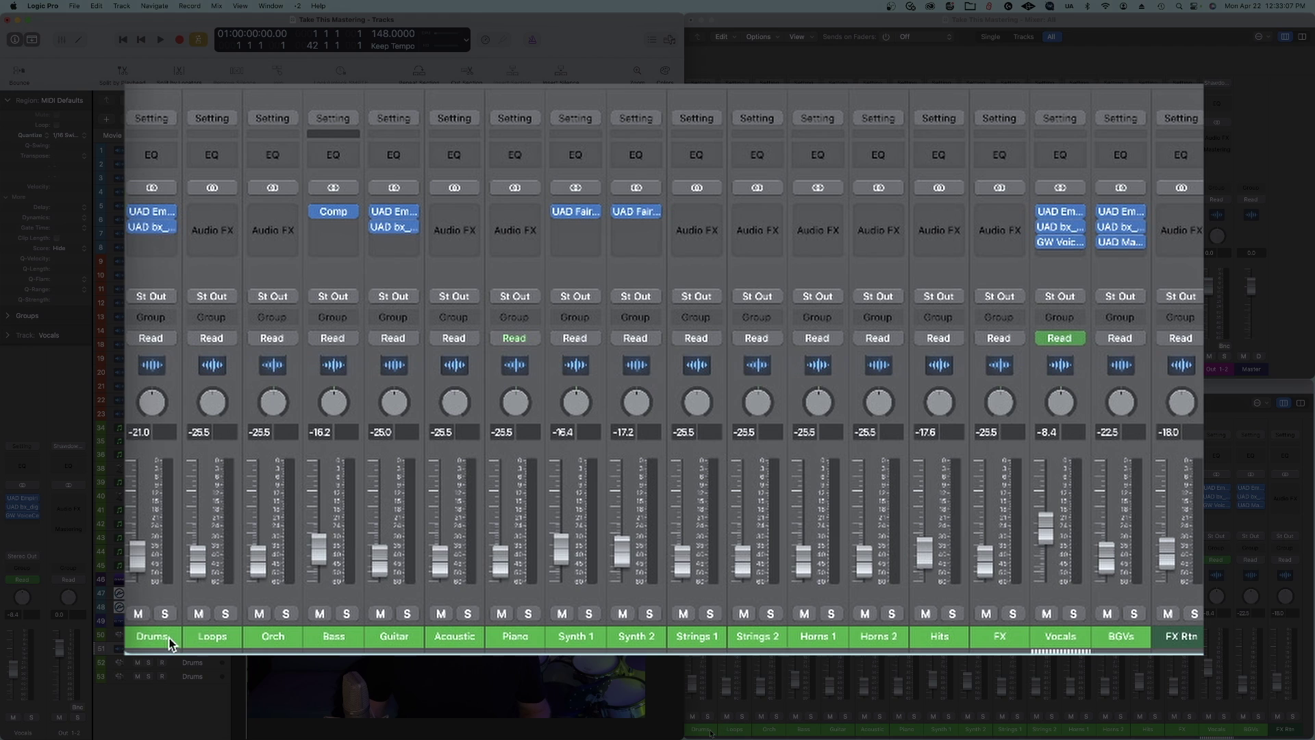
# Go through the Drums, Bass, Guitar, Synth 1, Synth 2, Vocals and BGVs channel strips to review their inserts and levels
pyautogui.click(711, 732)
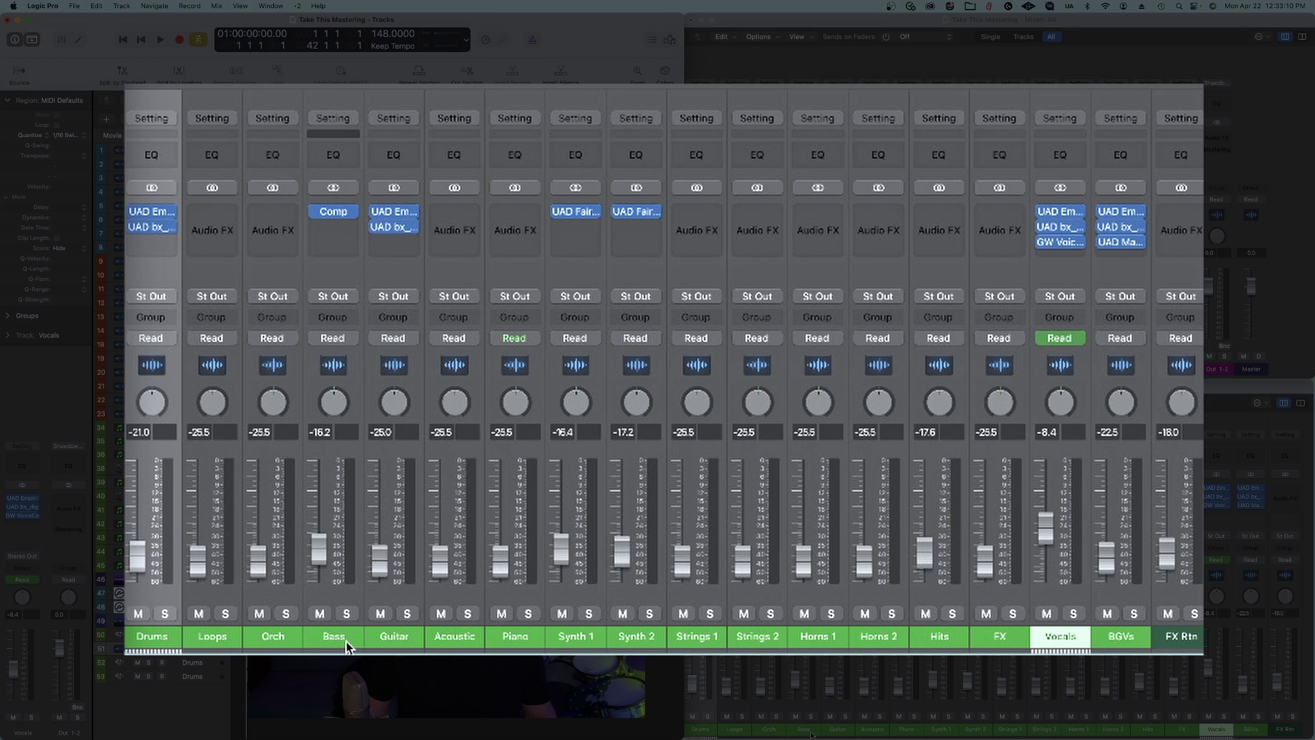
pyautogui.click(808, 731)
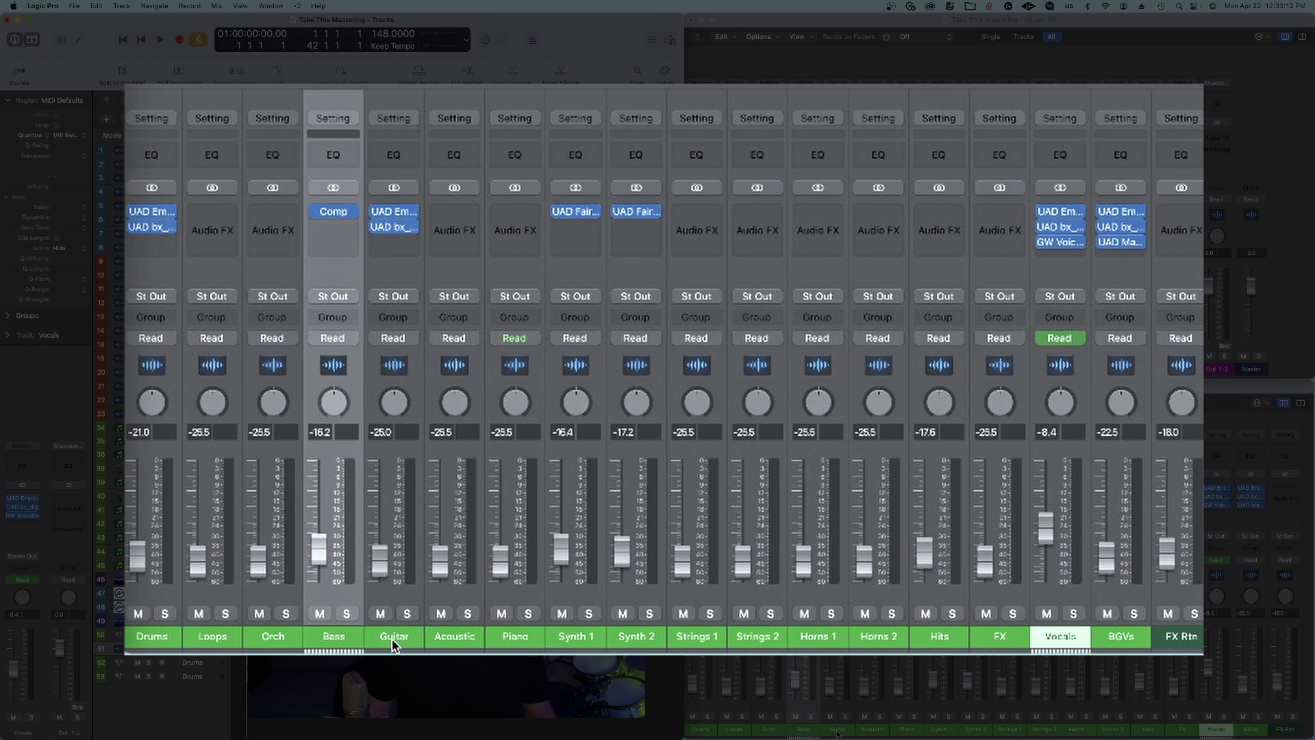
pyautogui.click(837, 732)
pyautogui.click(947, 732)
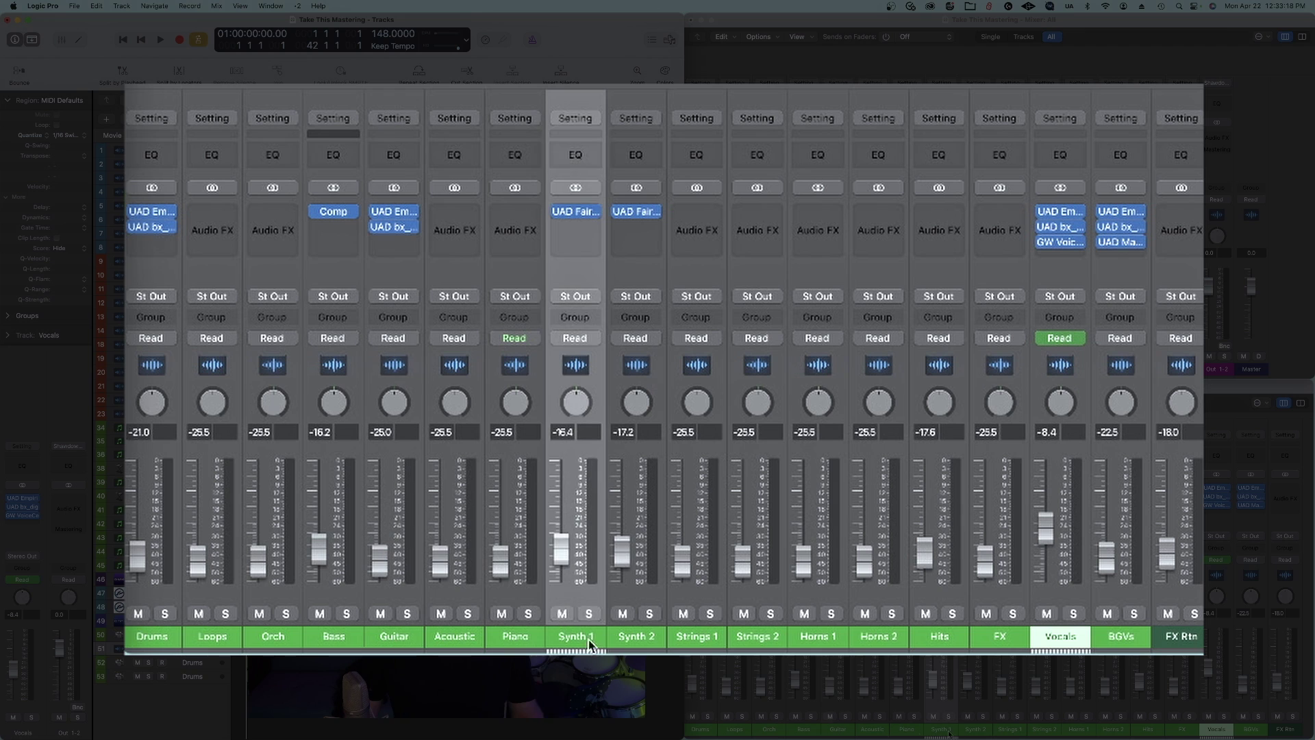
pyautogui.click(976, 730)
pyautogui.click(1223, 730)
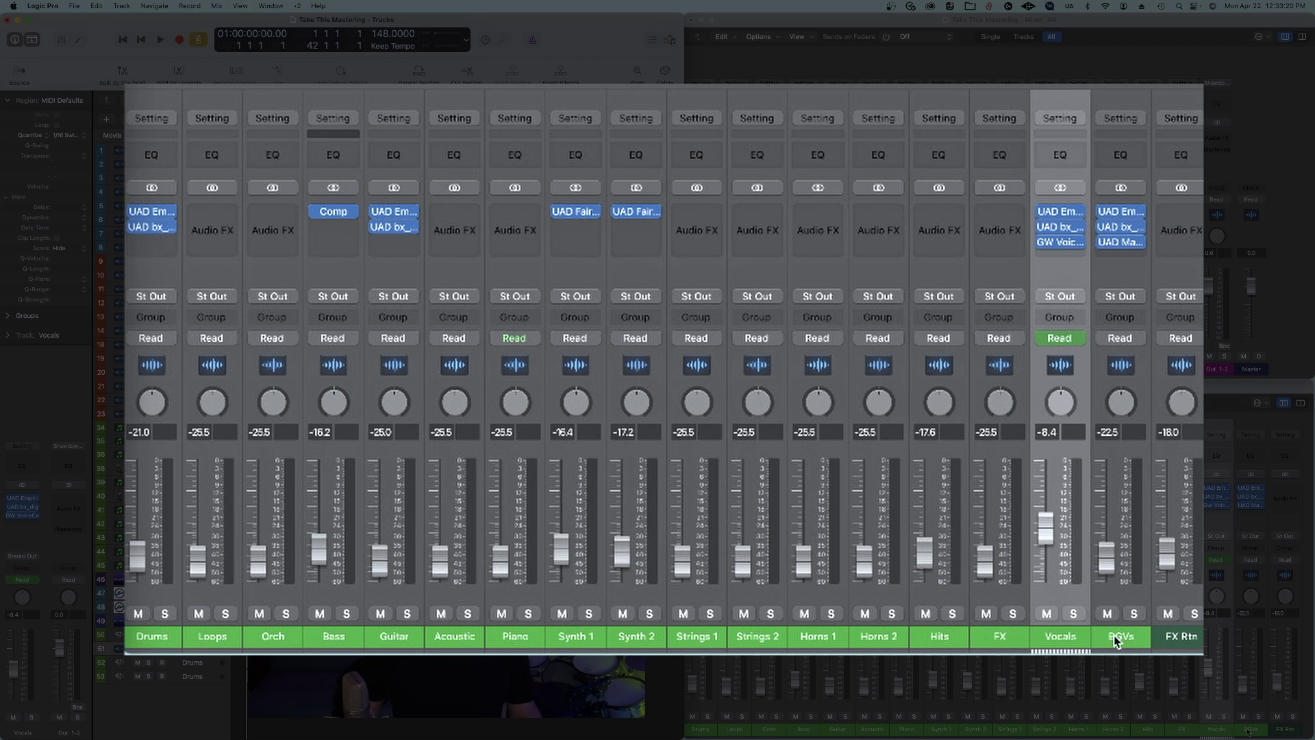
pyautogui.click(1252, 730)
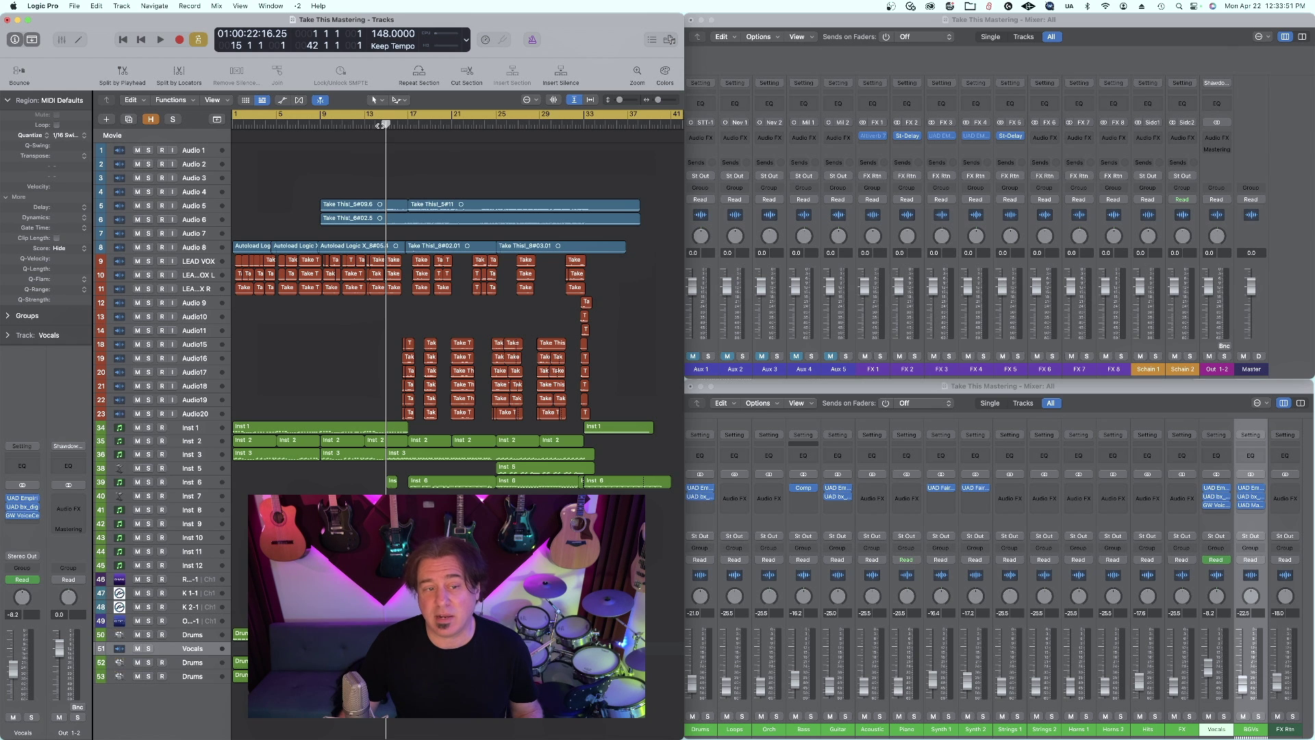
# Play a passage of the song to check the level on the Out 1-2 channel, and stop playback
pyautogui.press('space')
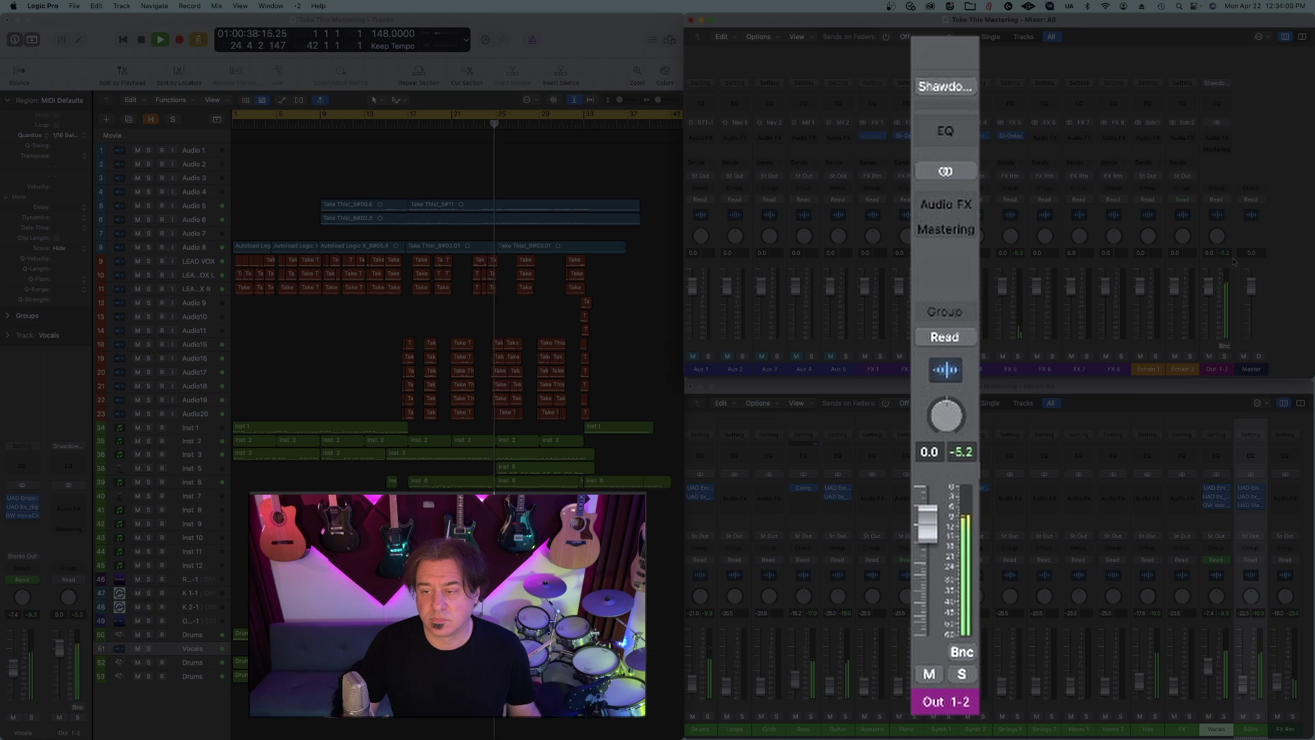
pyautogui.press('space')
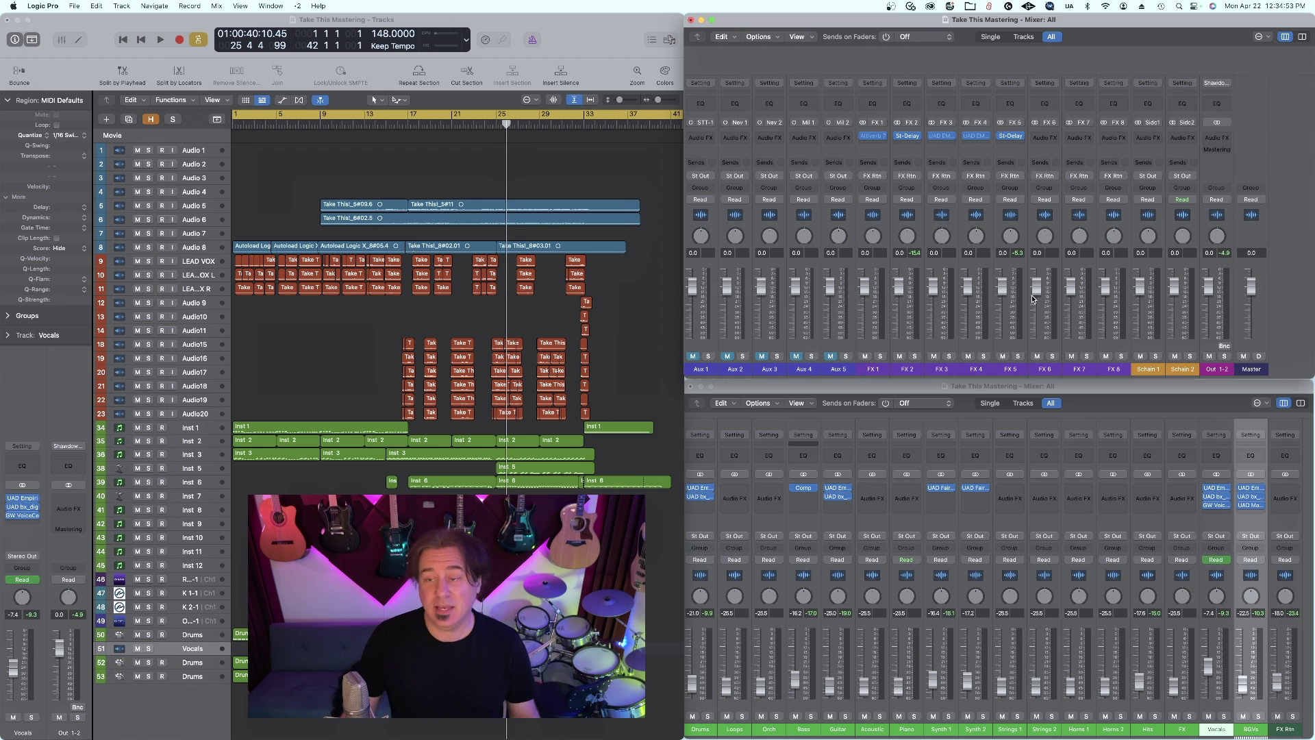
# Open the Mastering Assistant on the Out 1-2 channel and play the song through it
pyautogui.click(1218, 150)
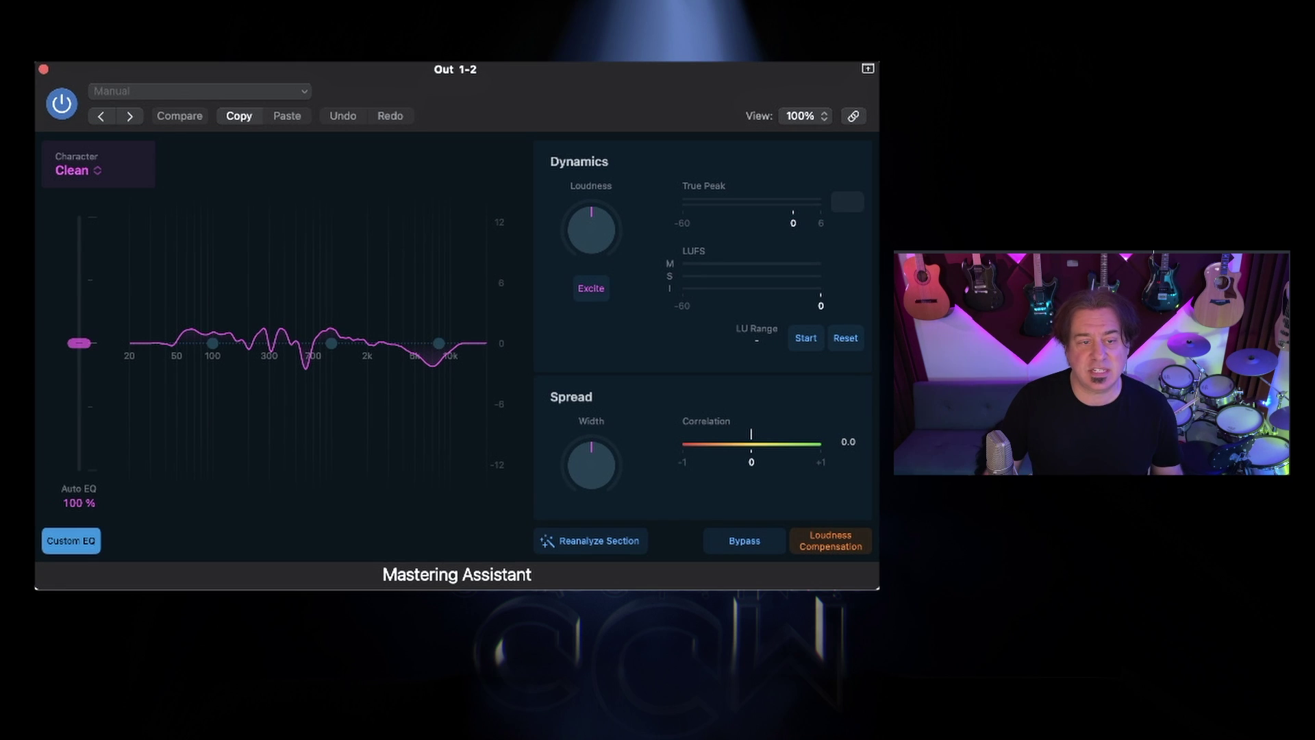
pyautogui.press('space')
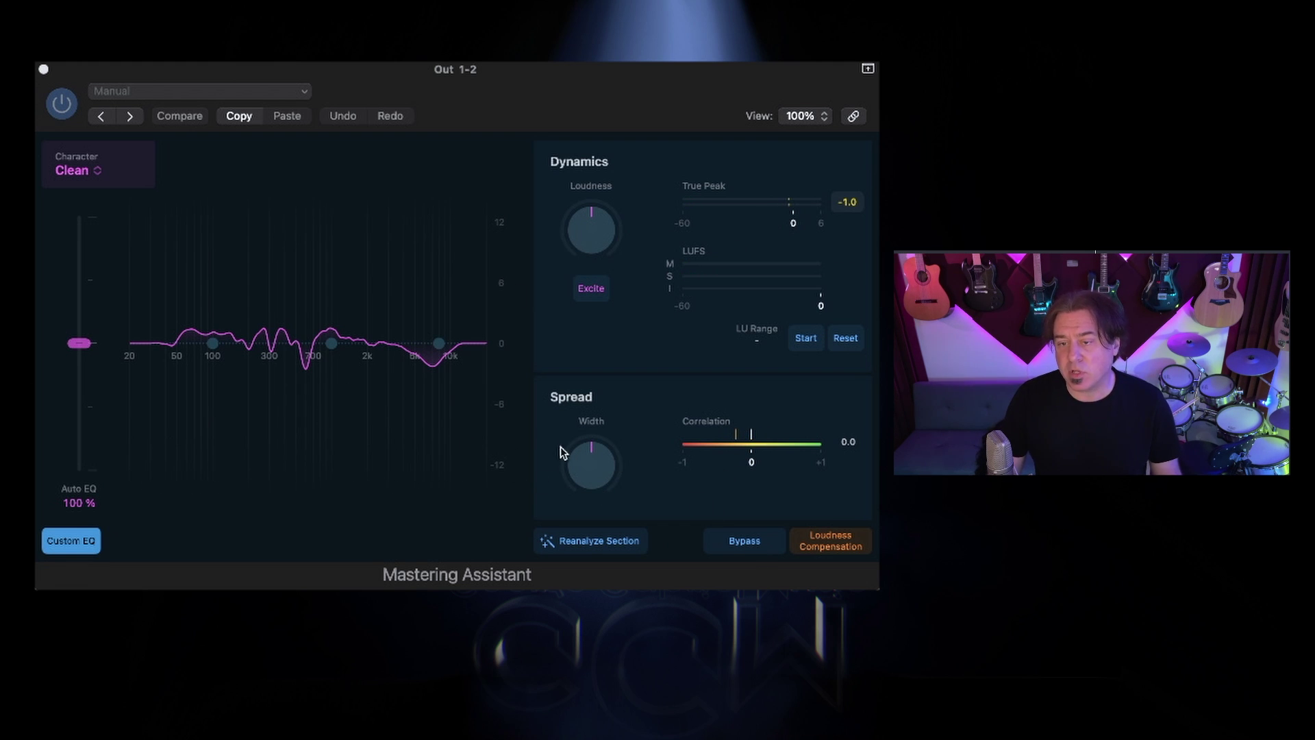
pyautogui.click(587, 244)
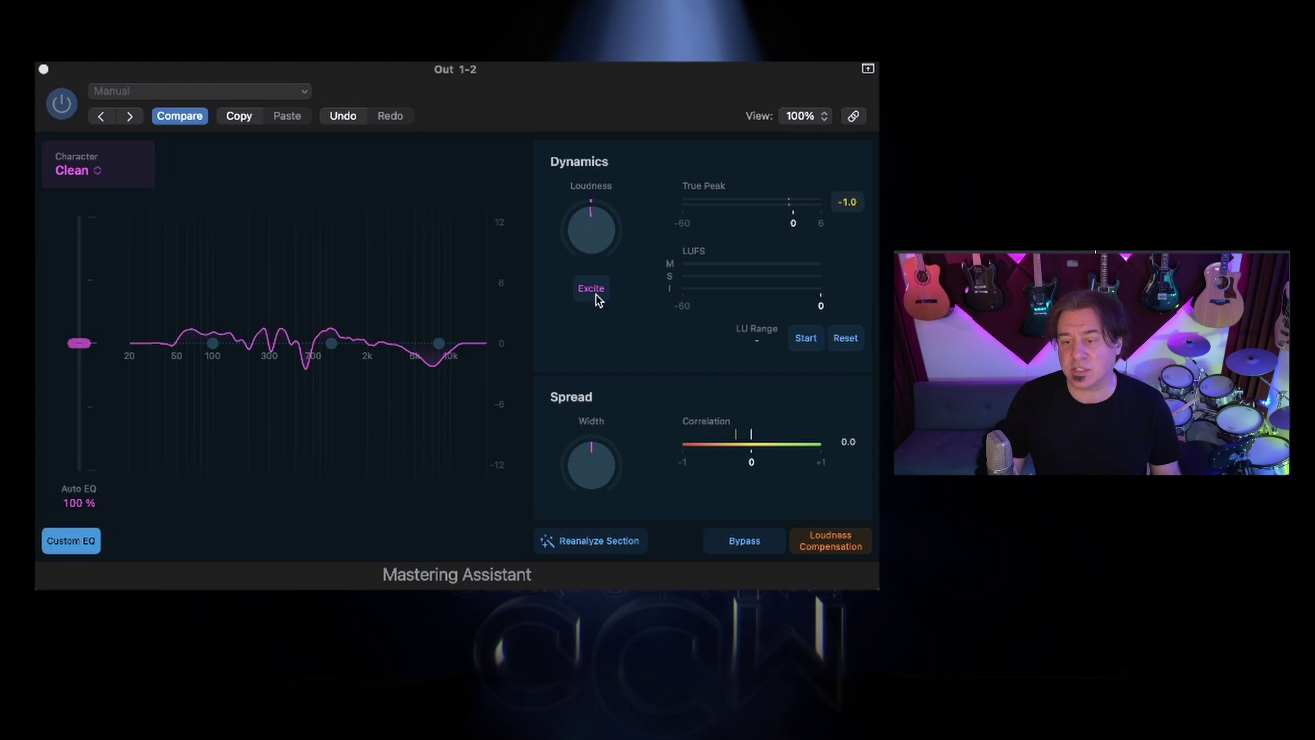
# Compare the Mastering Assistant with Custom EQ switched on and off during playback, leaving it off
pyautogui.click(75, 543)
pyautogui.click(78, 543)
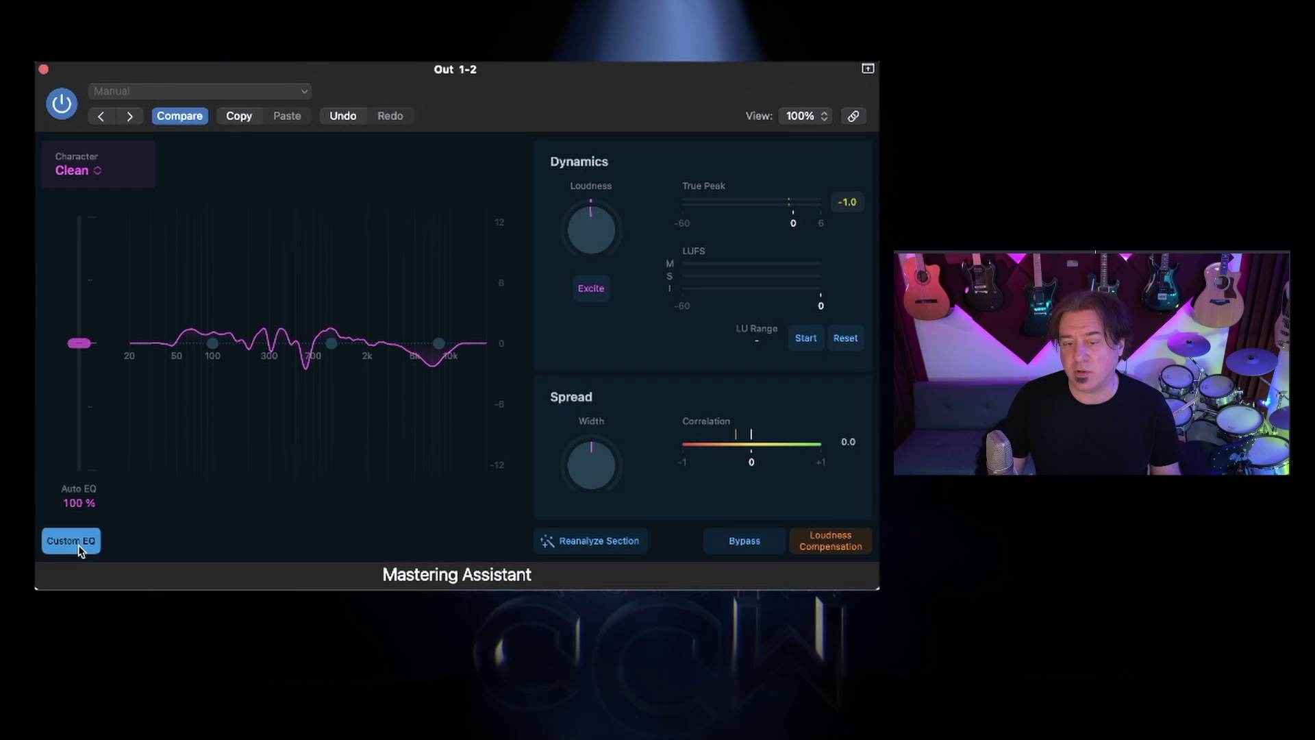
pyautogui.click(78, 544)
pyautogui.press('space')
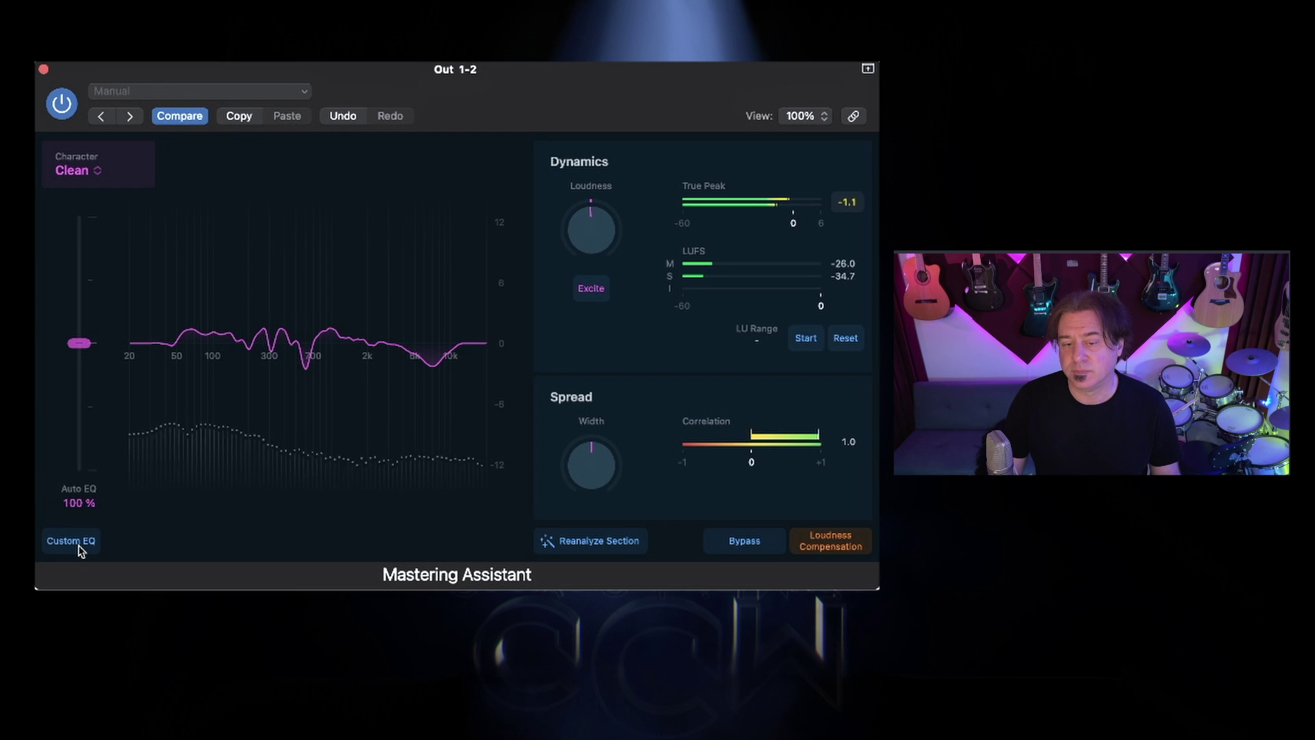
pyautogui.click(77, 543)
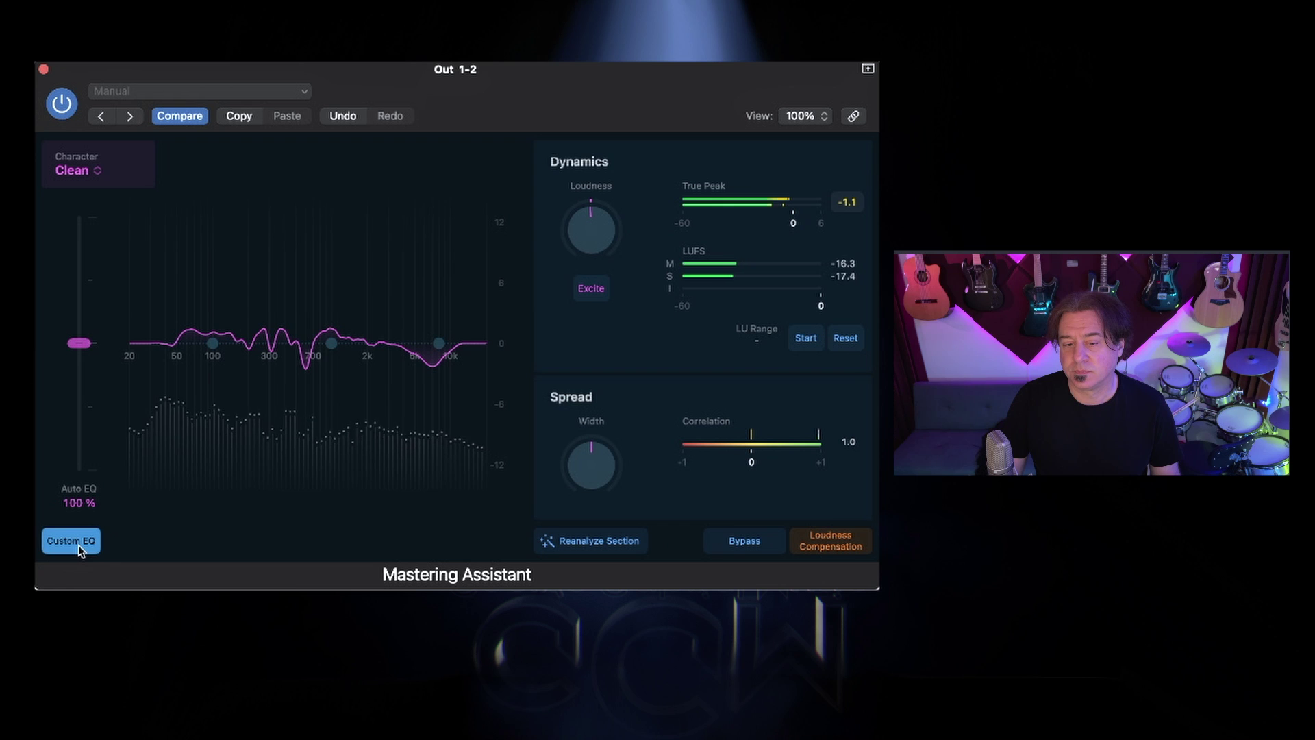
pyautogui.click(77, 543)
pyautogui.click(77, 544)
pyautogui.click(77, 543)
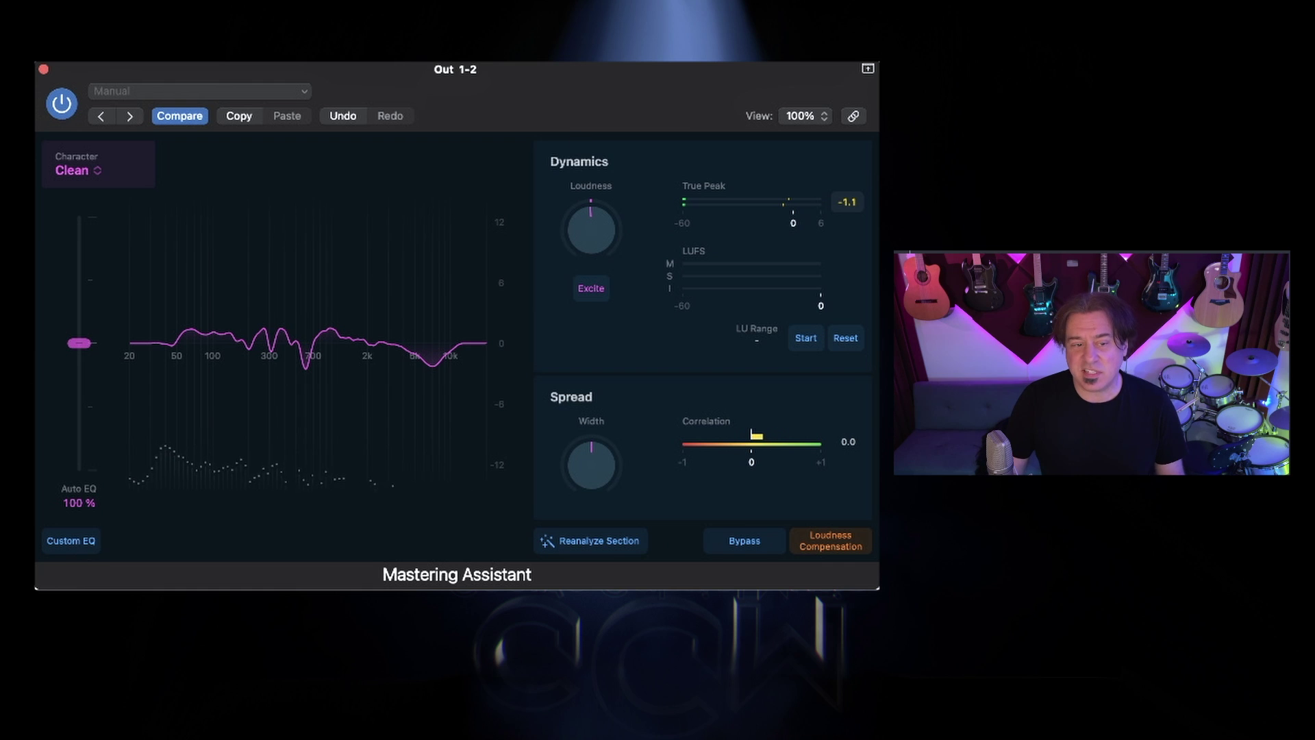
# Disable cycle mode, raise the Mastering Assistant's Loudness to +0.75 during playback, and turn on Excite
pyautogui.press('c')
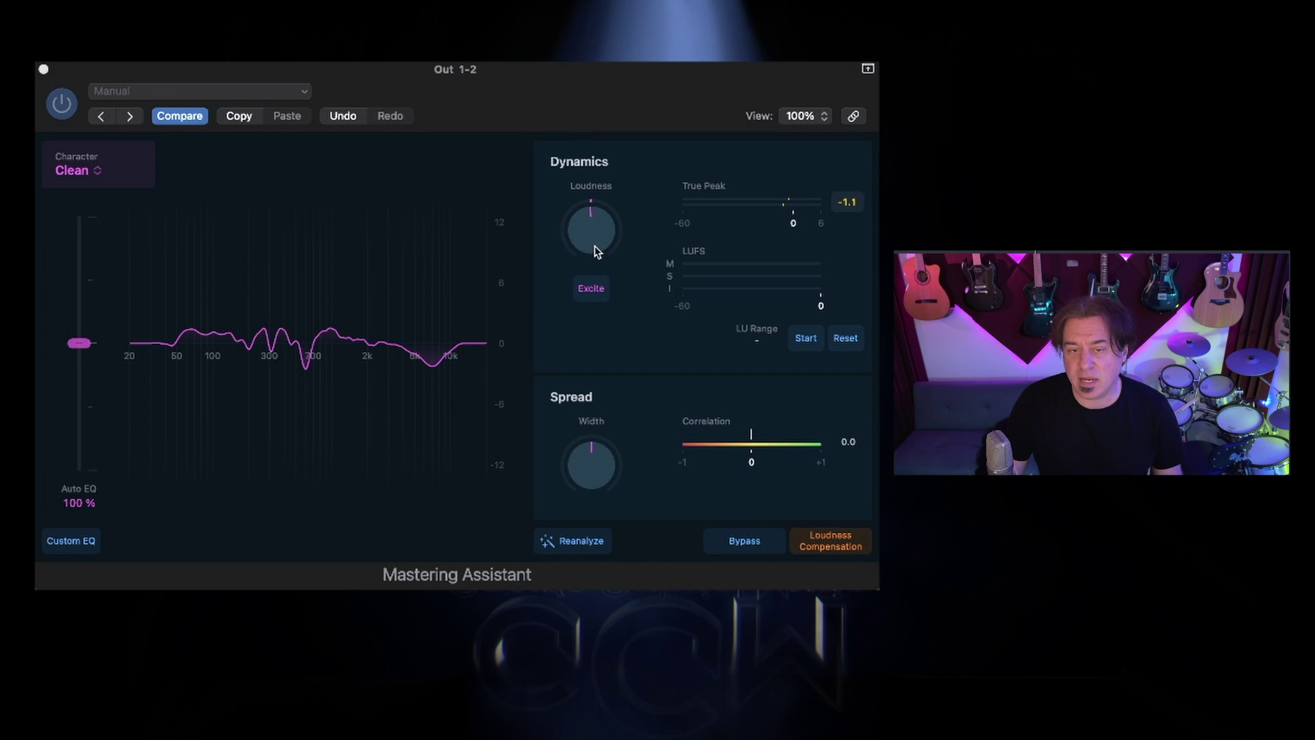
pyautogui.press('space')
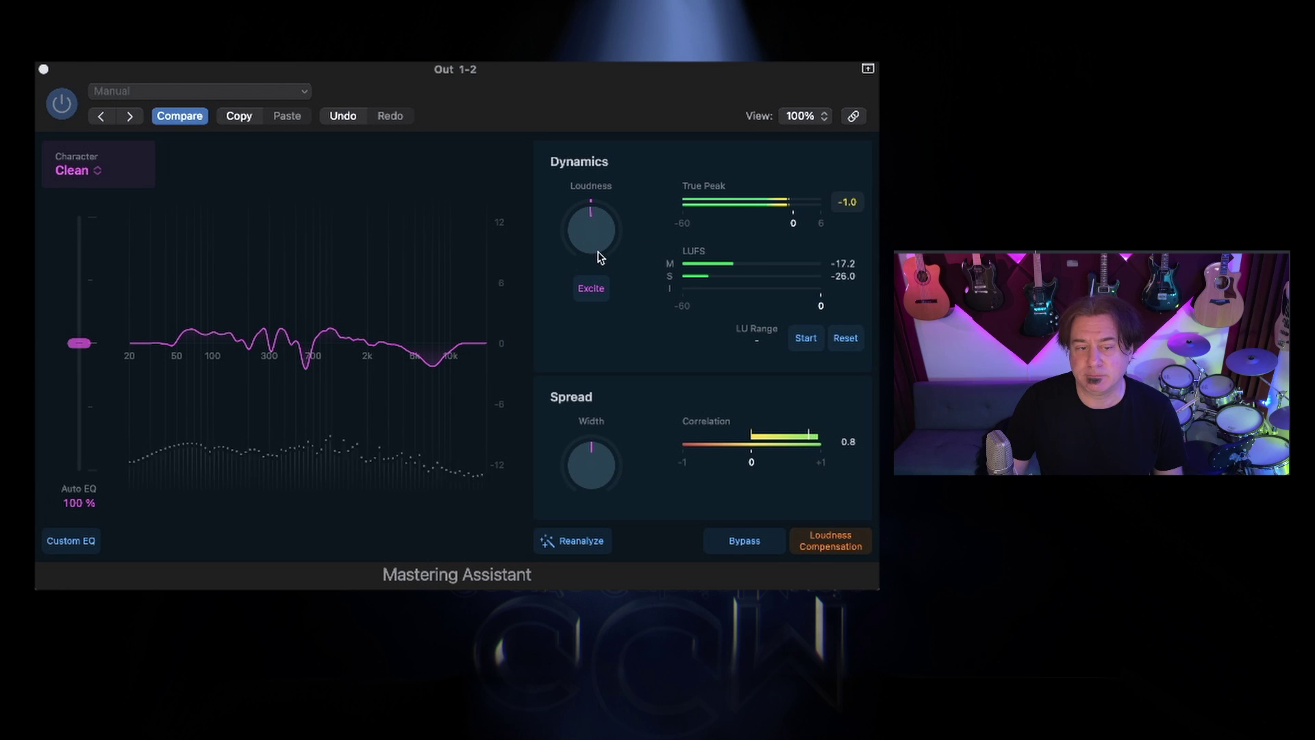
pyautogui.click(594, 241)
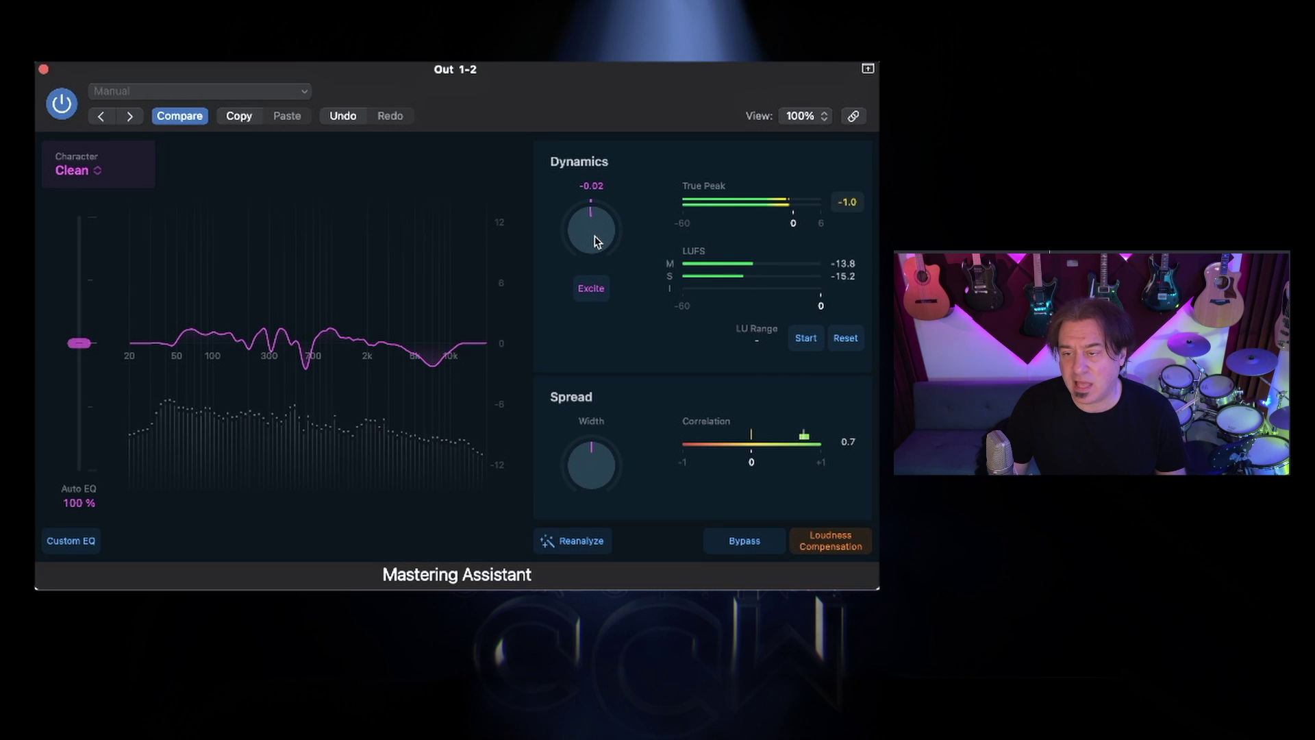
pyautogui.moveTo(594, 241); pyautogui.dragTo(587, 139)
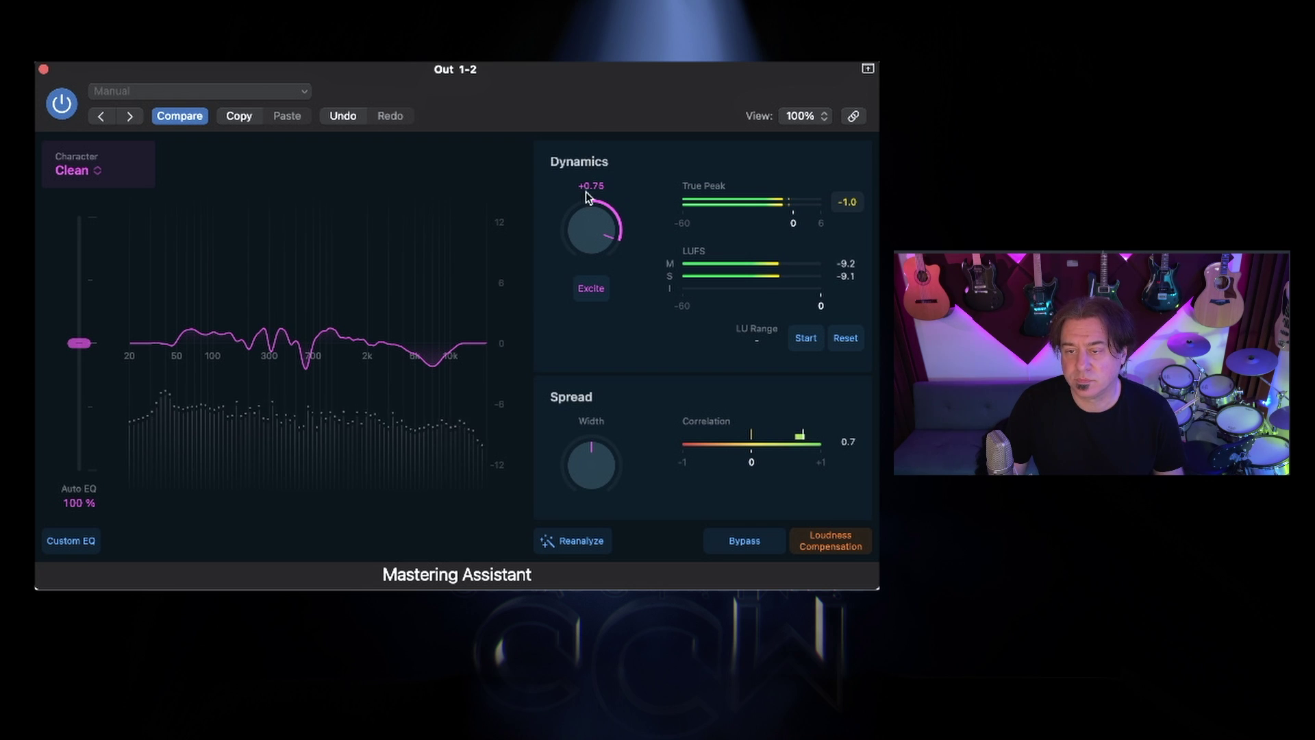
pyautogui.click(598, 293)
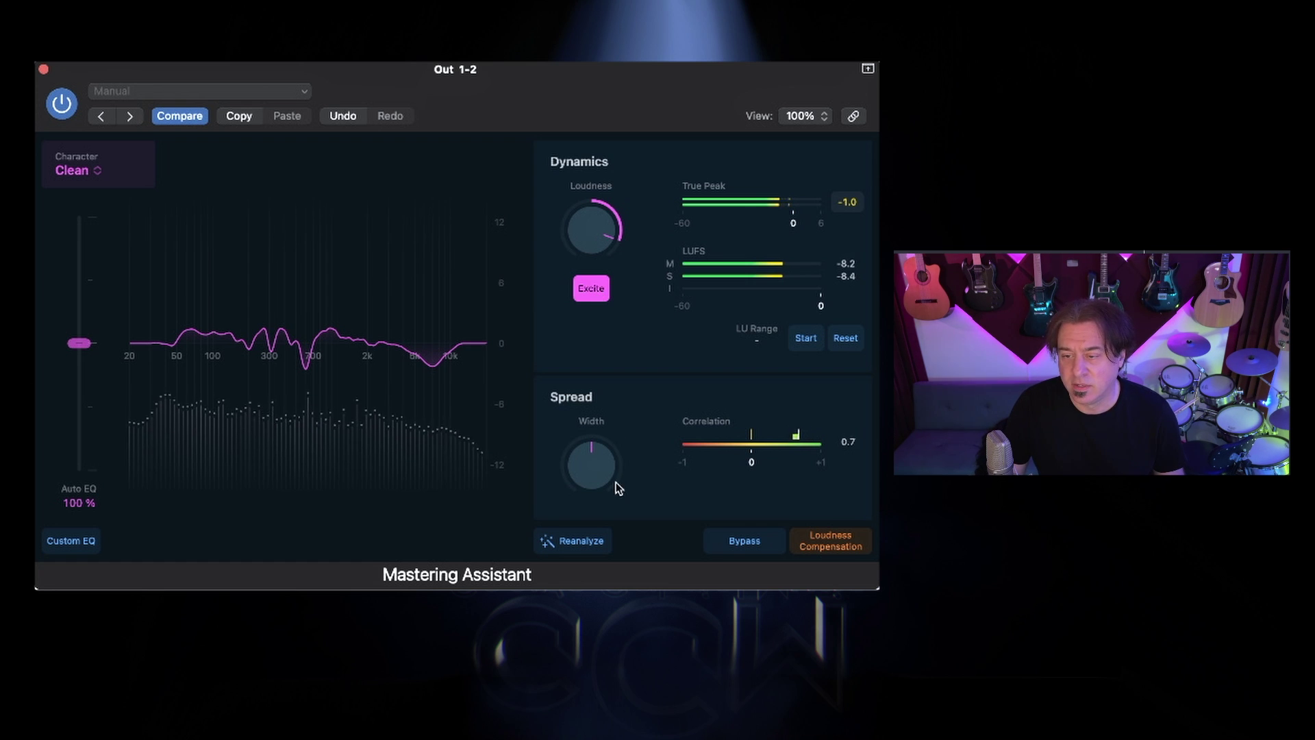
# Widen the stereo spread to a Width of +0.41 and ease the Loudness back slightly
pyautogui.moveTo(602, 467); pyautogui.dragTo(596, 426)
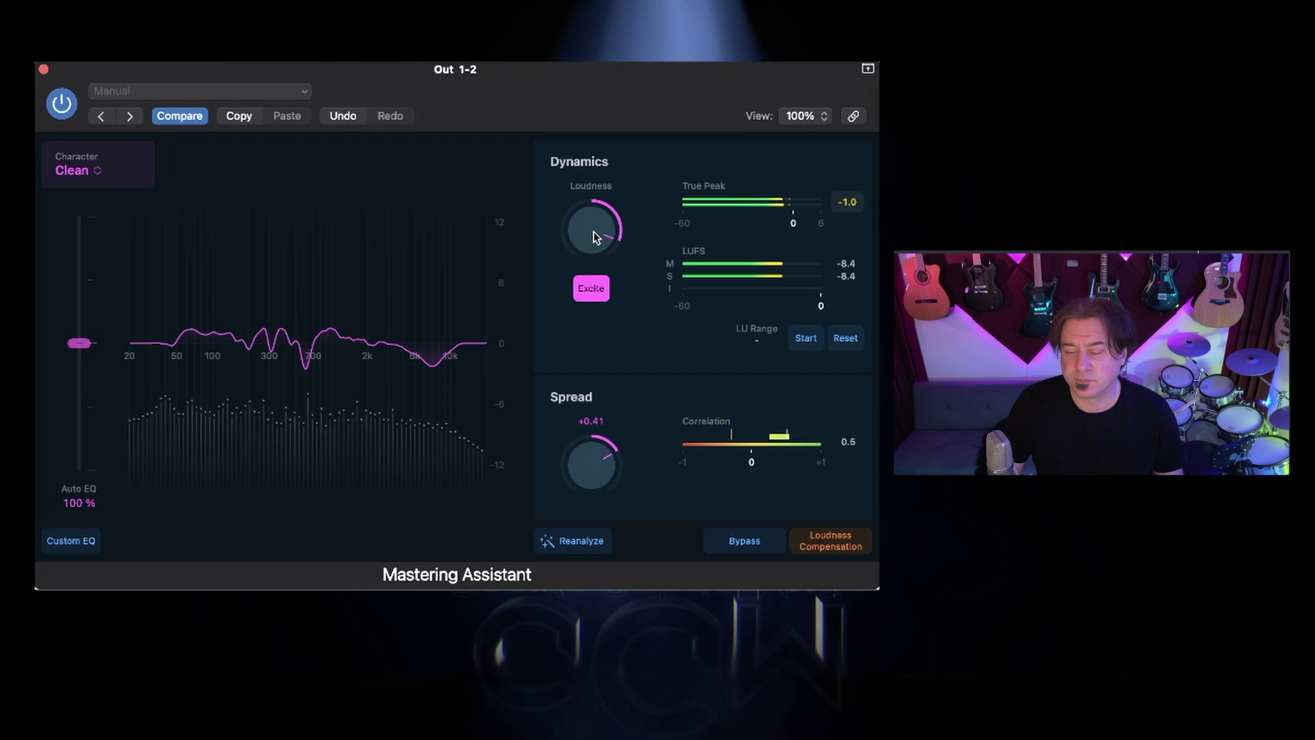
pyautogui.moveTo(593, 231); pyautogui.dragTo(595, 261)
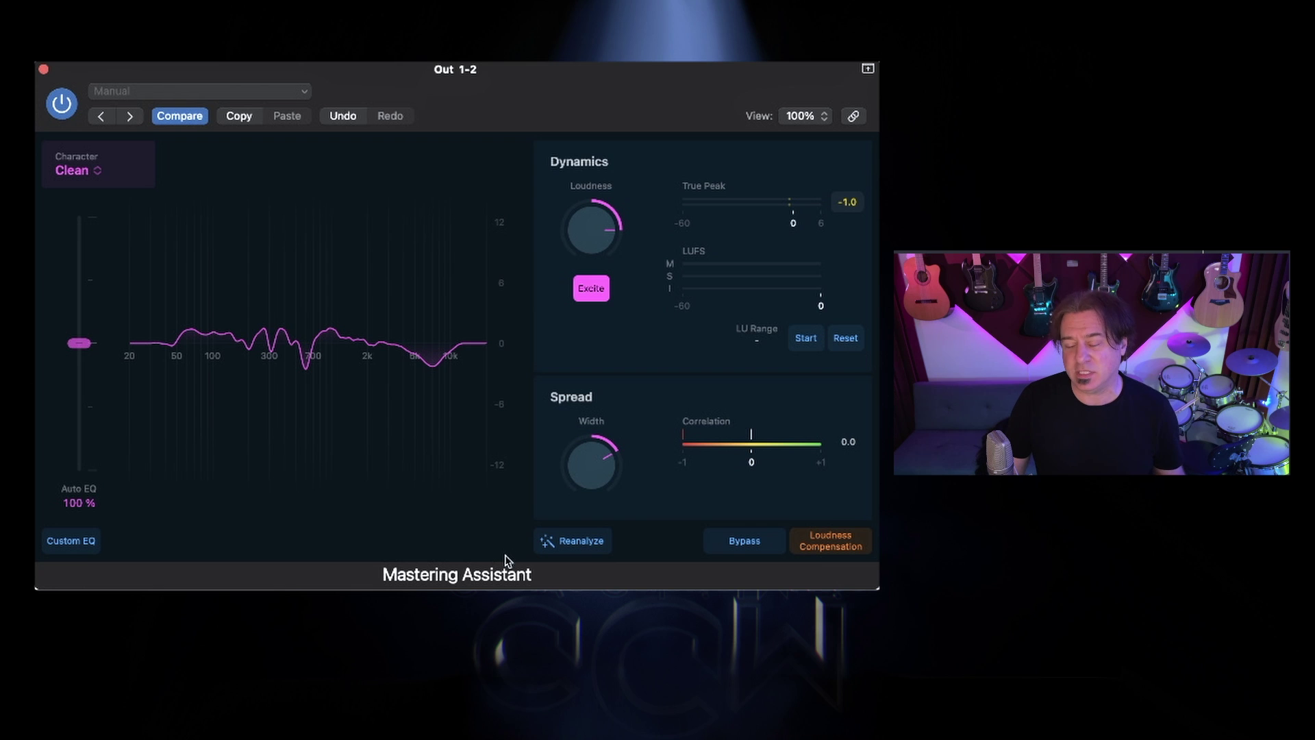
# Enable Loudness Compensation and compare the mix with the Mastering Assistant on and off during playback, leaving it off
pyautogui.click(830, 541)
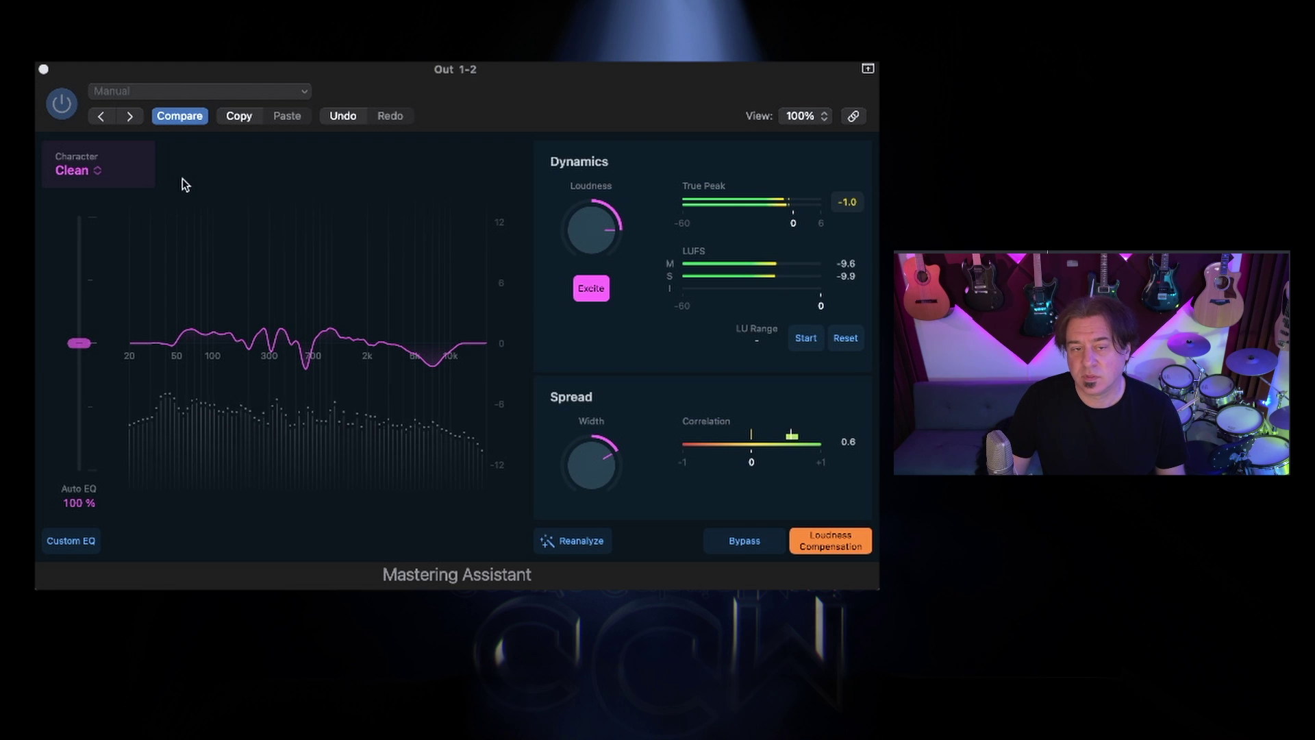
pyautogui.click(62, 103)
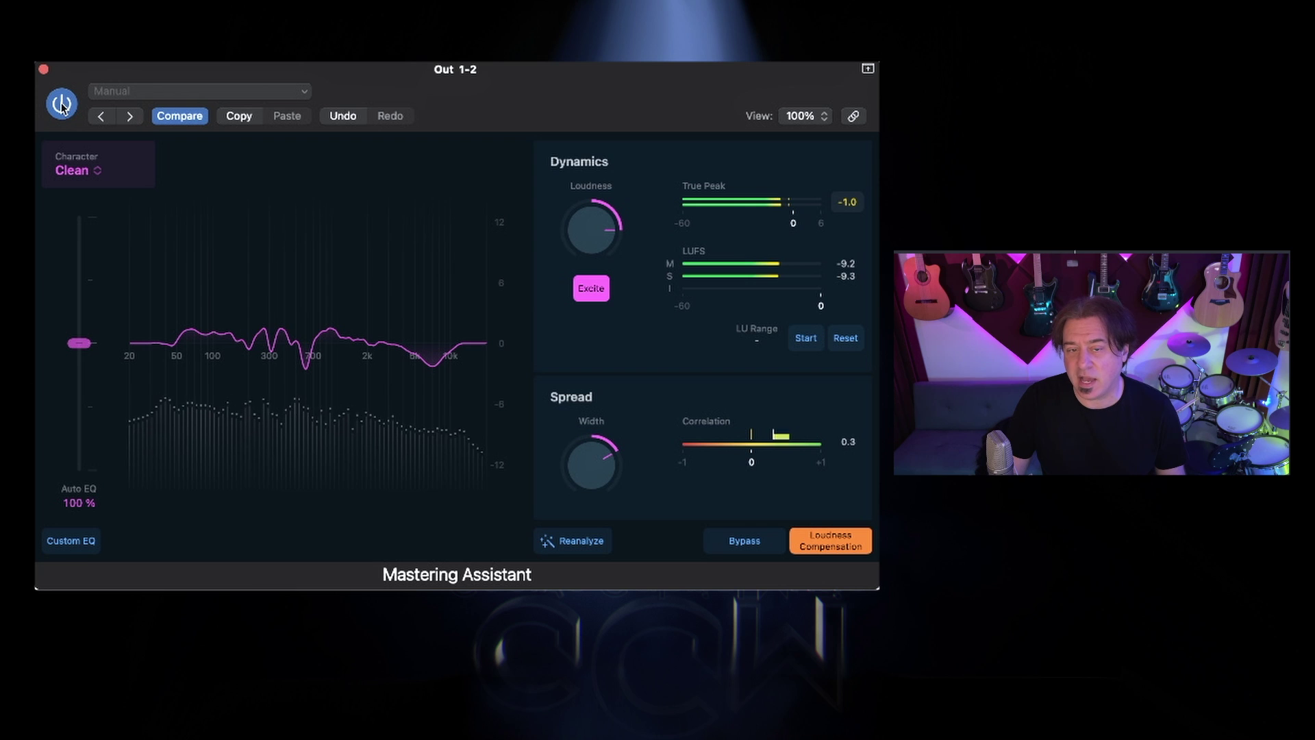
pyautogui.click(61, 104)
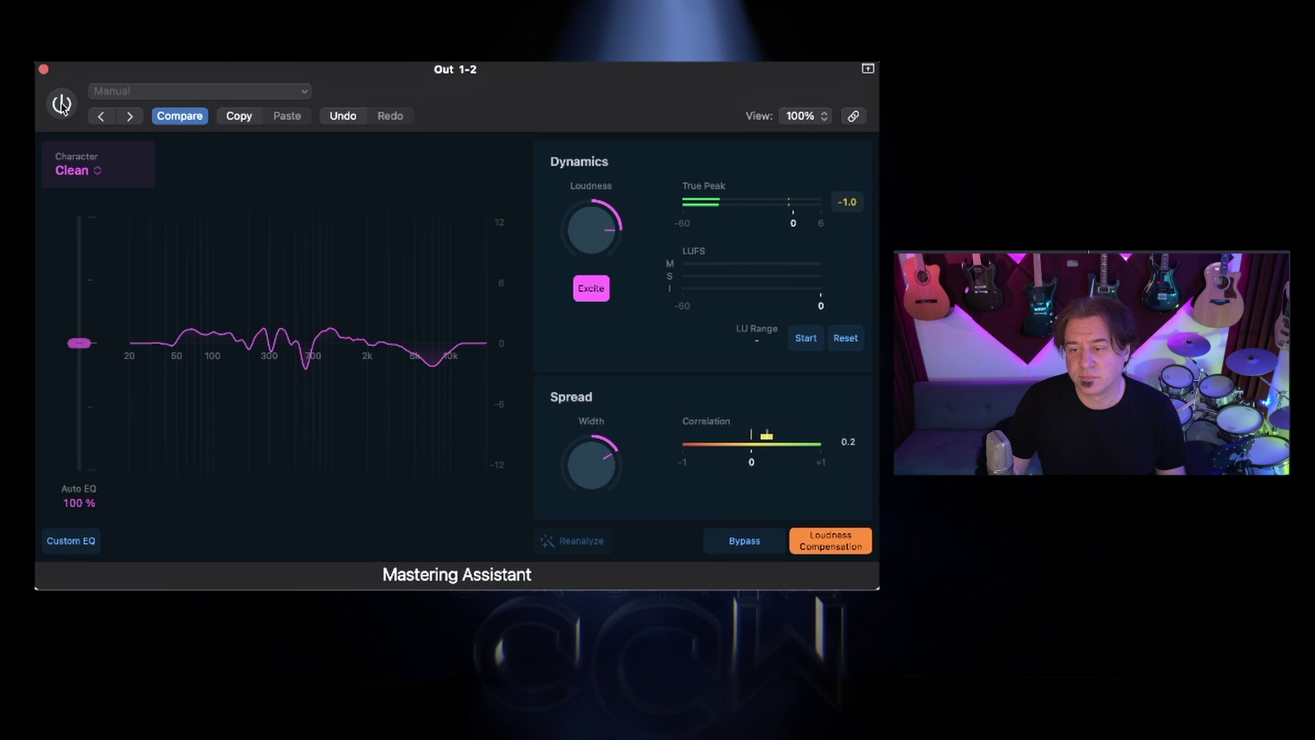
pyautogui.click(61, 104)
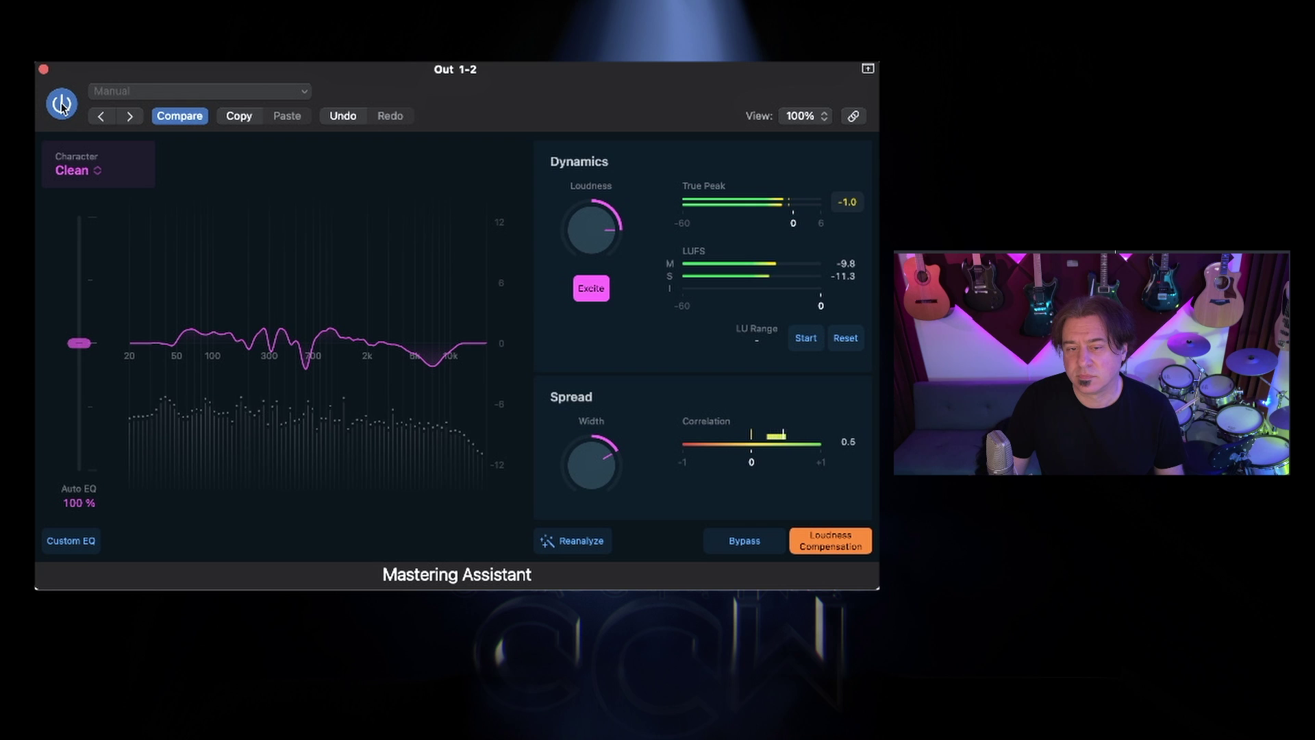
pyautogui.click(61, 104)
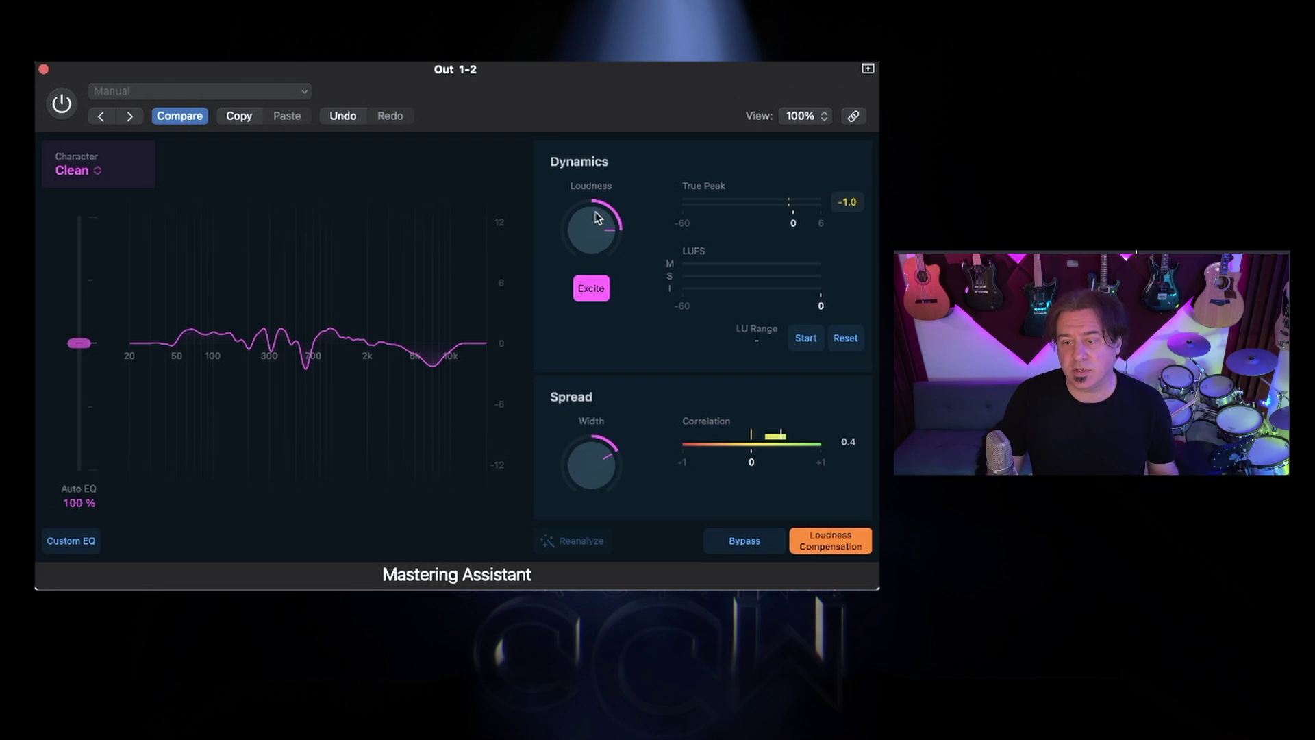
# Turn off Excite and lower both Loudness and Width to subtle settings slightly above zero
pyautogui.click(592, 288)
pyautogui.moveTo(602, 240); pyautogui.dragTo(601, 280)
pyautogui.moveTo(603, 474); pyautogui.dragTo(598, 508)
pyautogui.scroll(-3, 600, 236)
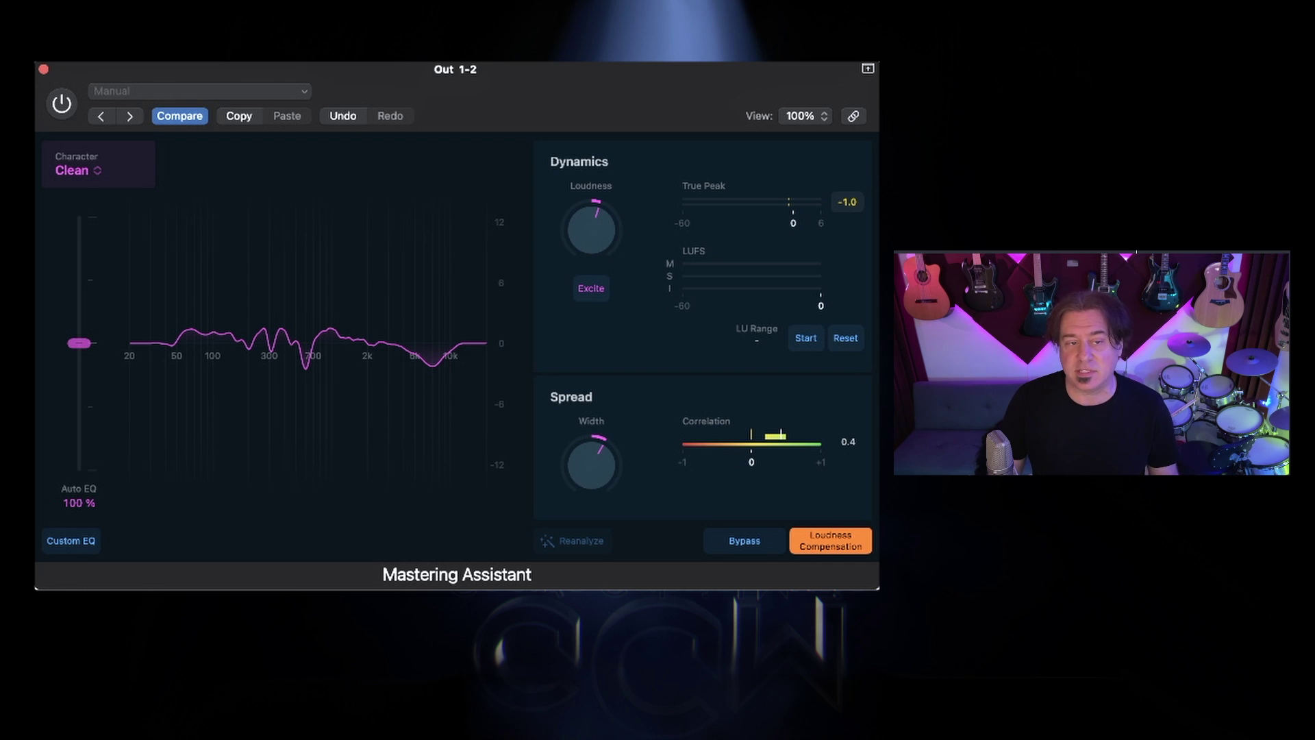
# Compare the song with the subtler Mastering Assistant settings switched on and off, leaving the plug-in on
pyautogui.click(1047, 251)
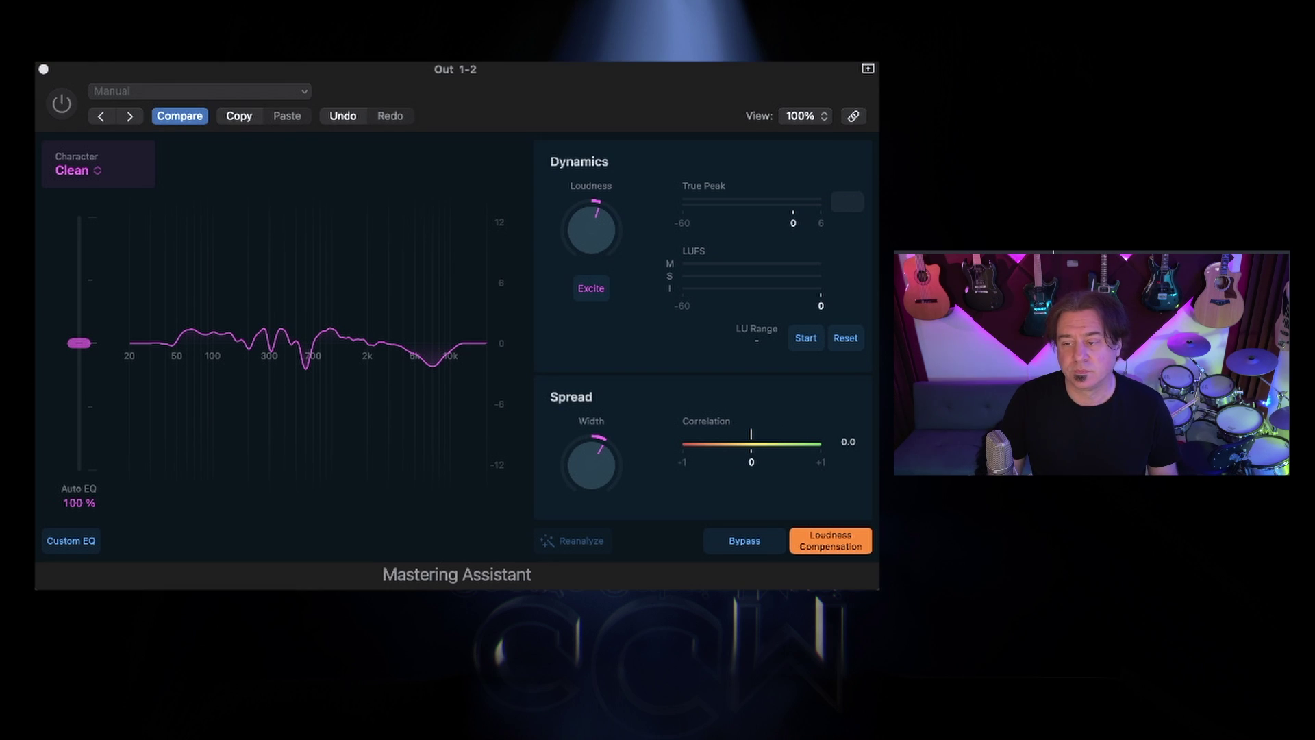
pyautogui.click(63, 110)
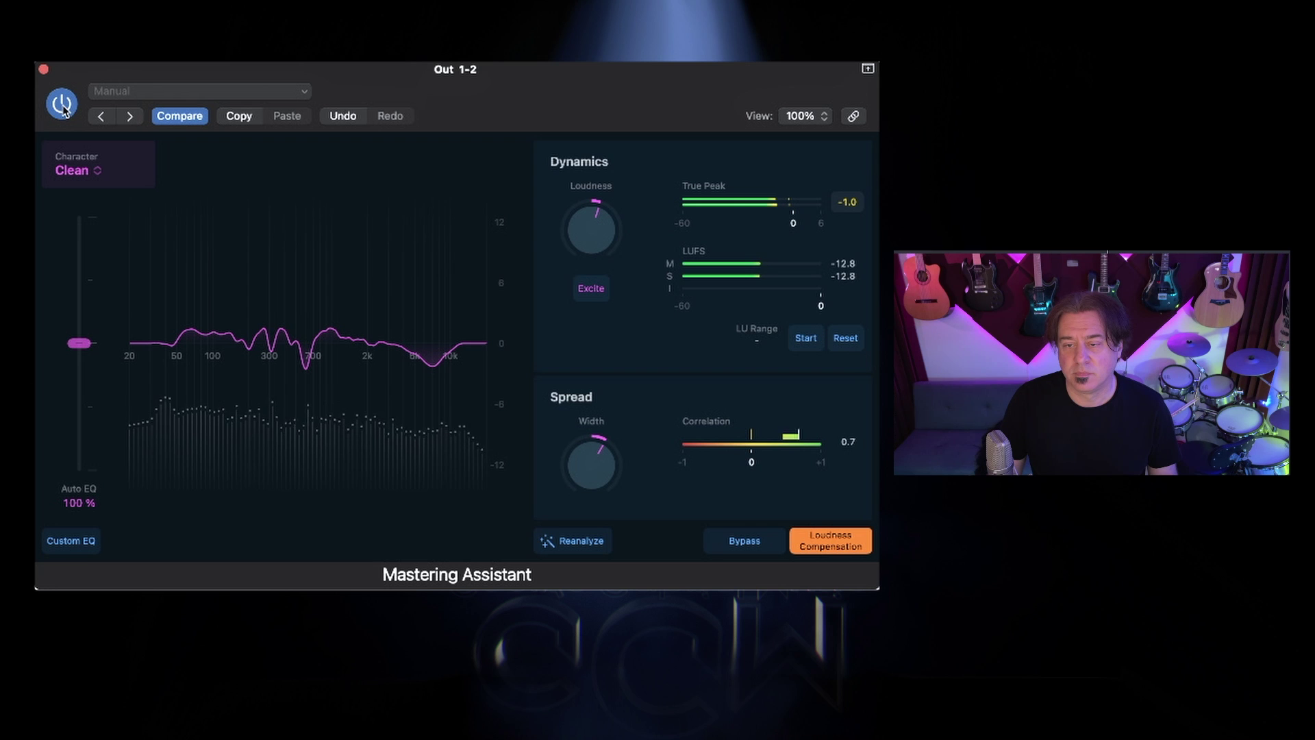
pyautogui.click(62, 104)
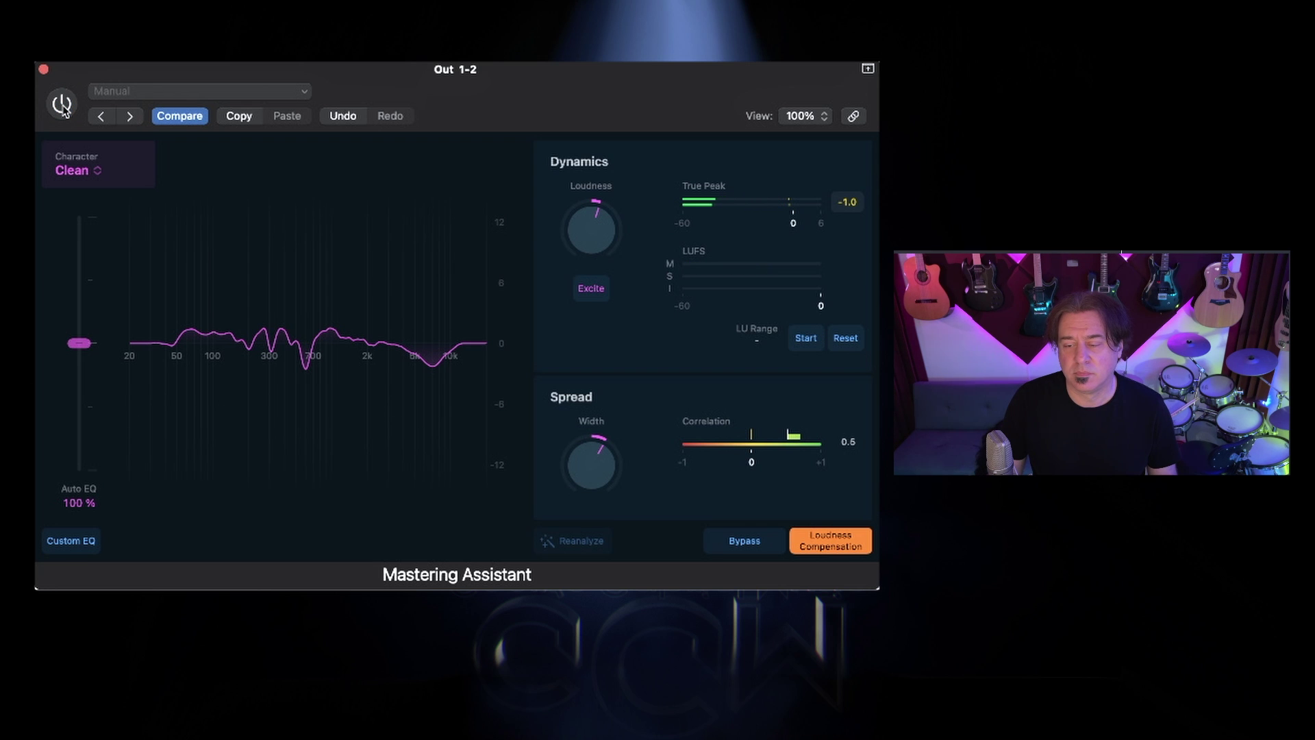
pyautogui.click(61, 104)
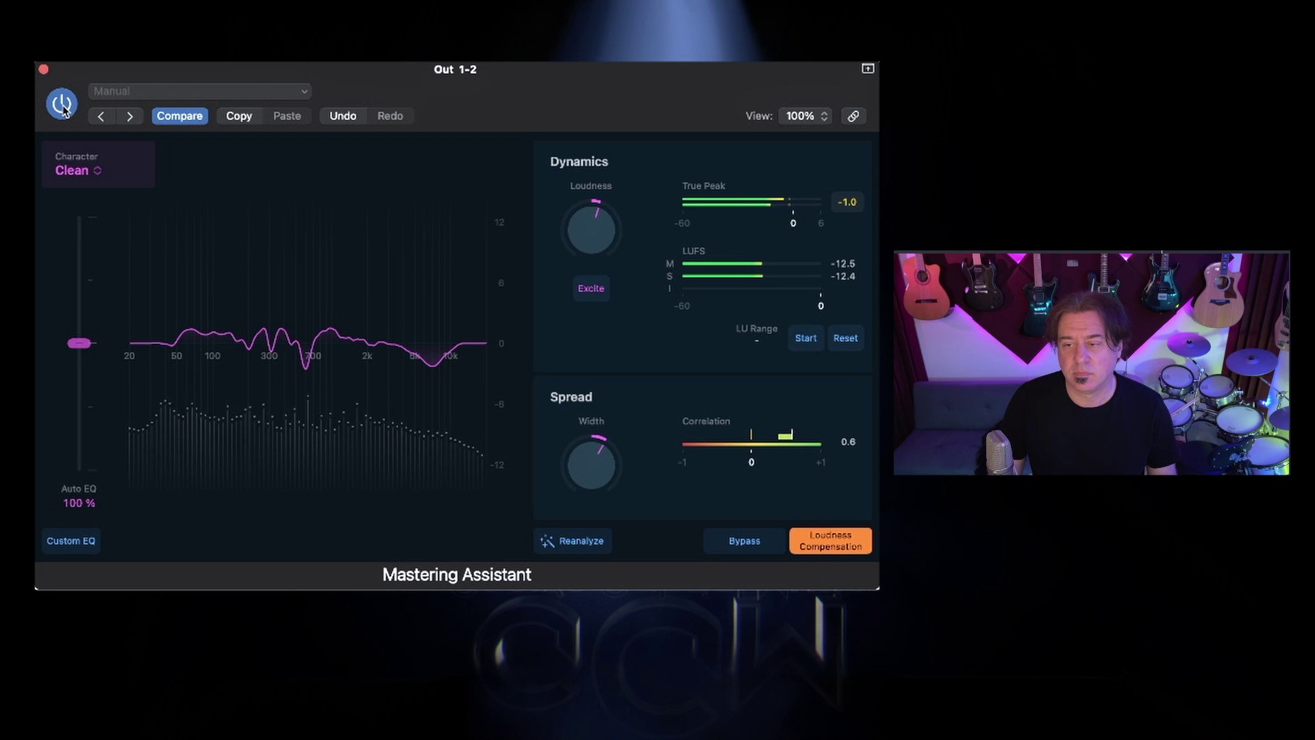
pyautogui.click(62, 104)
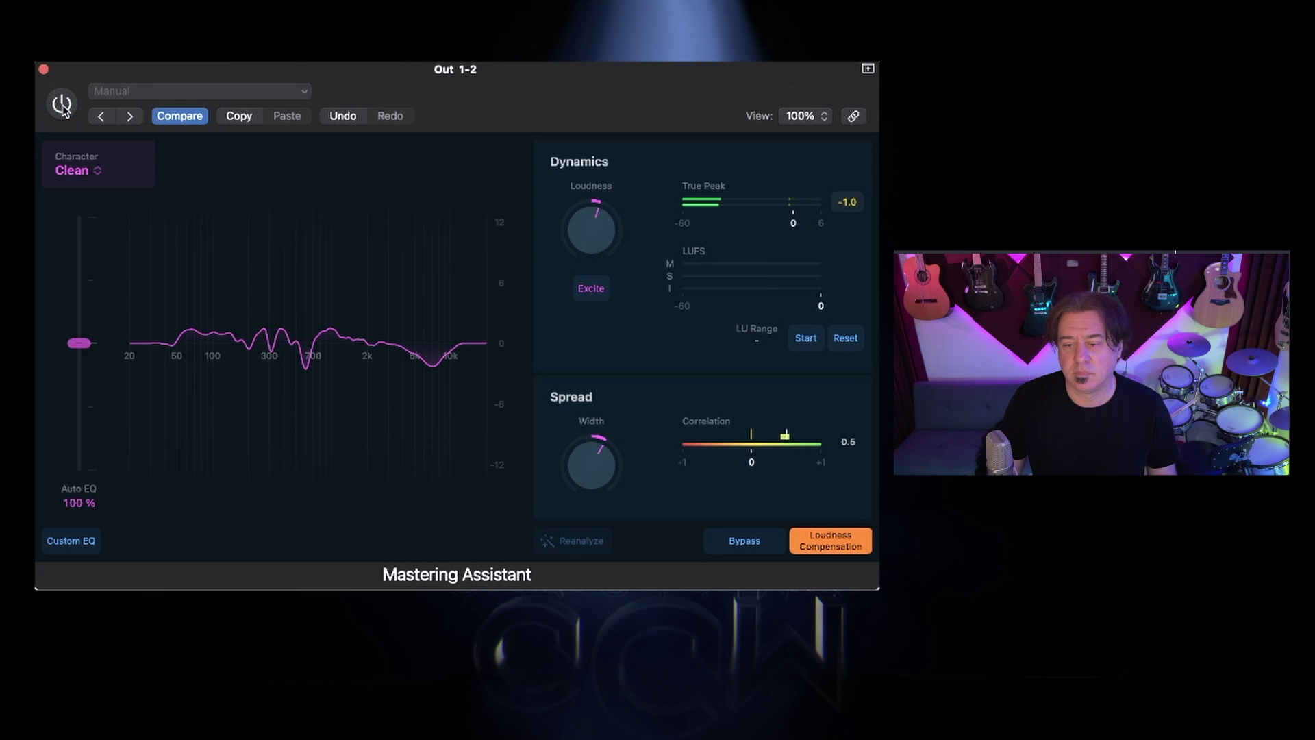
pyautogui.click(62, 104)
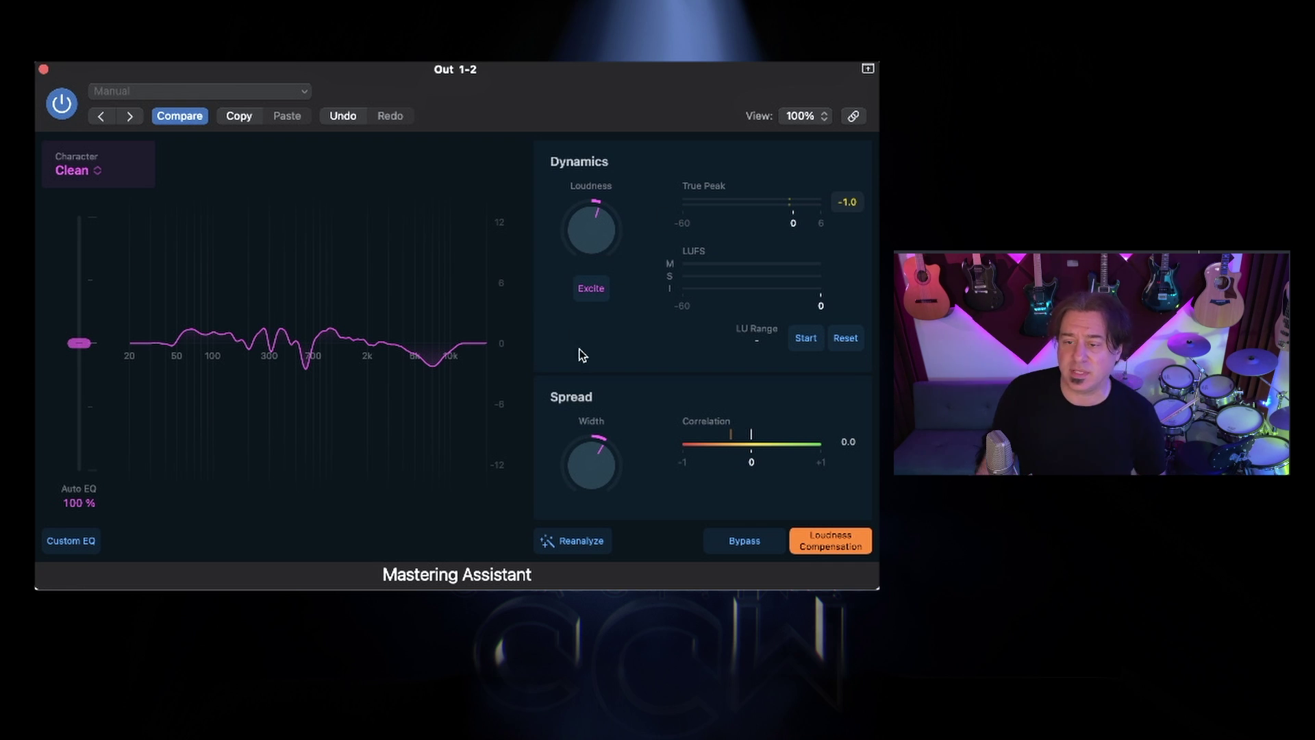
# Clear the True Peak reading and turn on Custom EQ in the Mastering Assistant
pyautogui.click(847, 202)
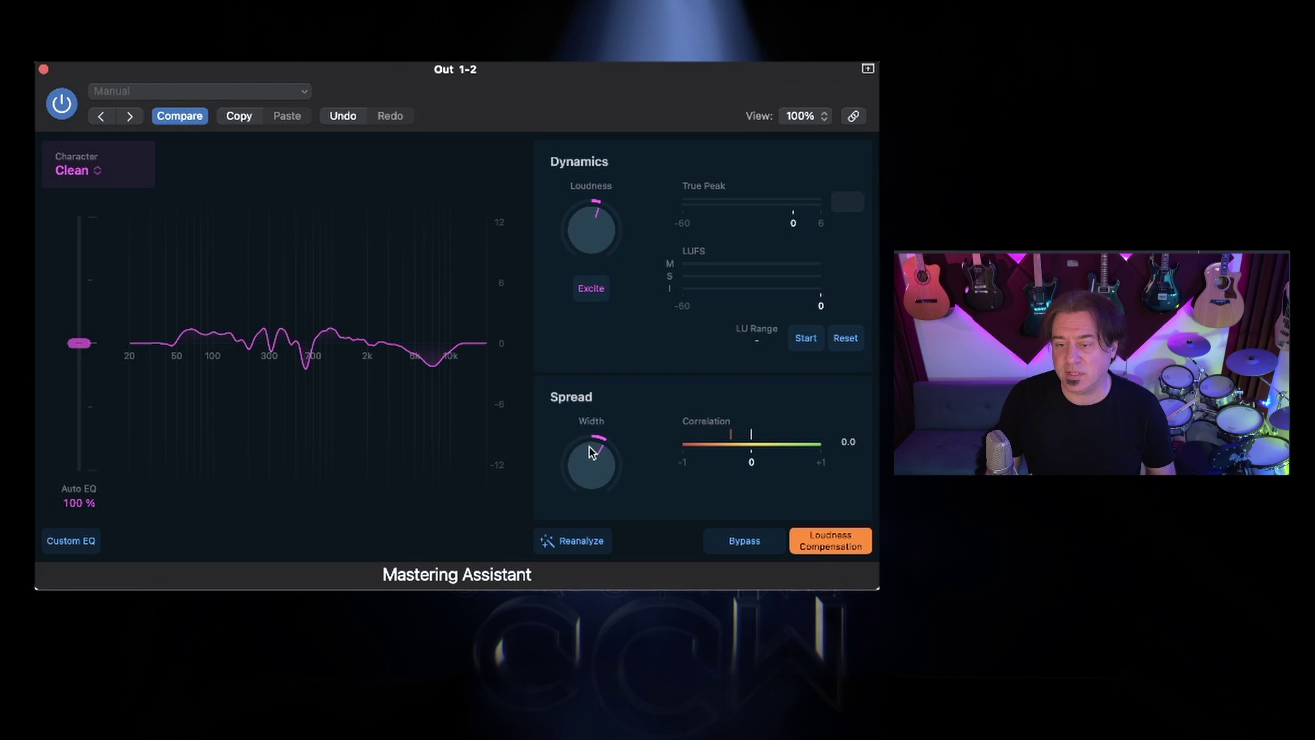
pyautogui.click(76, 542)
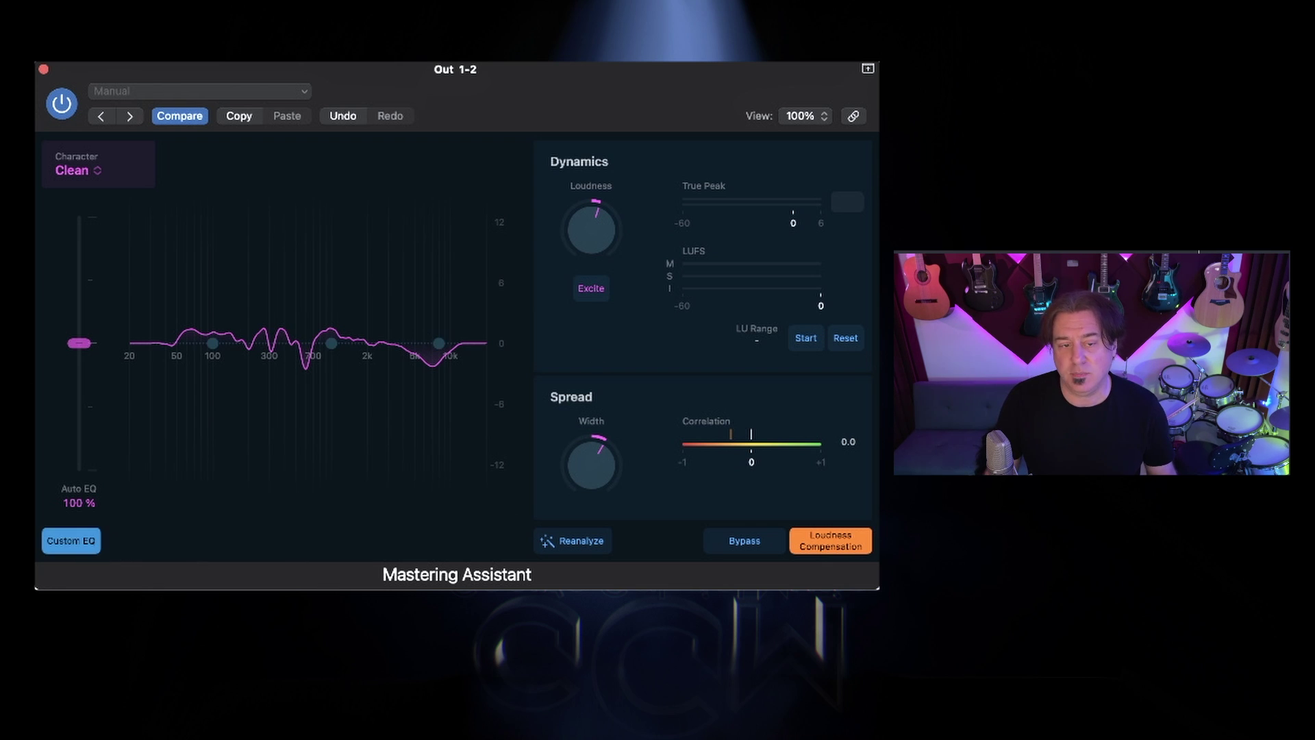
# Compare the playing mix with the Mastering Assistant switched on and off, leaving the plug-in bypassed on the Out 1-2 channel
pyautogui.press('space')
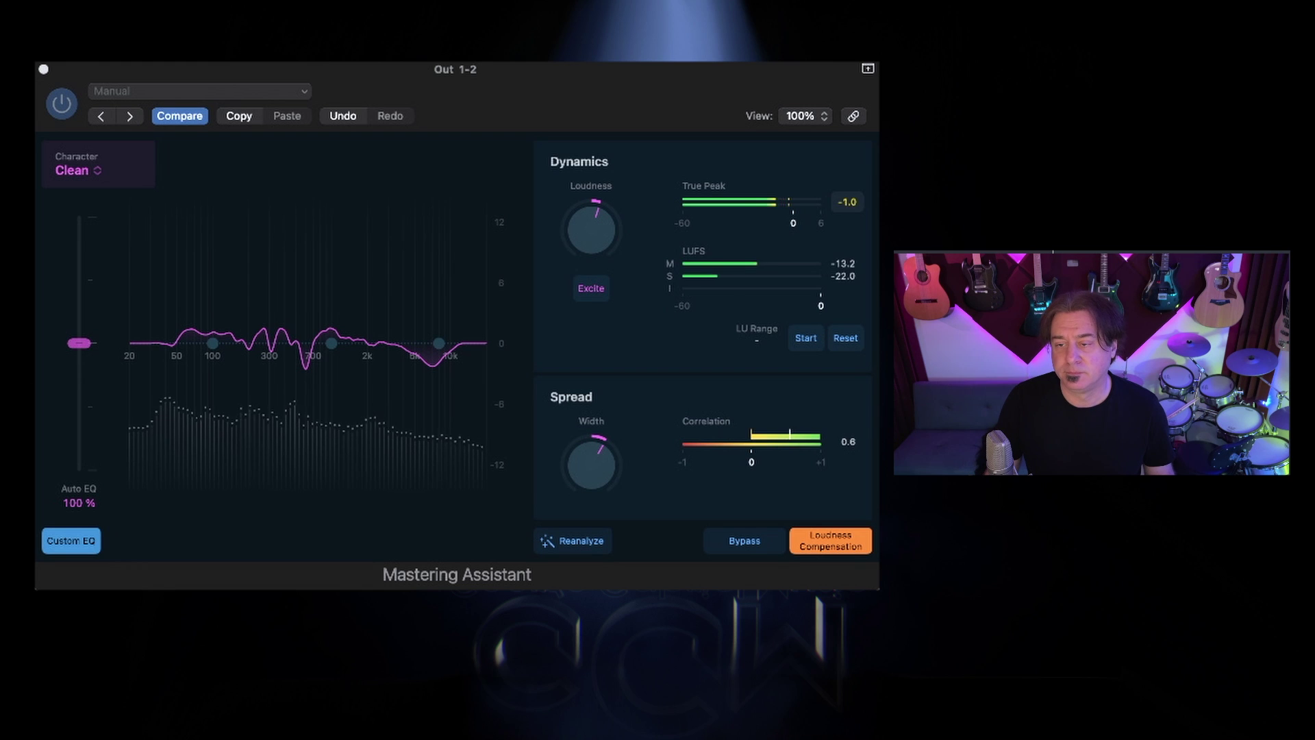
pyautogui.click(72, 104)
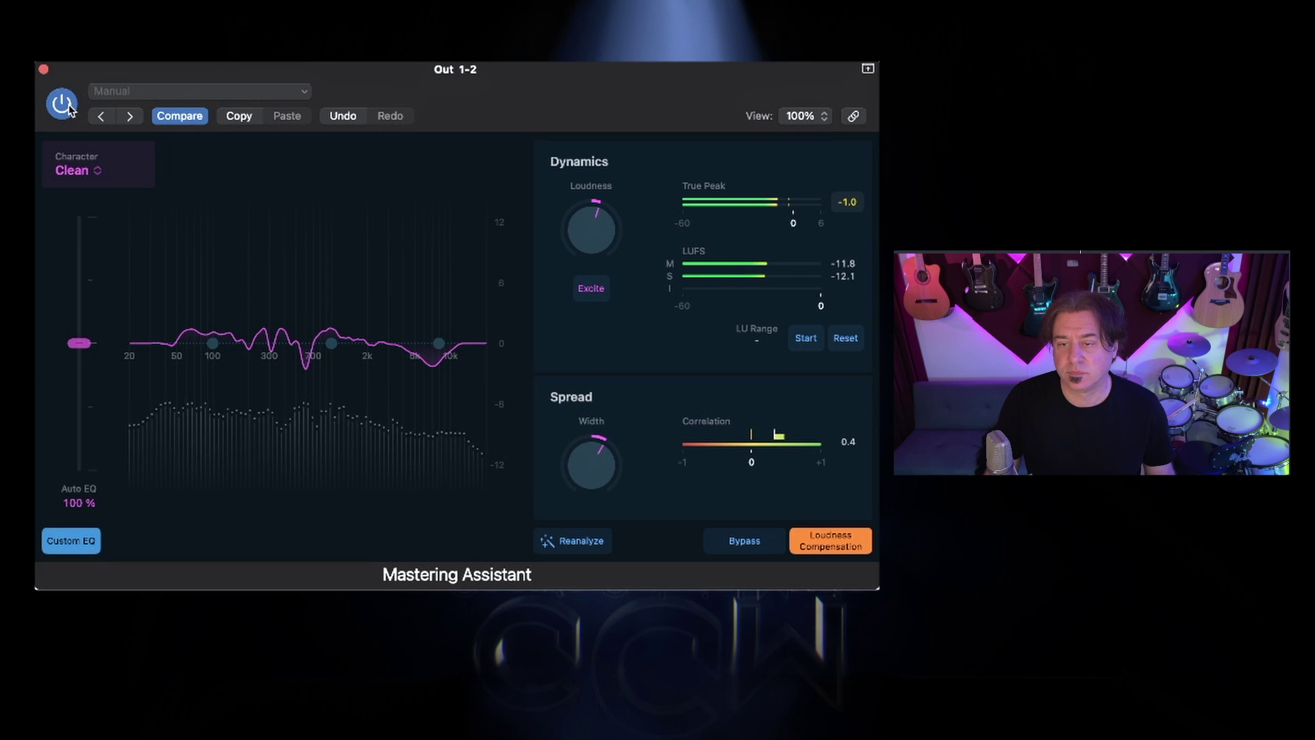
pyautogui.click(72, 109)
pyautogui.press('space')
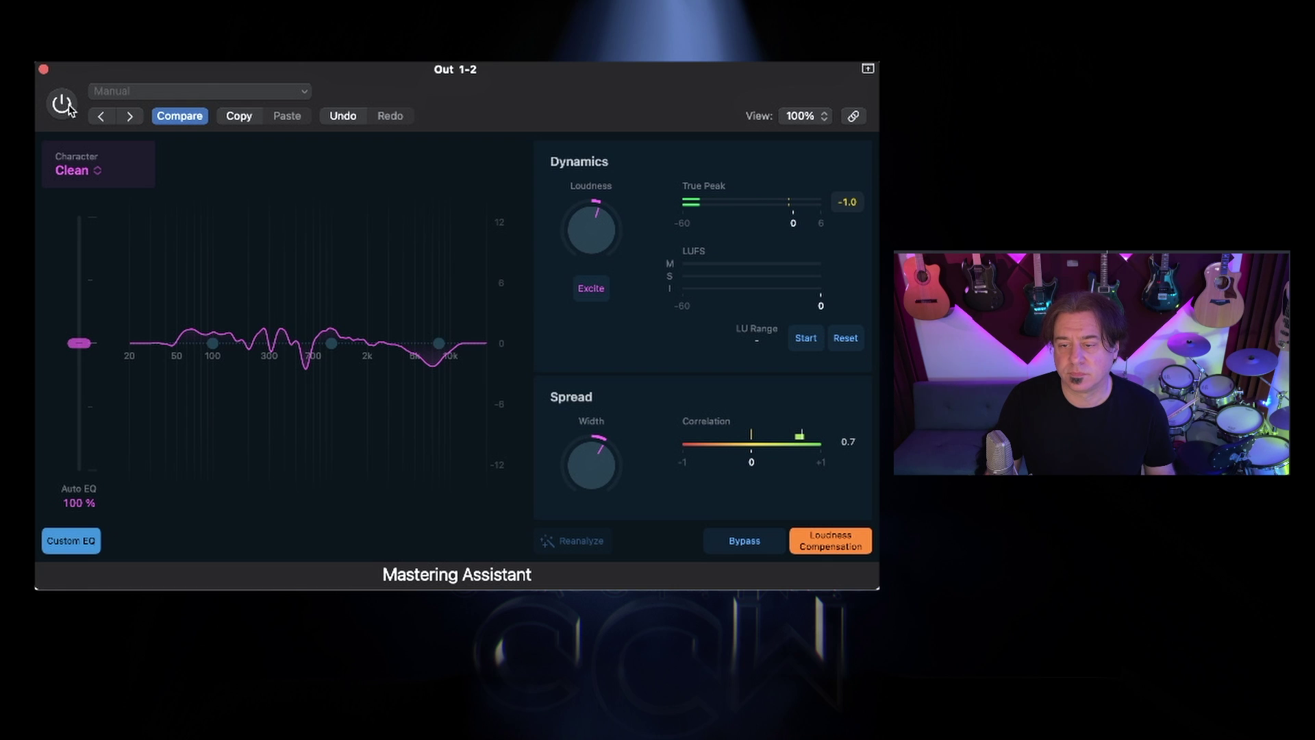
pyautogui.click(69, 107)
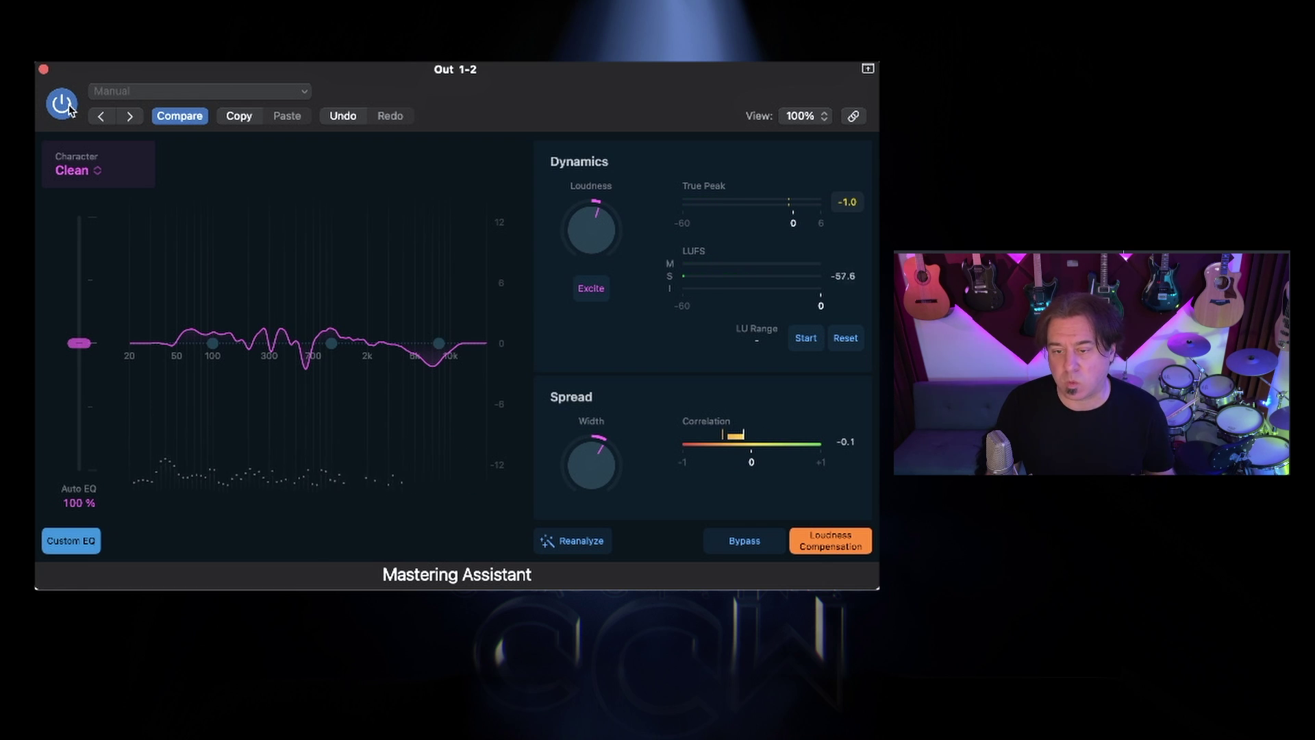
pyautogui.click(68, 107)
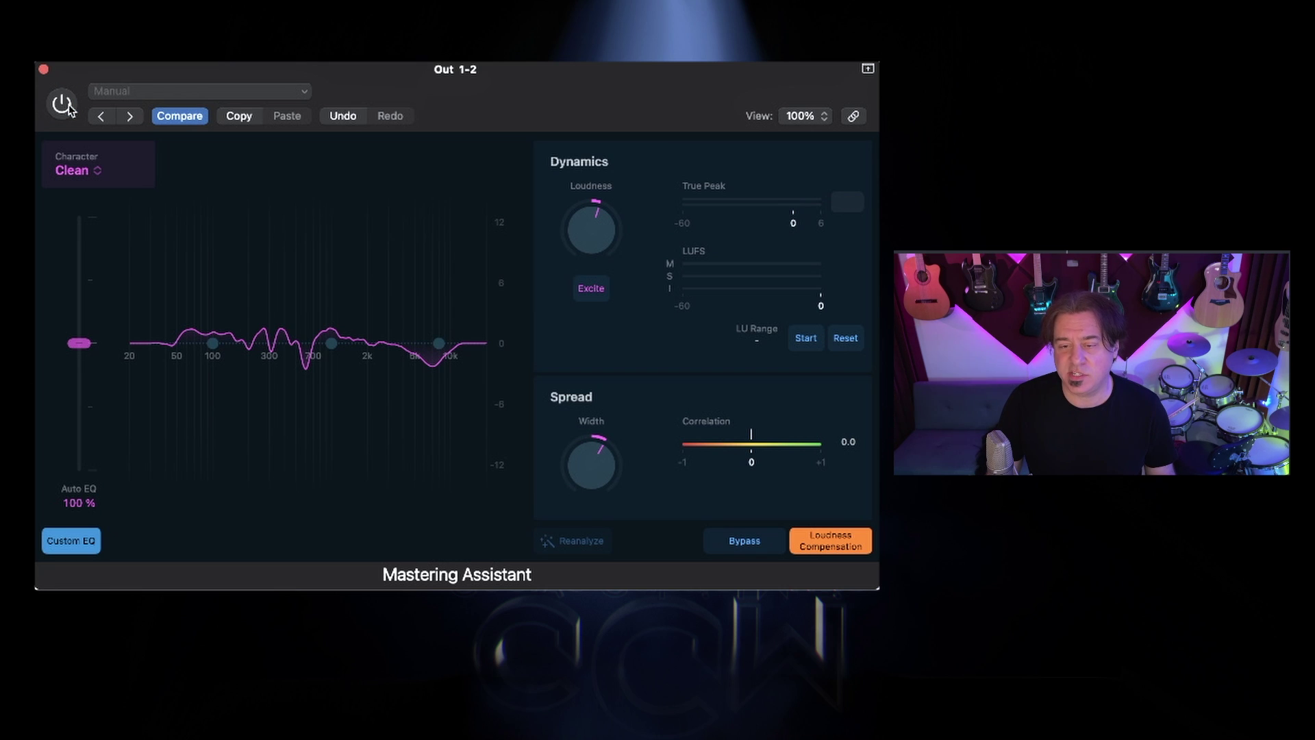
pyautogui.click(69, 108)
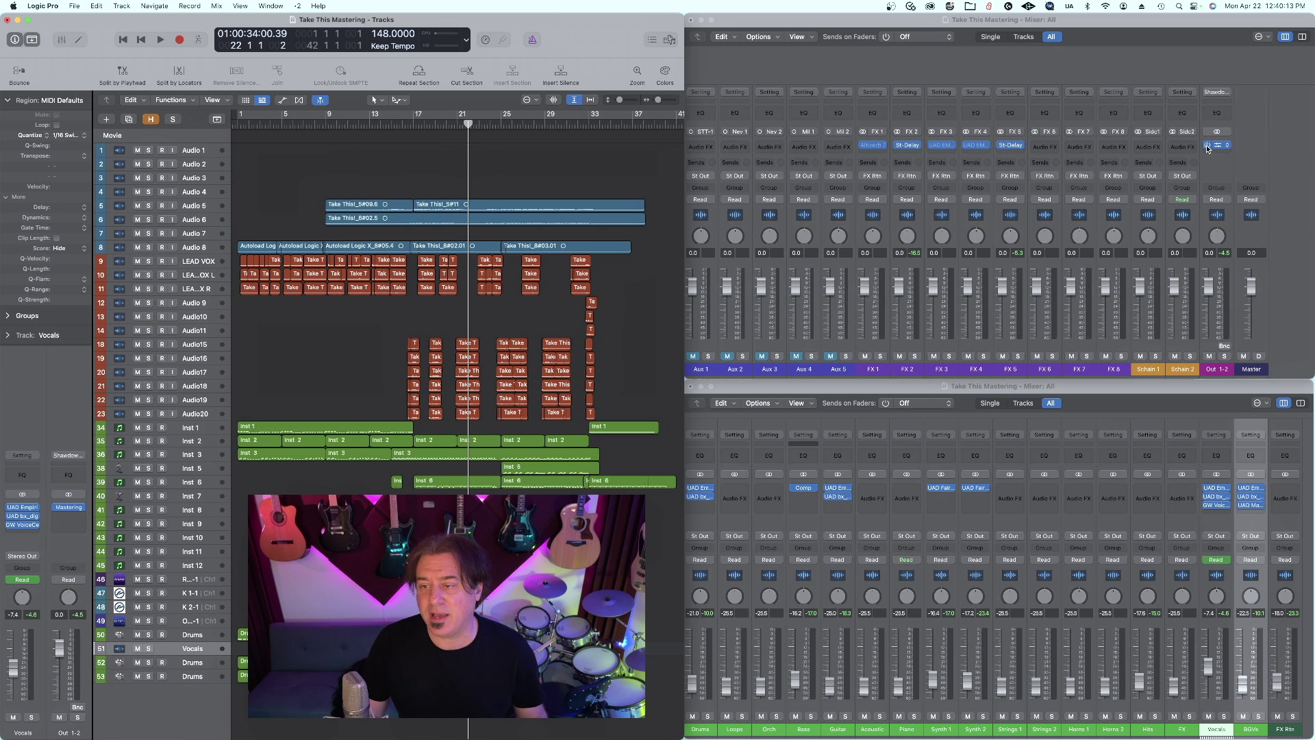
pyautogui.click(1208, 146)
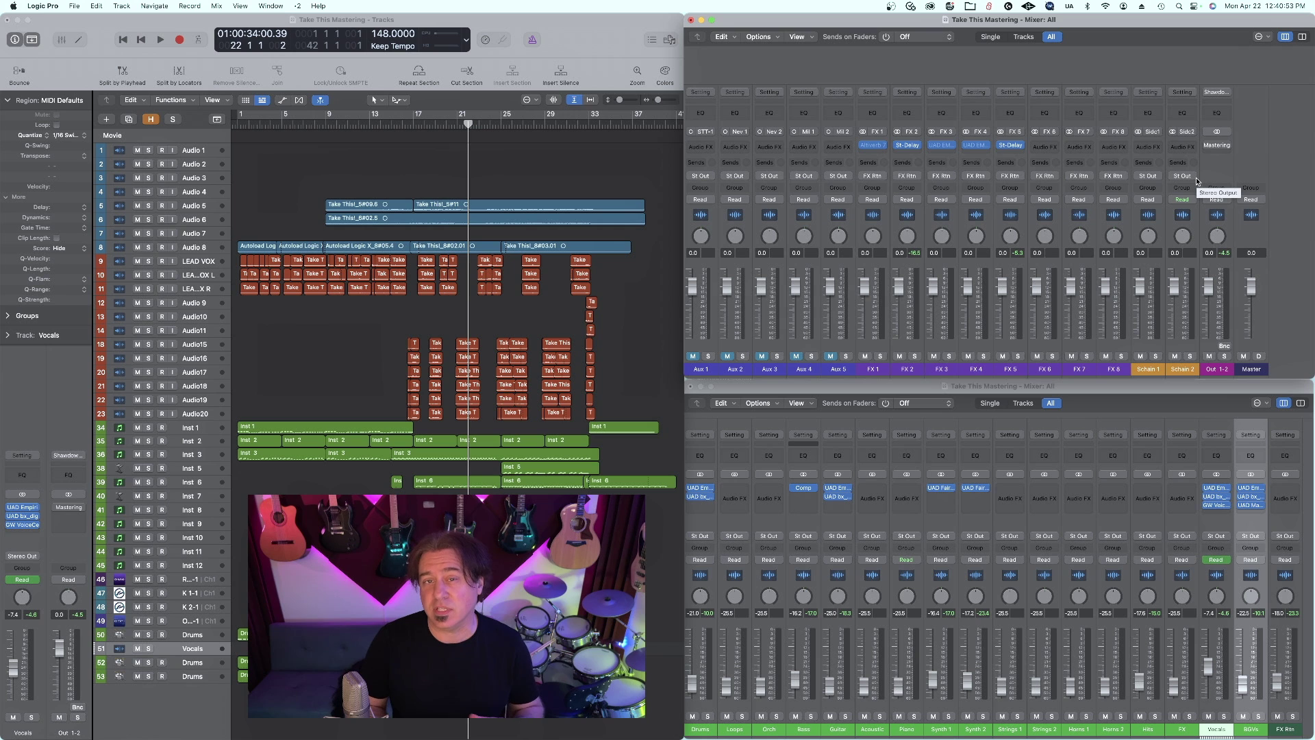
# Insert a stereo Multipressor below the Mastering Assistant on Out 1-2 and load its Fast Attack 4-Band preset
pyautogui.click(1225, 156)
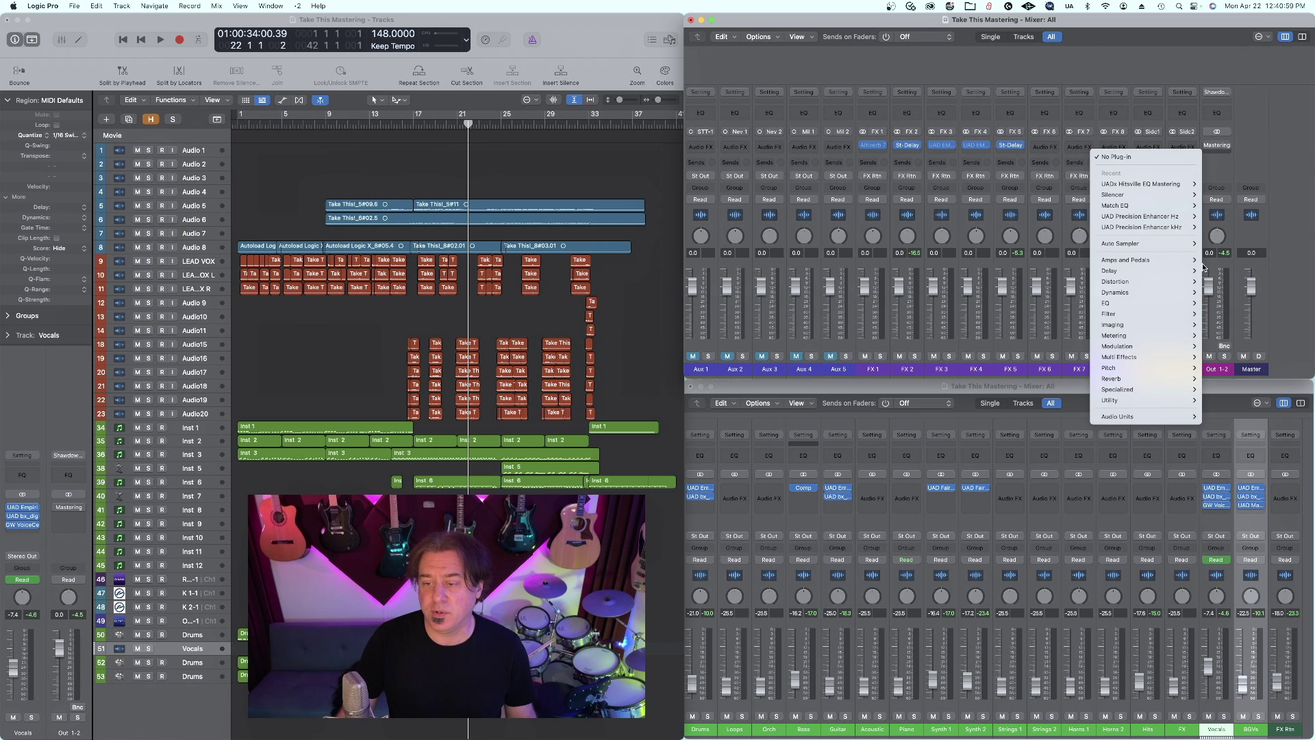
pyautogui.moveTo(1134, 293)
pyautogui.moveTo(1028, 102)
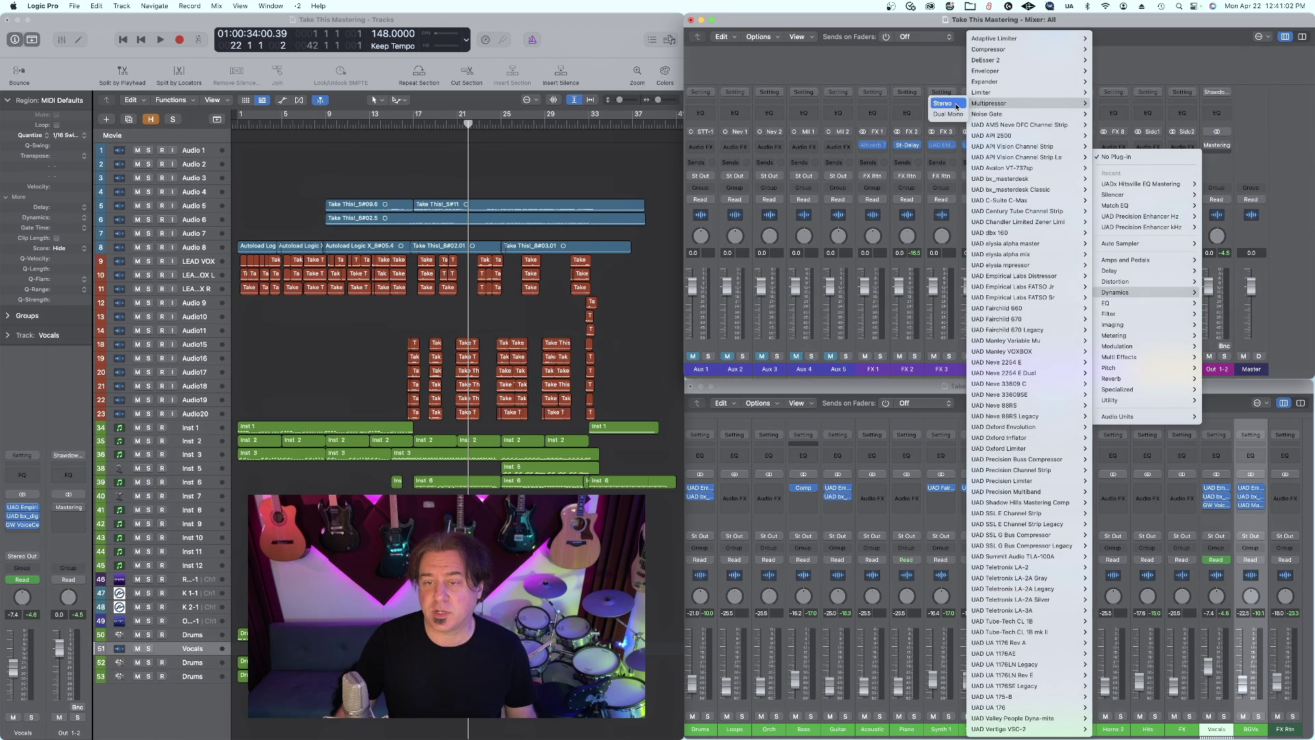
pyautogui.click(948, 103)
pyautogui.moveTo(671, 154); pyautogui.dragTo(722, 124)
pyautogui.click(809, 436)
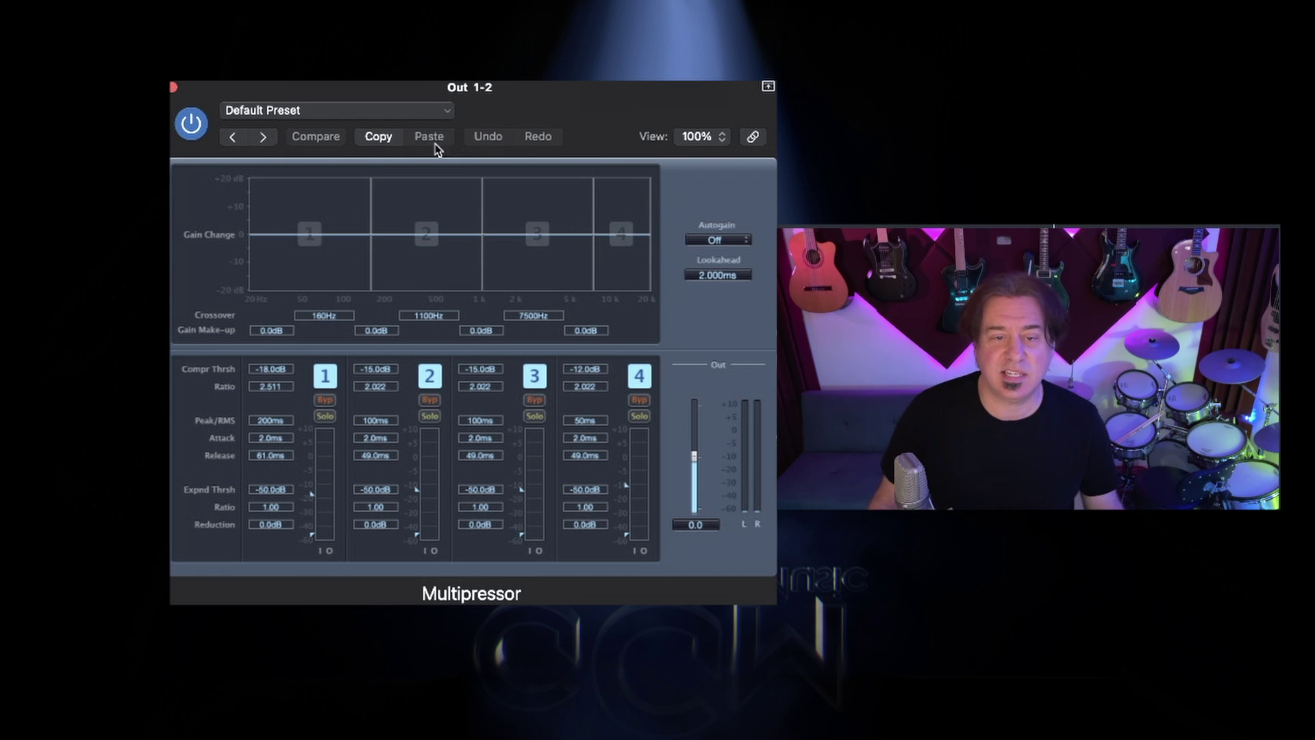
pyautogui.click(433, 112)
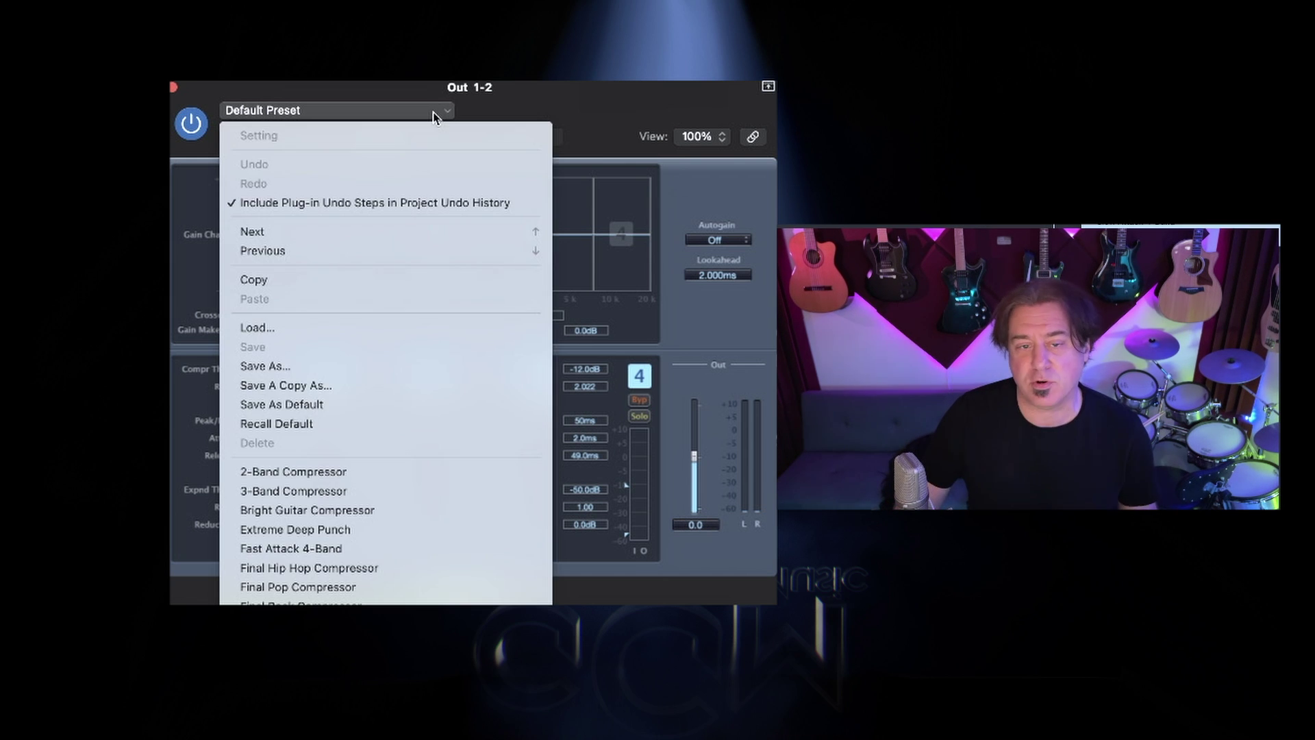
pyautogui.click(432, 548)
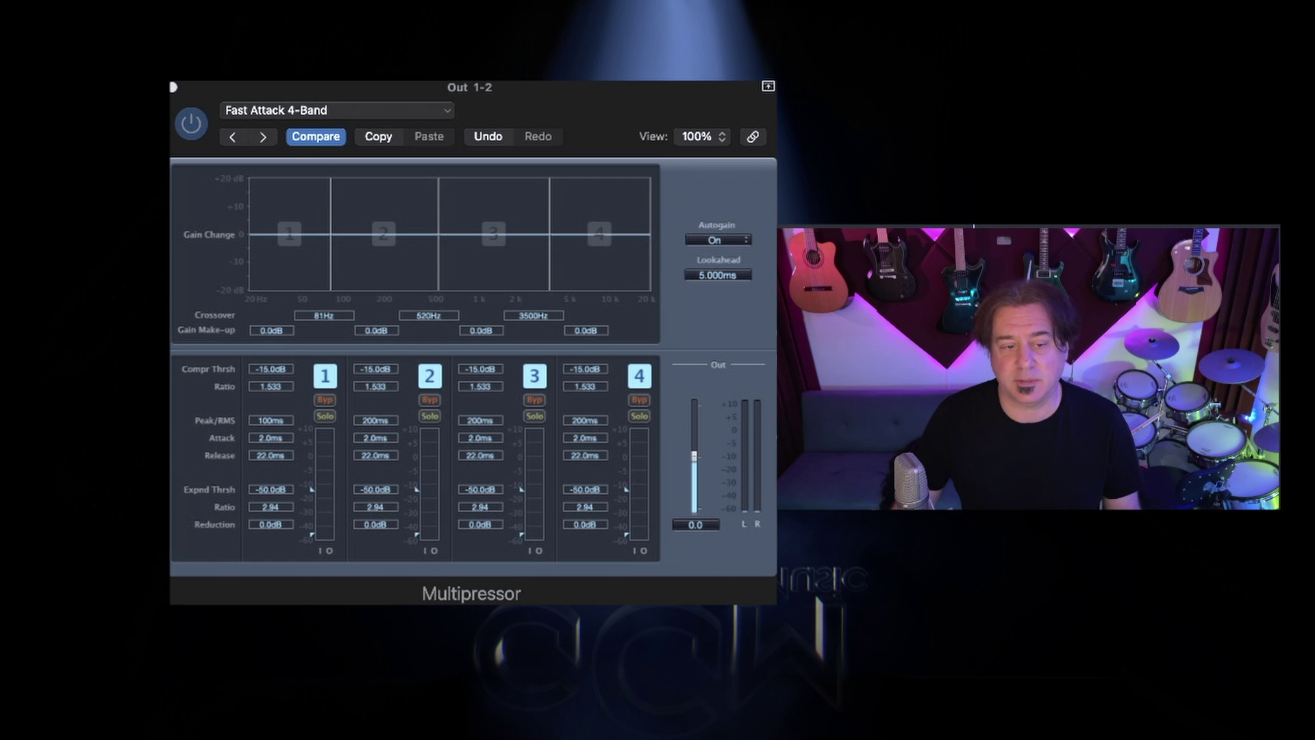
# Play the song and compare the mix with the Multipressor switched on and off, leaving it on
pyautogui.press('space')
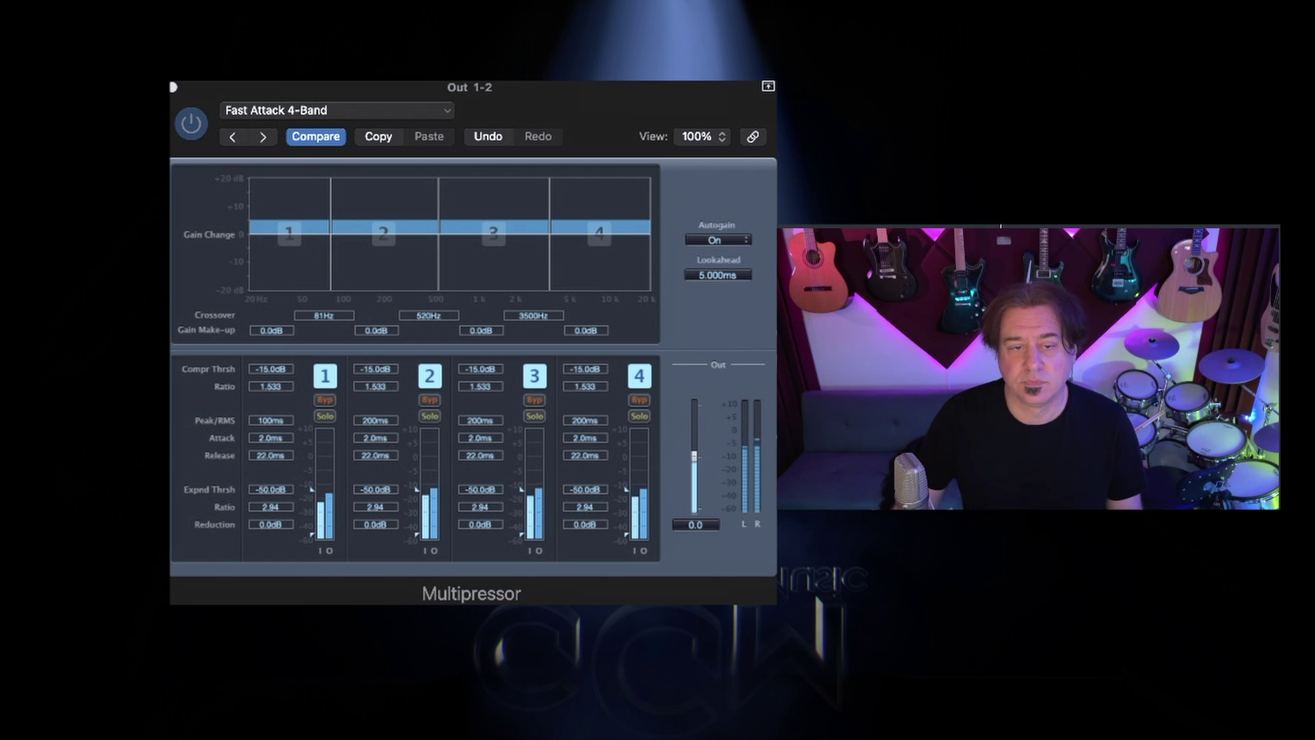
pyautogui.click(499, 96)
pyautogui.click(191, 123)
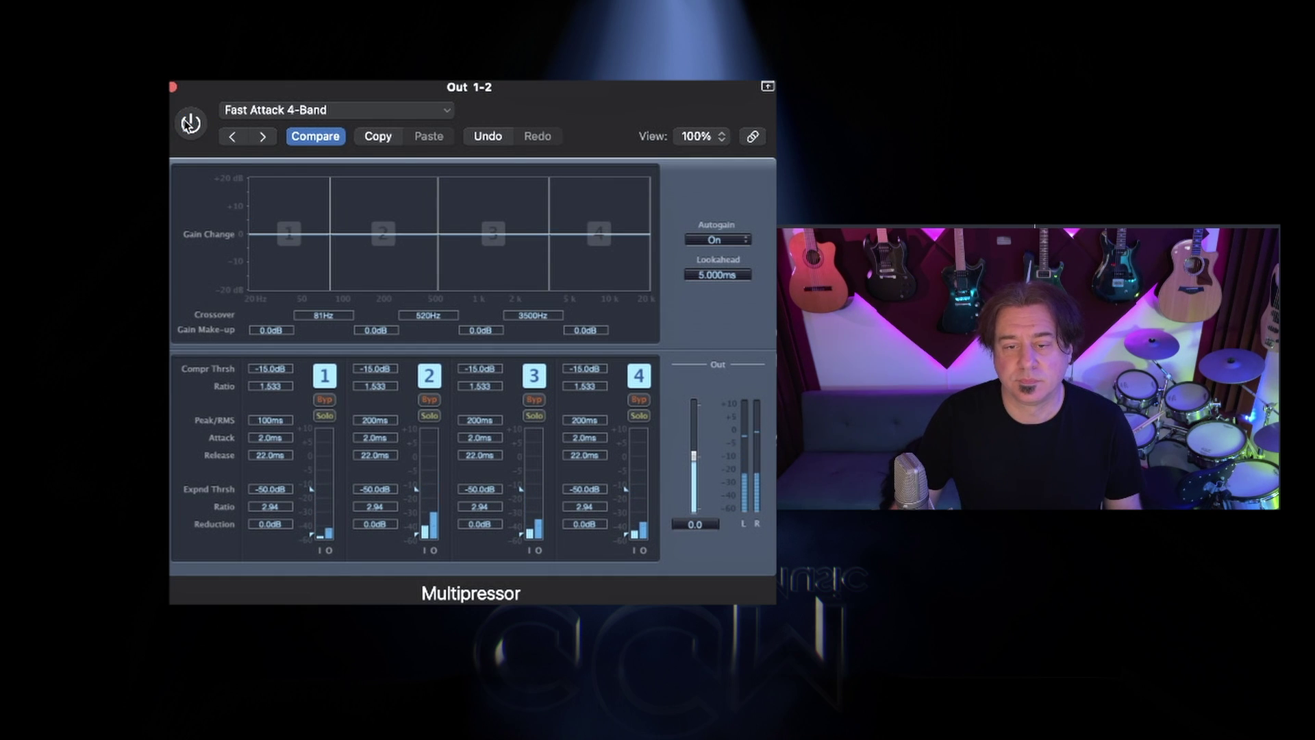
pyautogui.click(189, 123)
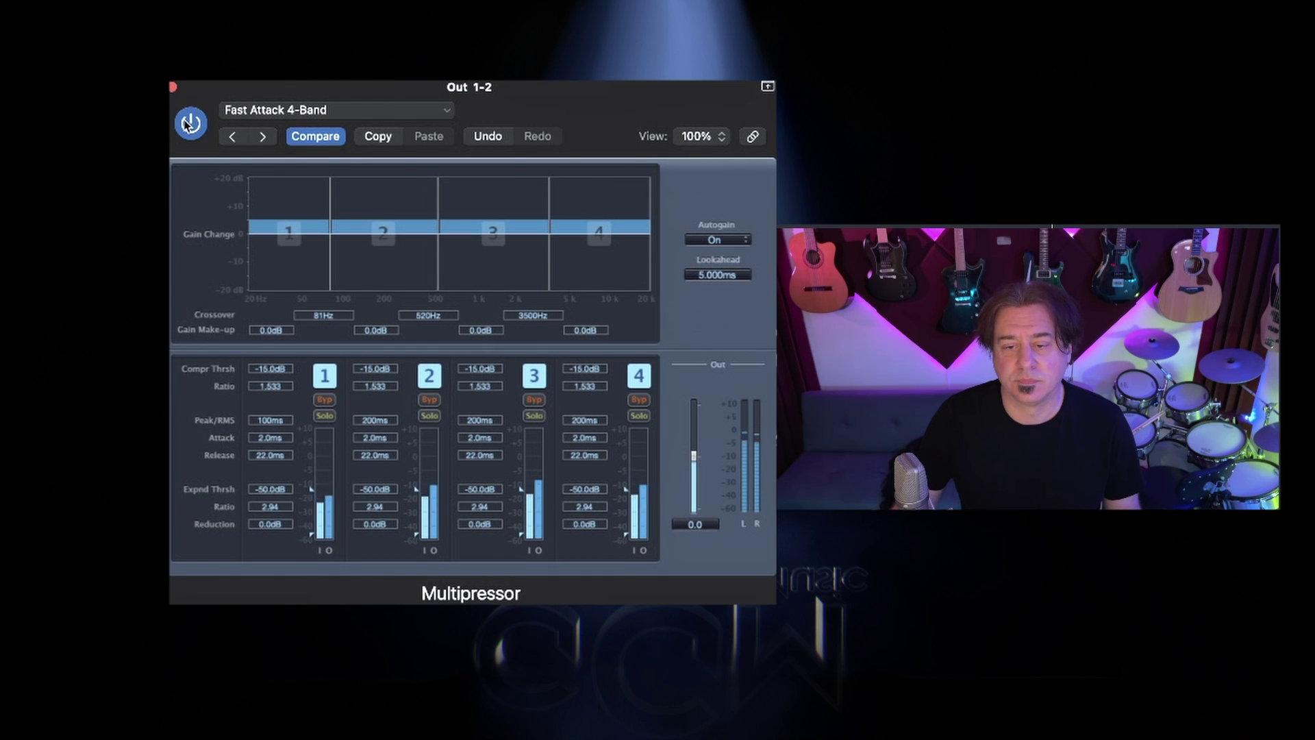
pyautogui.click(187, 124)
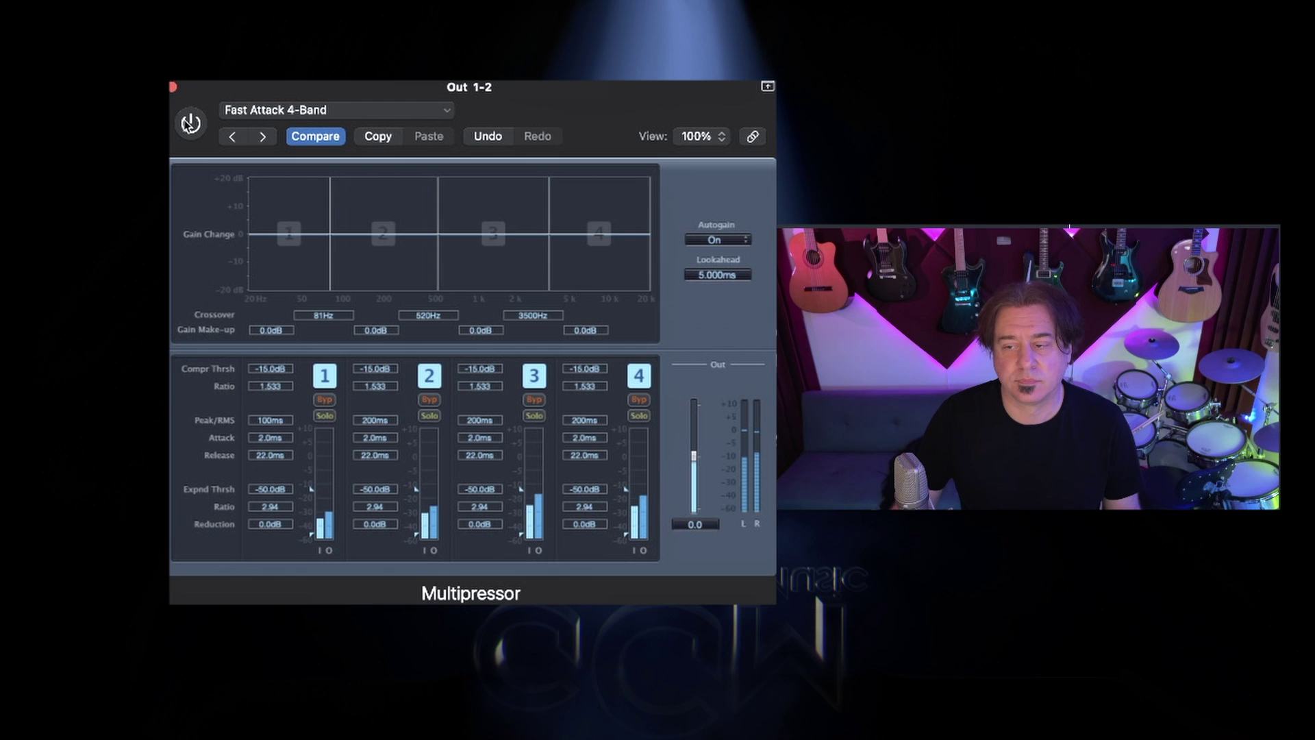
pyautogui.click(186, 124)
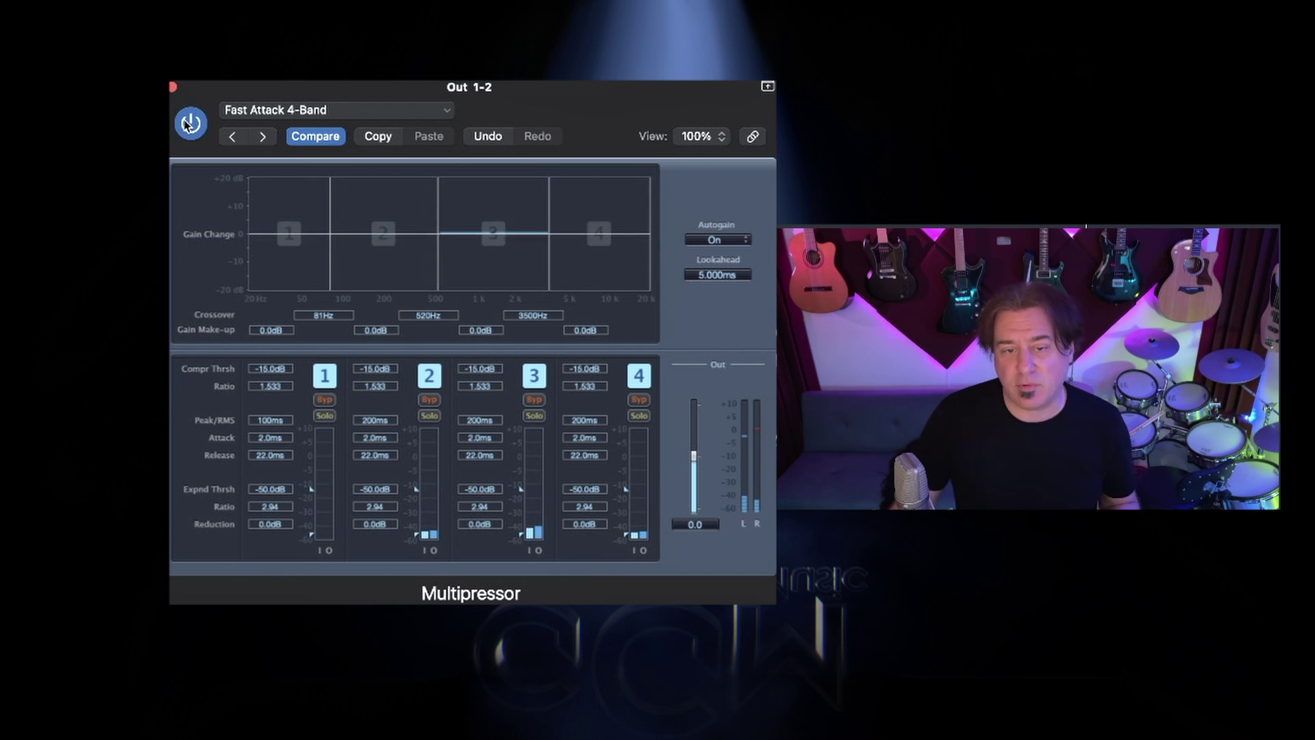
# Solo band 1 of the Multipressor and set its attack to 200 ms and release to 2 ms during playback
pyautogui.click(326, 416)
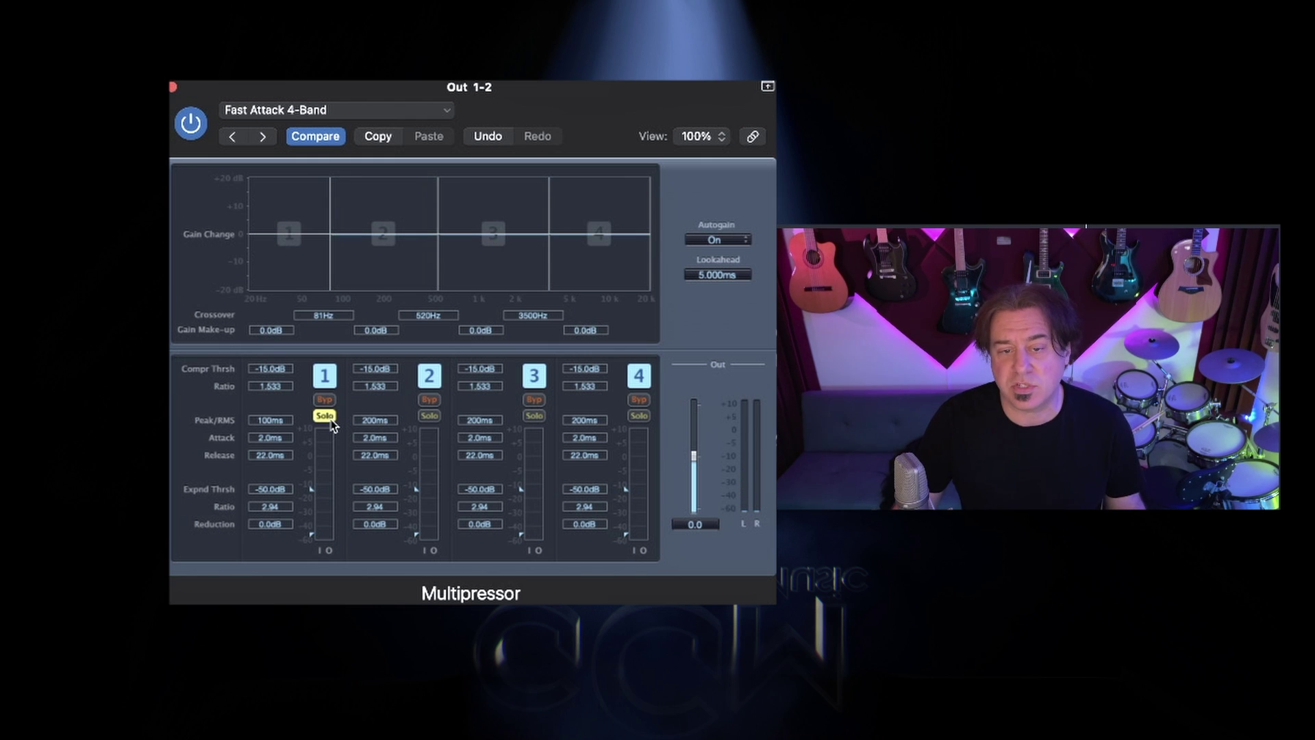
pyautogui.press('space')
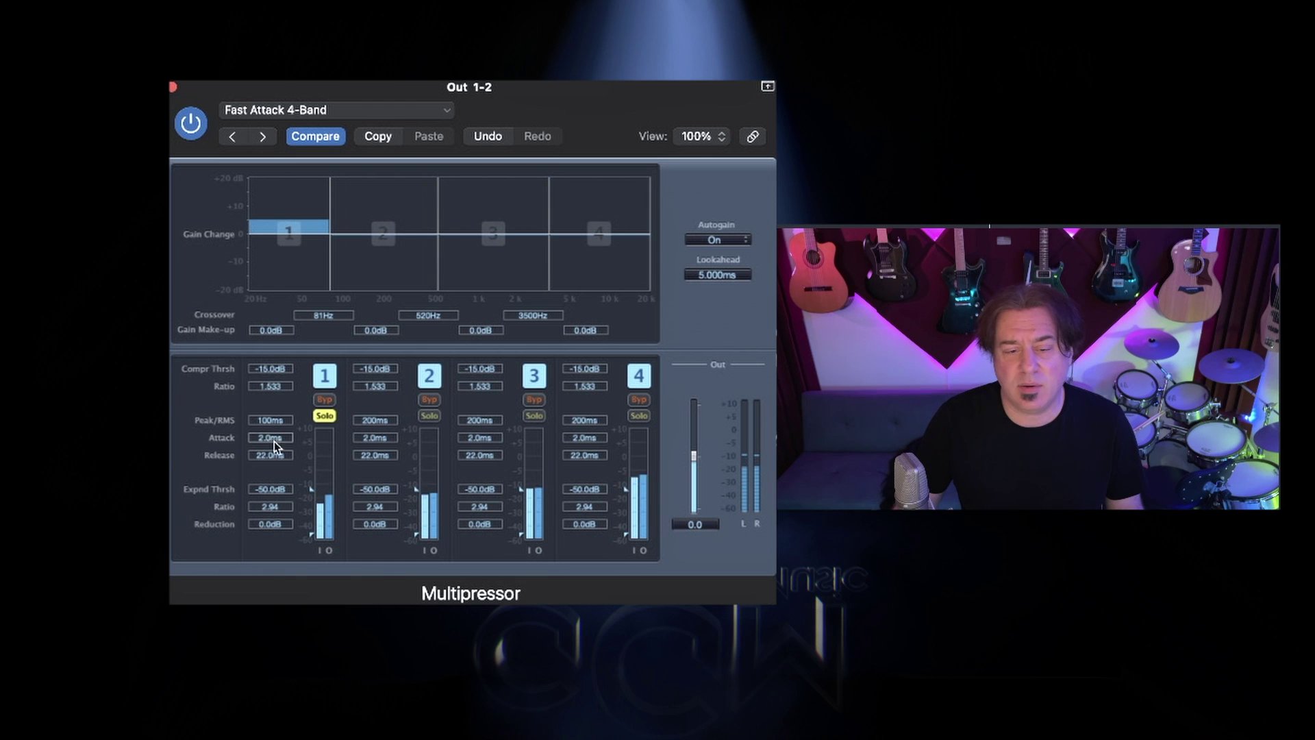
pyautogui.moveTo(275, 438); pyautogui.dragTo(270, 264)
pyautogui.moveTo(274, 439); pyautogui.dragTo(269, 512)
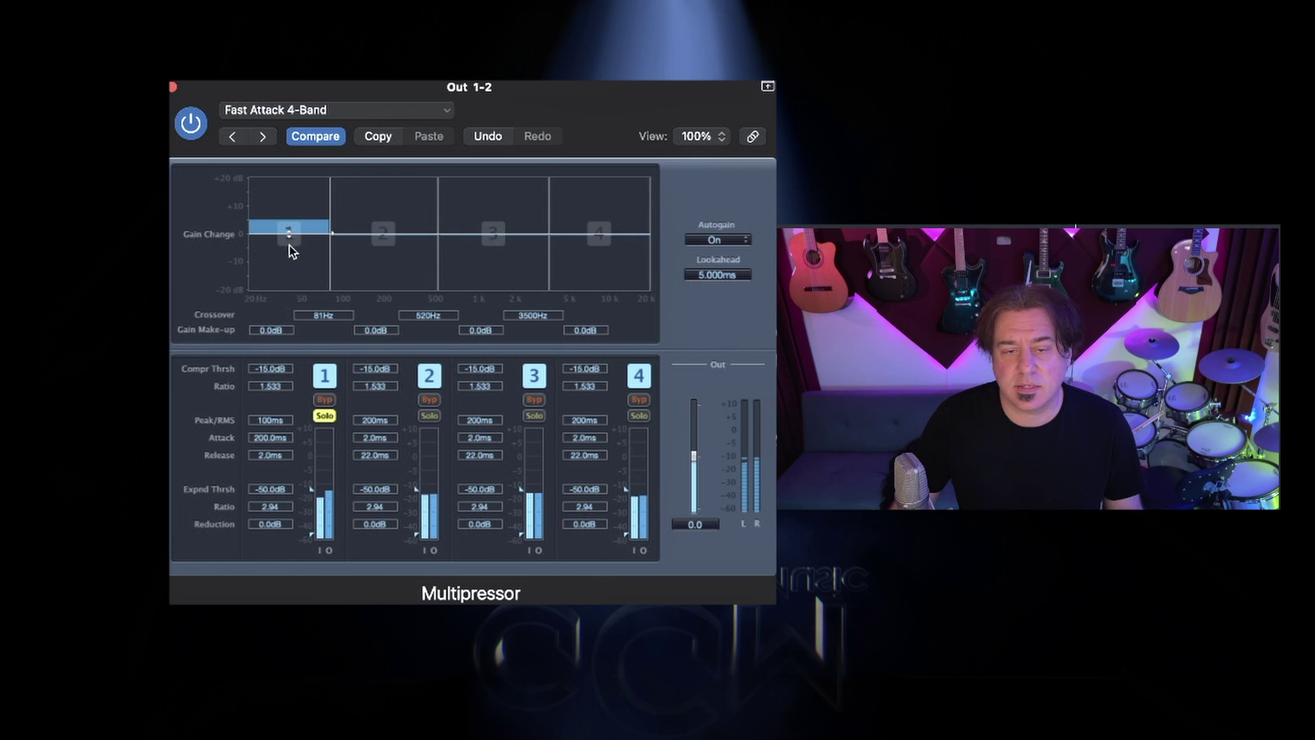
# Set band 1's gain make-up to 3 dB and its compressor threshold to -25 dB
pyautogui.moveTo(288, 235); pyautogui.dragTo(289, 228)
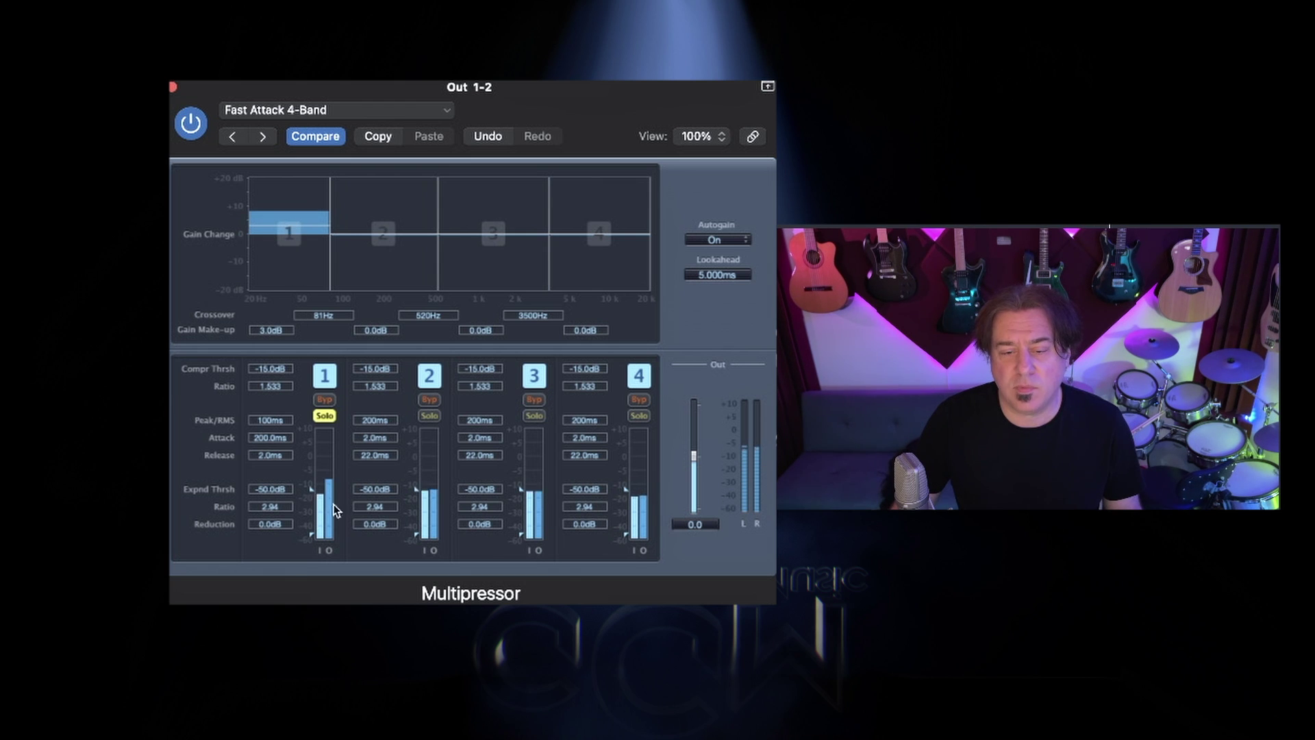
pyautogui.moveTo(313, 492); pyautogui.dragTo(311, 509)
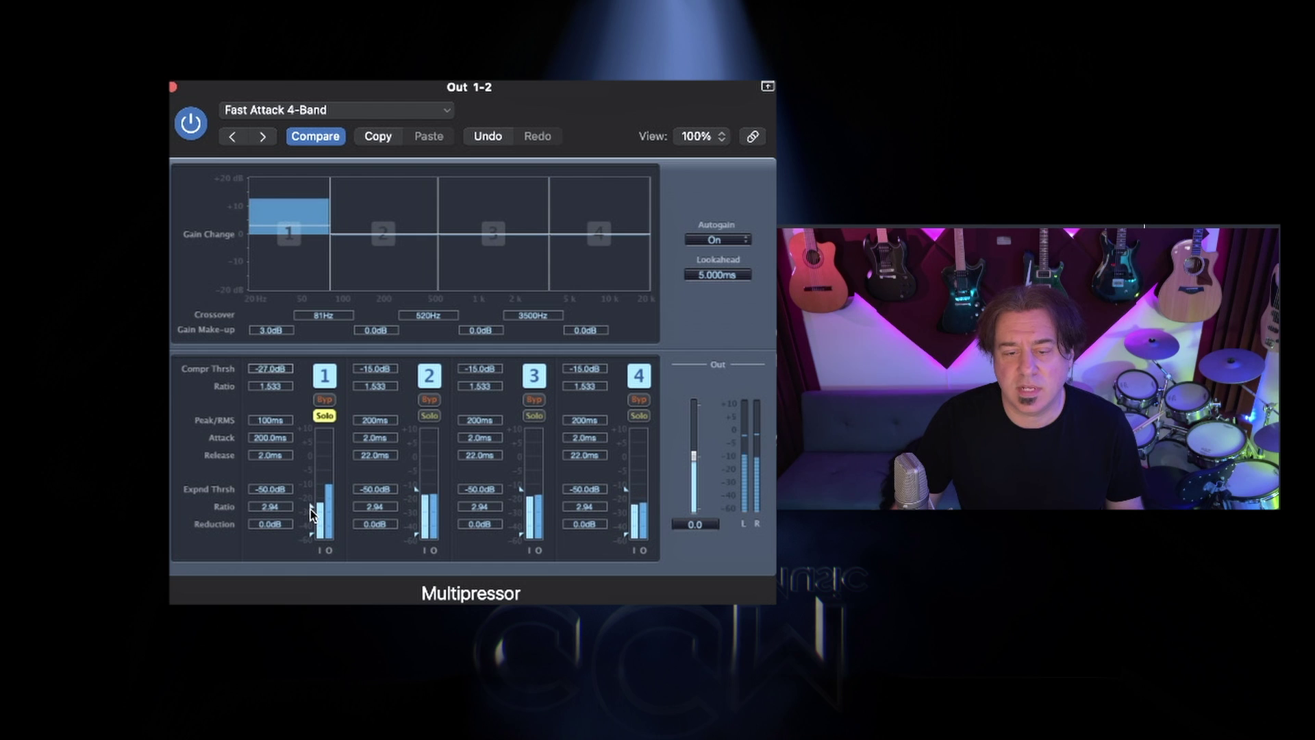
pyautogui.moveTo(310, 508); pyautogui.dragTo(310, 507)
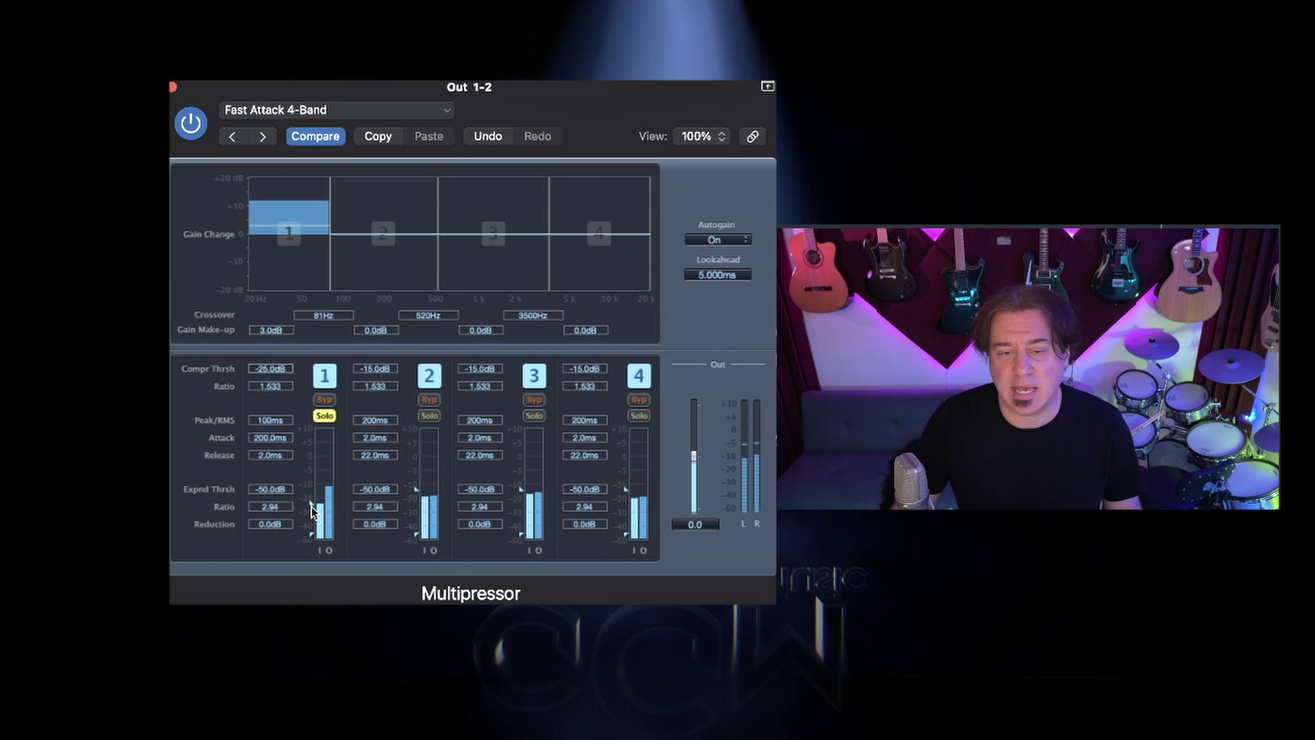
# Set the first crossover to 57 Hz and band 1's thresholds to -27 dB compressor and -38 dB expander, and end its solo
pyautogui.moveTo(329, 255)
pyautogui.mouseDown()
pyautogui.moveTo(282, 258)
pyautogui.moveTo(396, 257)
pyautogui.moveTo(300, 258)
pyautogui.moveTo(357, 257)
pyautogui.moveTo(330, 259)
pyautogui.moveTo(320, 281)
pyautogui.moveTo(329, 270)
pyautogui.moveTo(312, 267)
pyautogui.mouseUp()
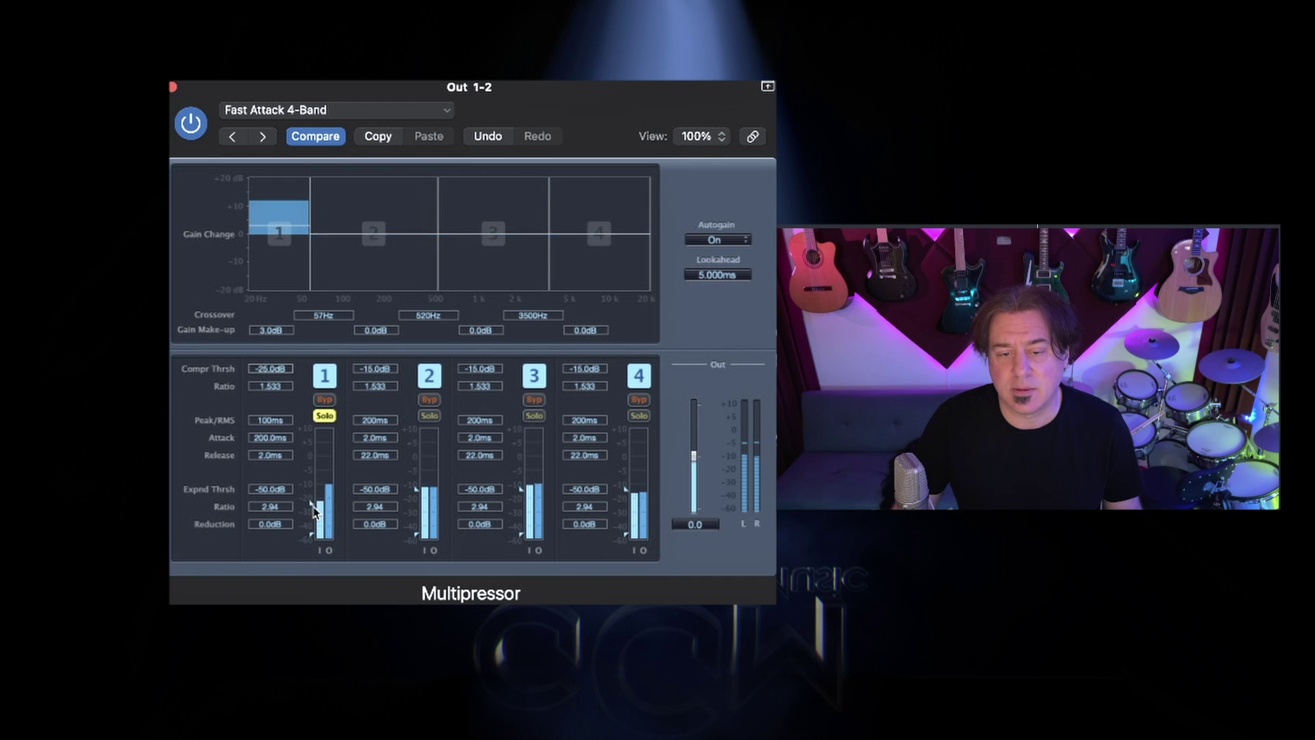
pyautogui.moveTo(313, 511)
pyautogui.mouseDown()
pyautogui.moveTo(314, 537)
pyautogui.moveTo(310, 510)
pyautogui.mouseUp()
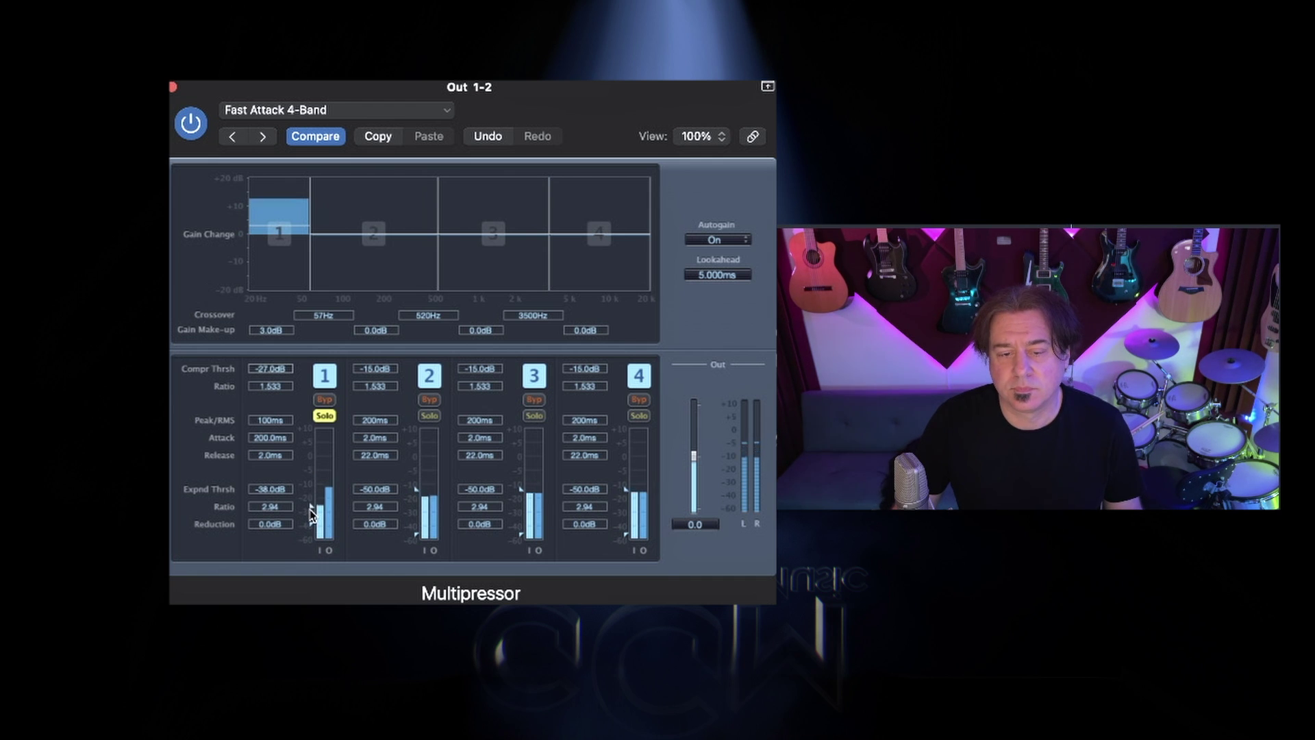
pyautogui.click(324, 416)
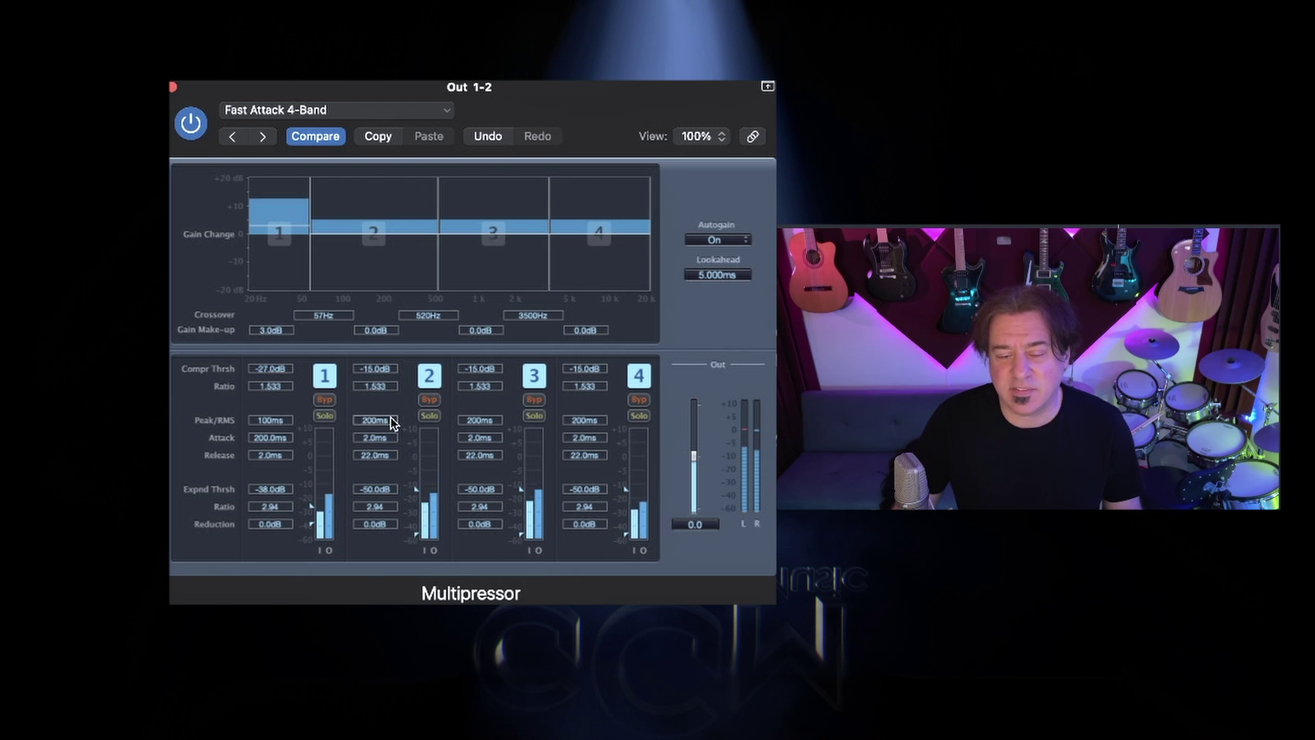
# Solo band 2, set its upper crossover to 310 Hz and its gain make-up to 2 dB
pyautogui.click(429, 416)
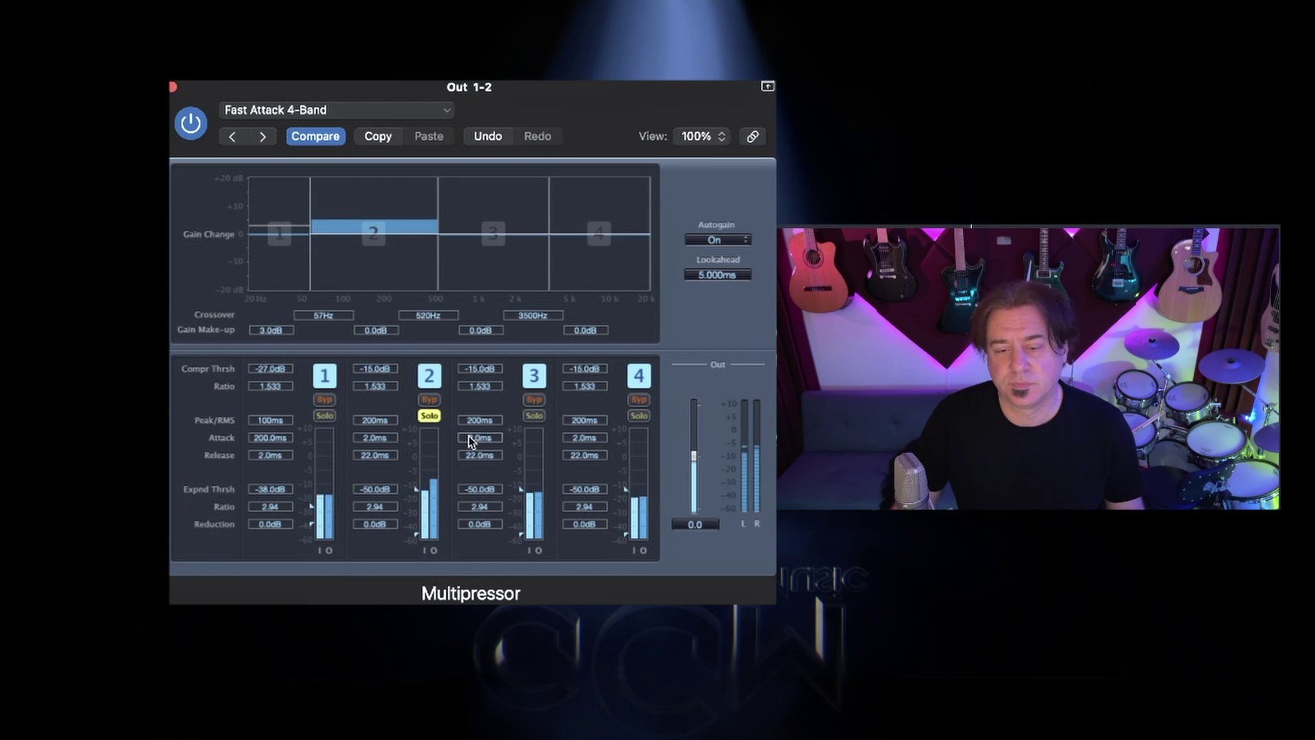
pyautogui.moveTo(438, 261); pyautogui.dragTo(407, 263)
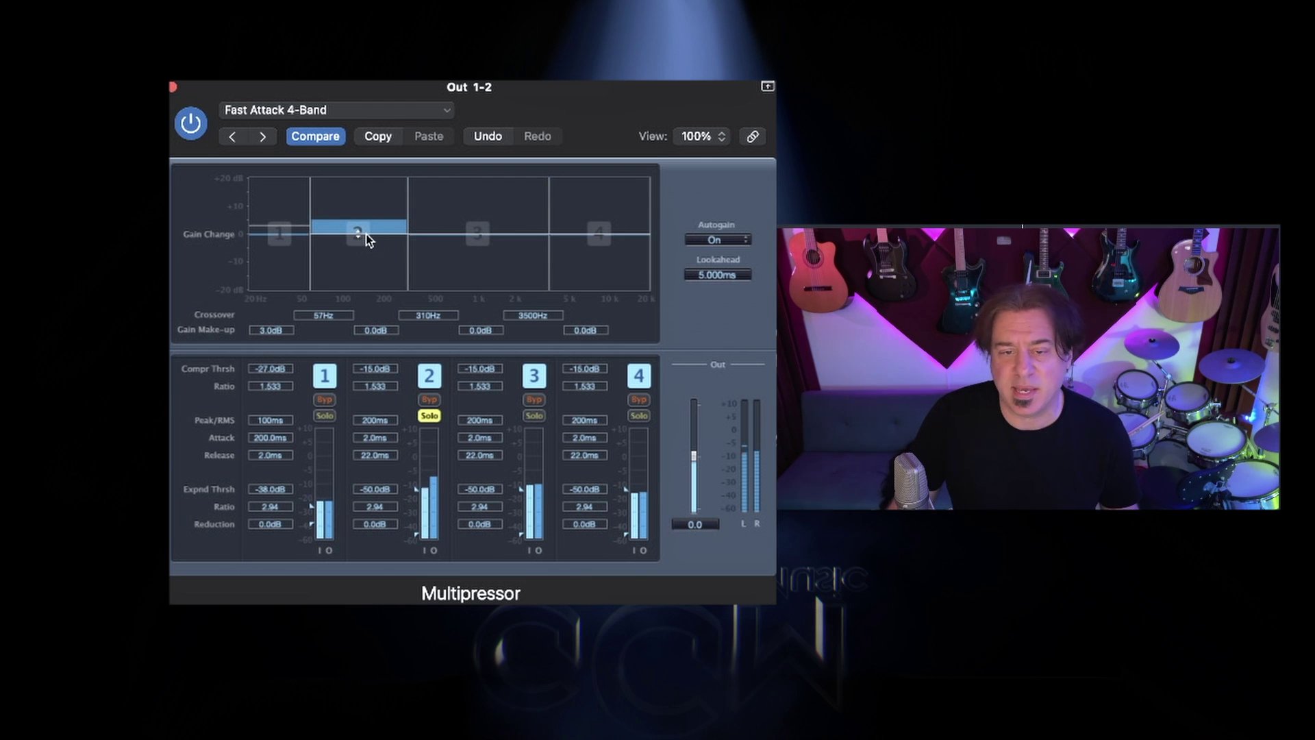
pyautogui.moveTo(366, 233); pyautogui.dragTo(370, 226)
# Set band 2 to -26 dB compressor threshold, -38 dB expander threshold, 1.5 dB gain make-up, 119 ms attack and 6.4 ms release
pyautogui.moveTo(416, 489); pyautogui.dragTo(415, 506)
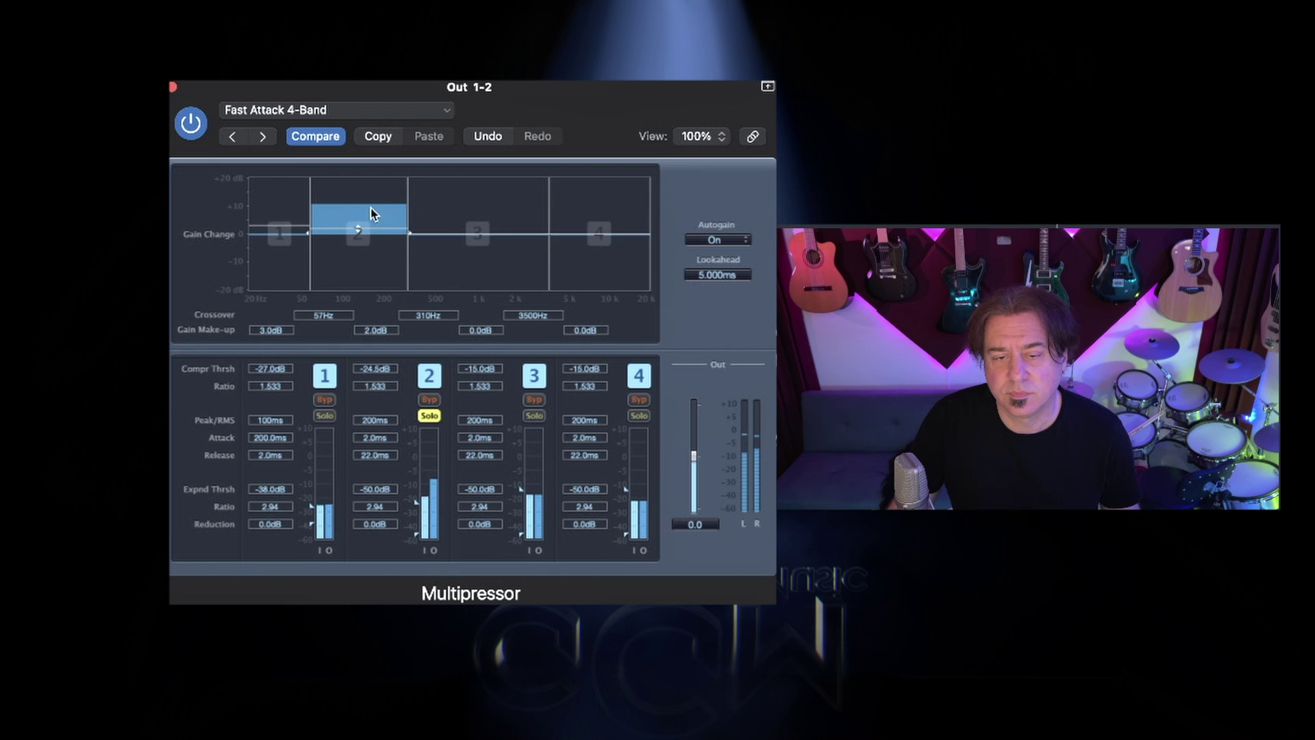
pyautogui.moveTo(373, 211); pyautogui.dragTo(372, 241)
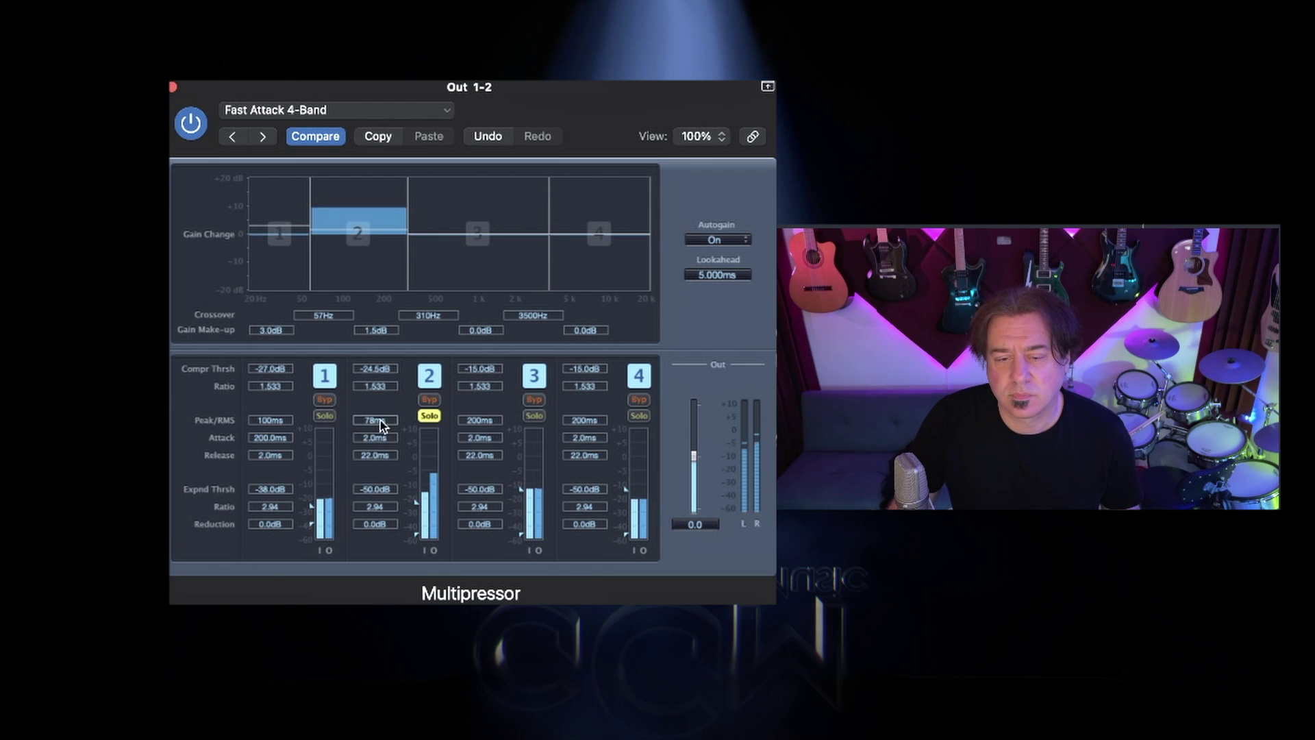
pyautogui.moveTo(378, 433); pyautogui.dragTo(383, 357)
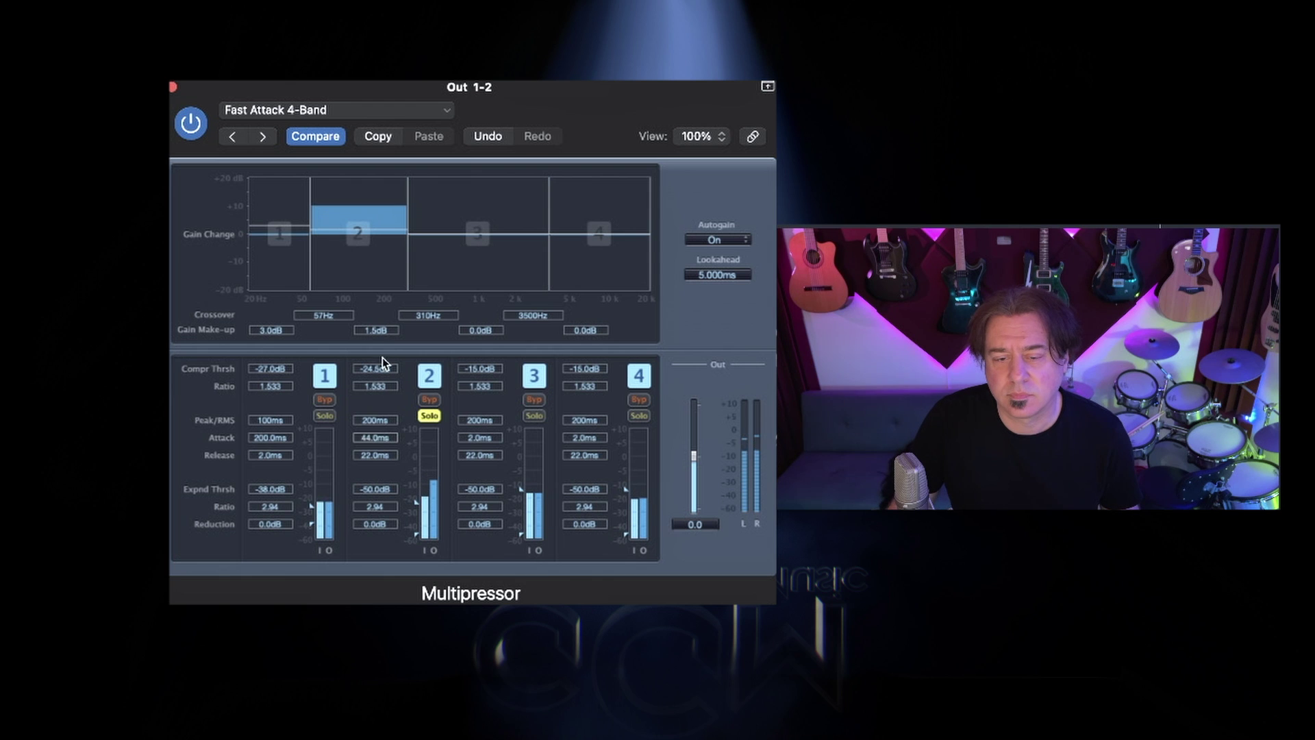
pyautogui.moveTo(393, 455); pyautogui.dragTo(418, 530)
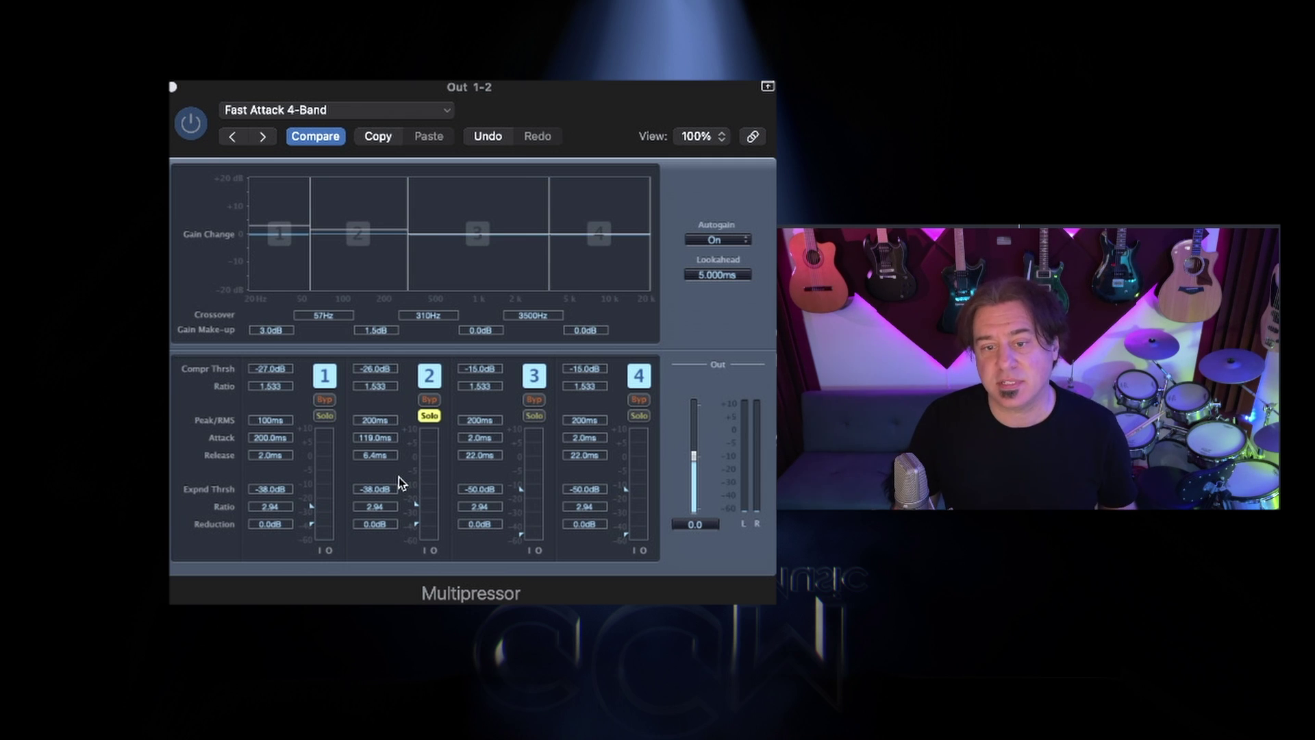
# Resume playback, end band 2's solo and raise its gain make-up to 2.5 dB
pyautogui.press('space')
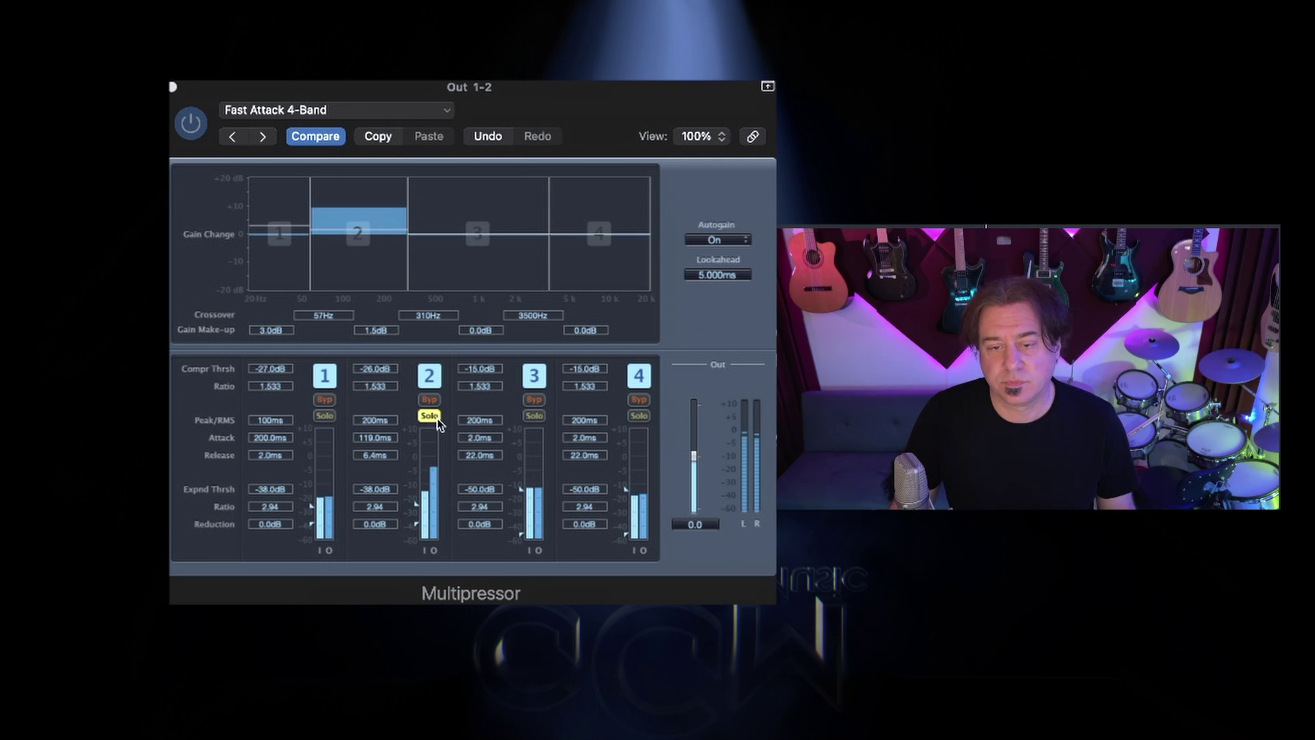
pyautogui.click(429, 416)
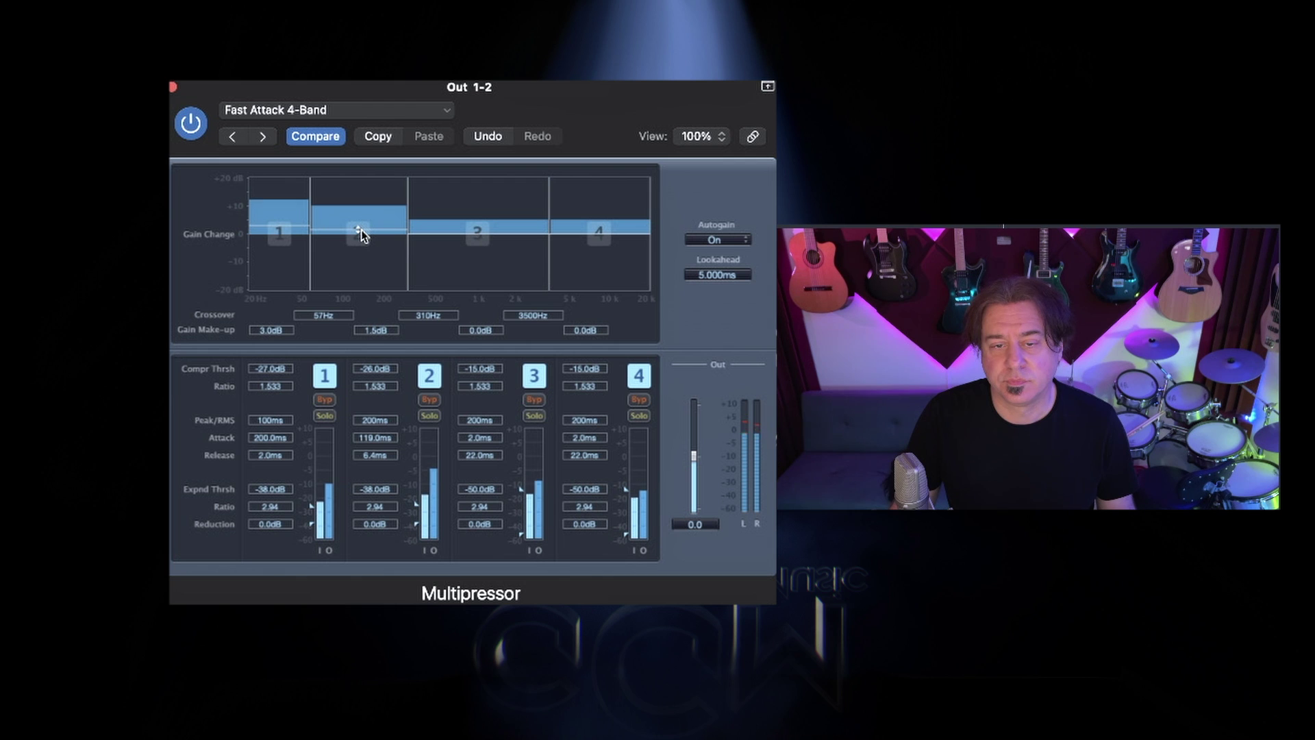
pyautogui.moveTo(361, 234); pyautogui.dragTo(361, 227)
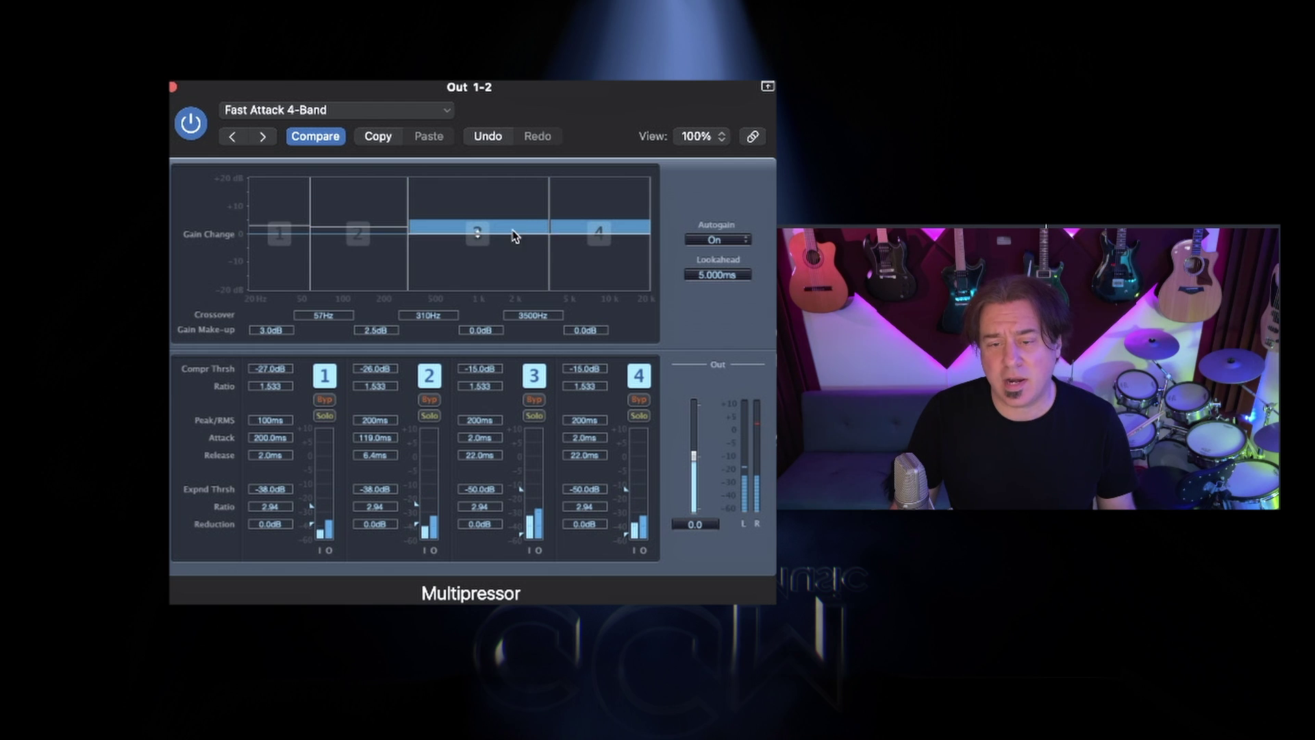
# Solo band 3, set it to -24.5 dB compressor threshold, -38 dB expander threshold and 1 dB gain make-up, and end its solo
pyautogui.click(535, 415)
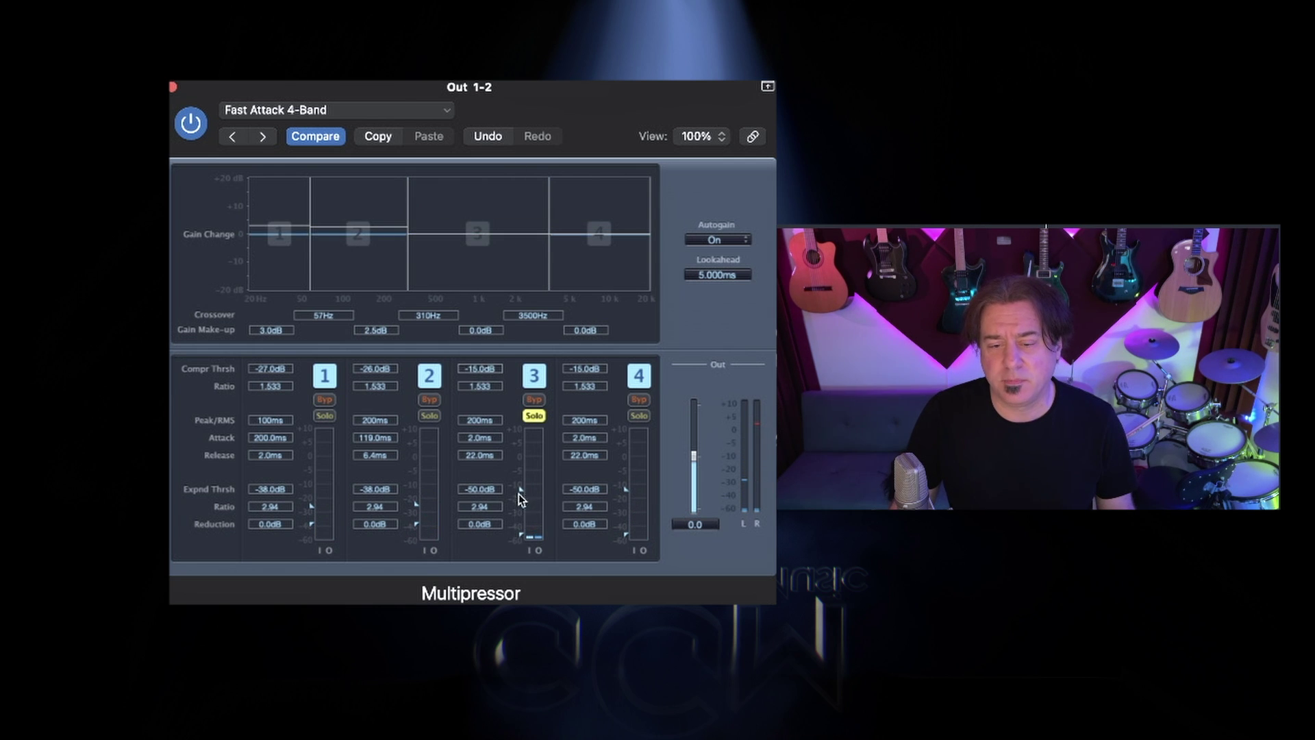
pyautogui.moveTo(522, 495); pyautogui.dragTo(522, 503)
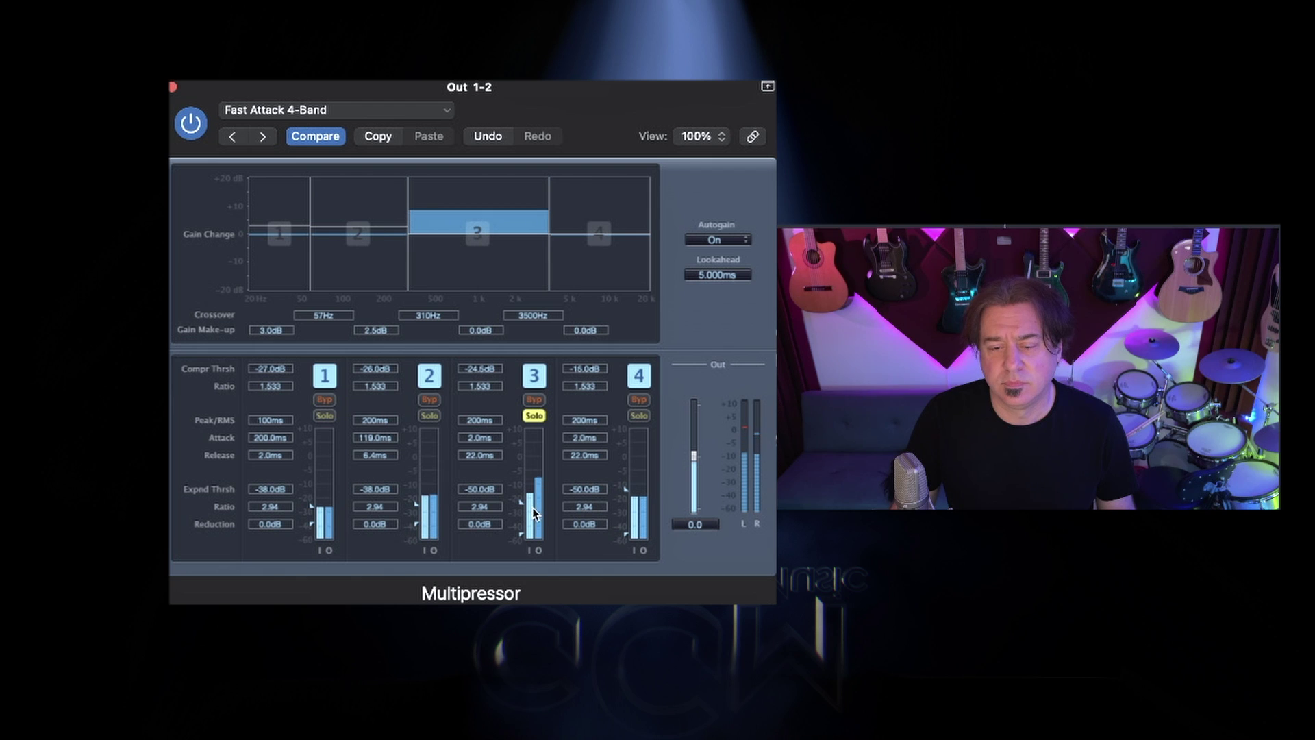
pyautogui.moveTo(524, 536); pyautogui.dragTo(521, 502)
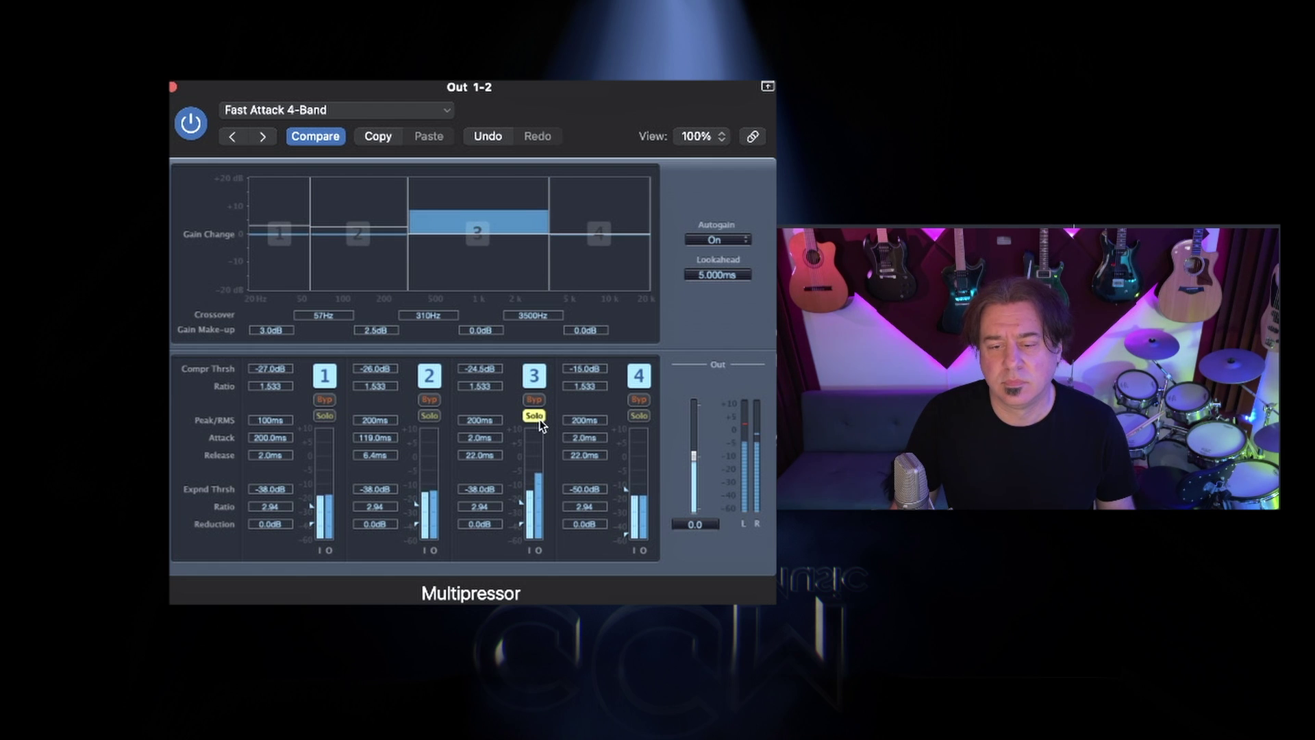
pyautogui.moveTo(465, 230); pyautogui.dragTo(468, 226)
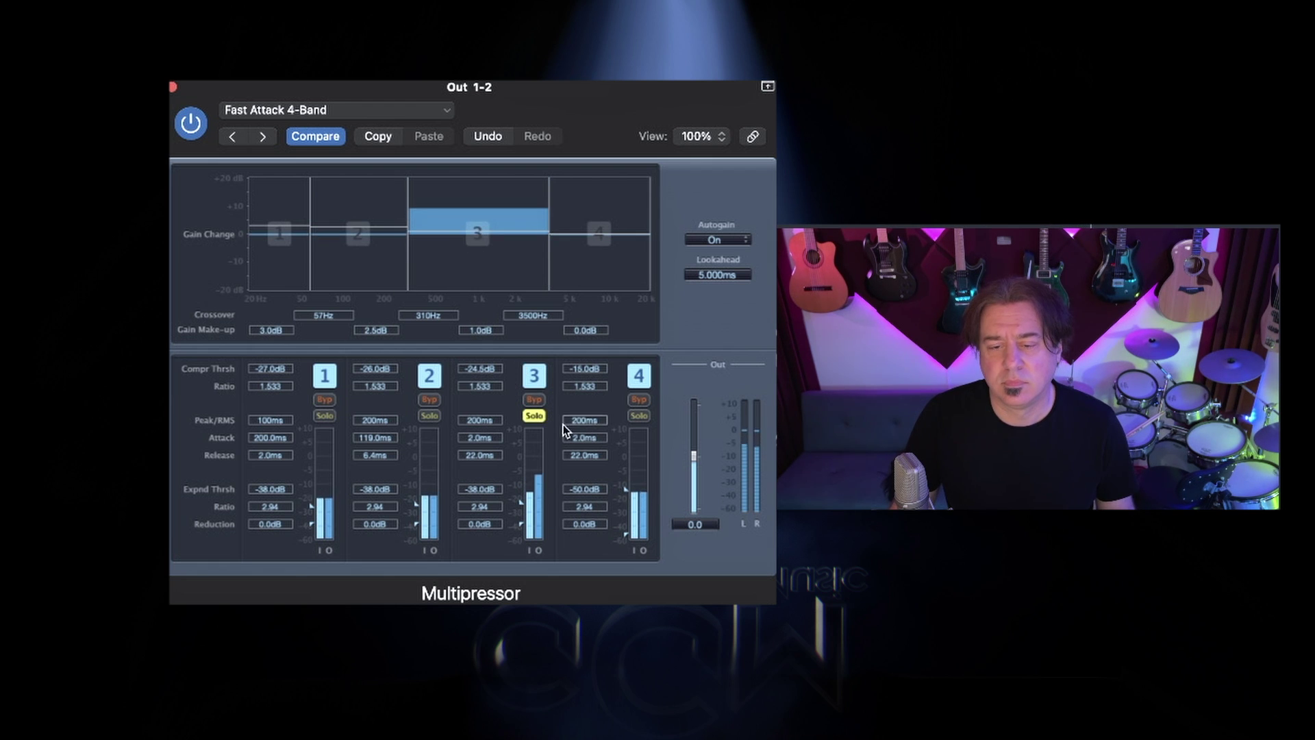
pyautogui.click(535, 417)
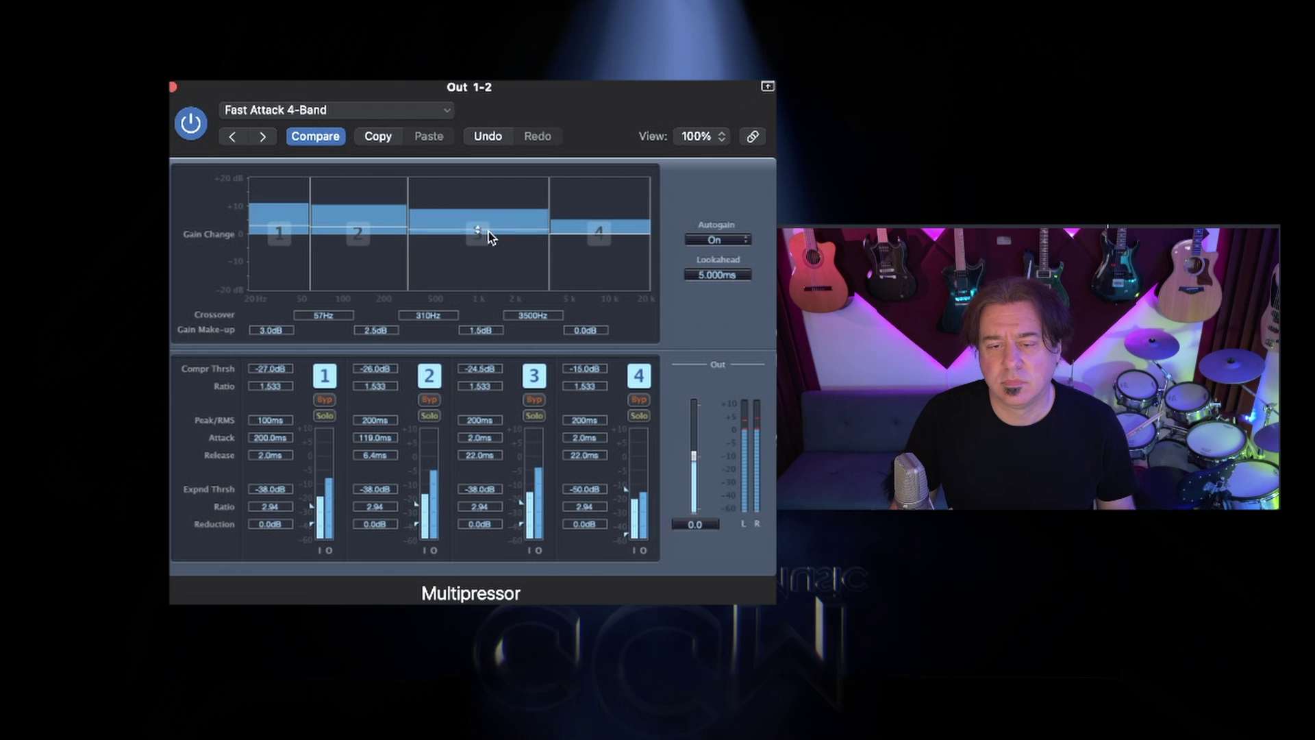
# Raise band 3's gain make-up to 2.5 dB, restart playback and set its upper crossover to 5000 Hz
pyautogui.moveTo(488, 231); pyautogui.dragTo(491, 235)
pyautogui.press('space')
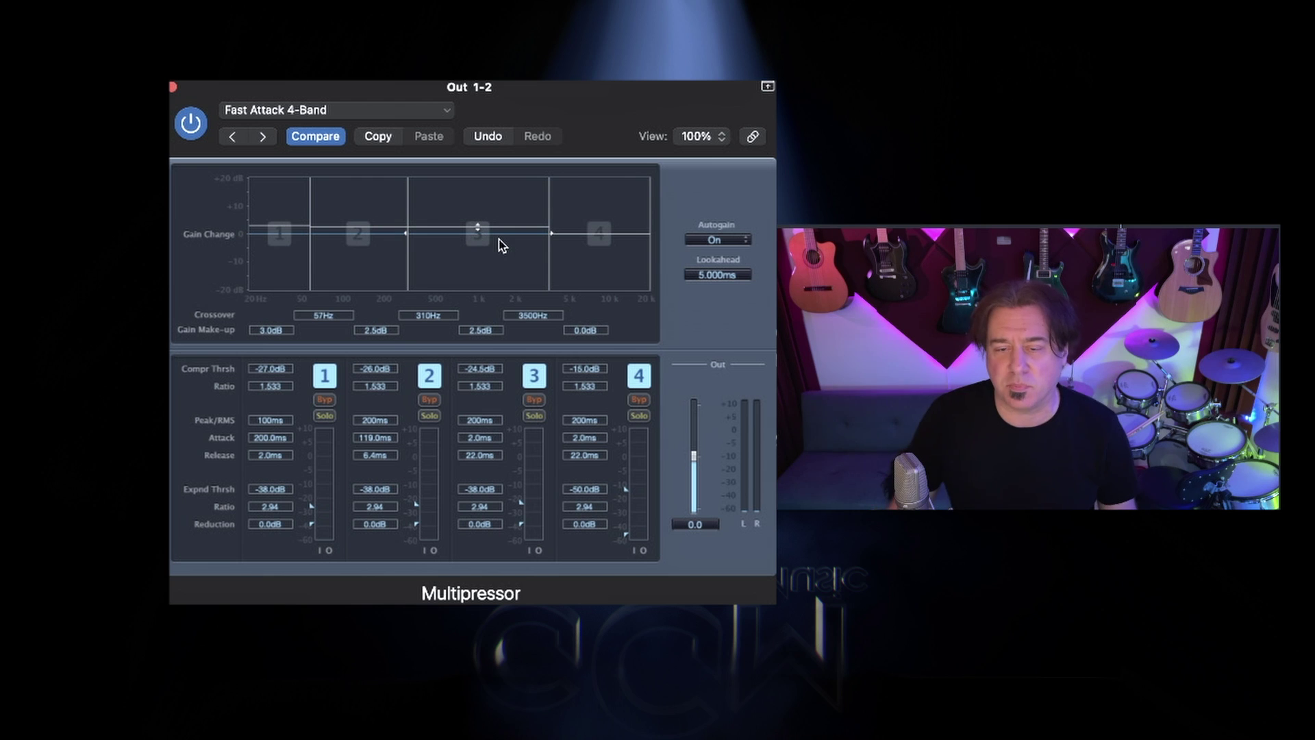
pyautogui.press('space')
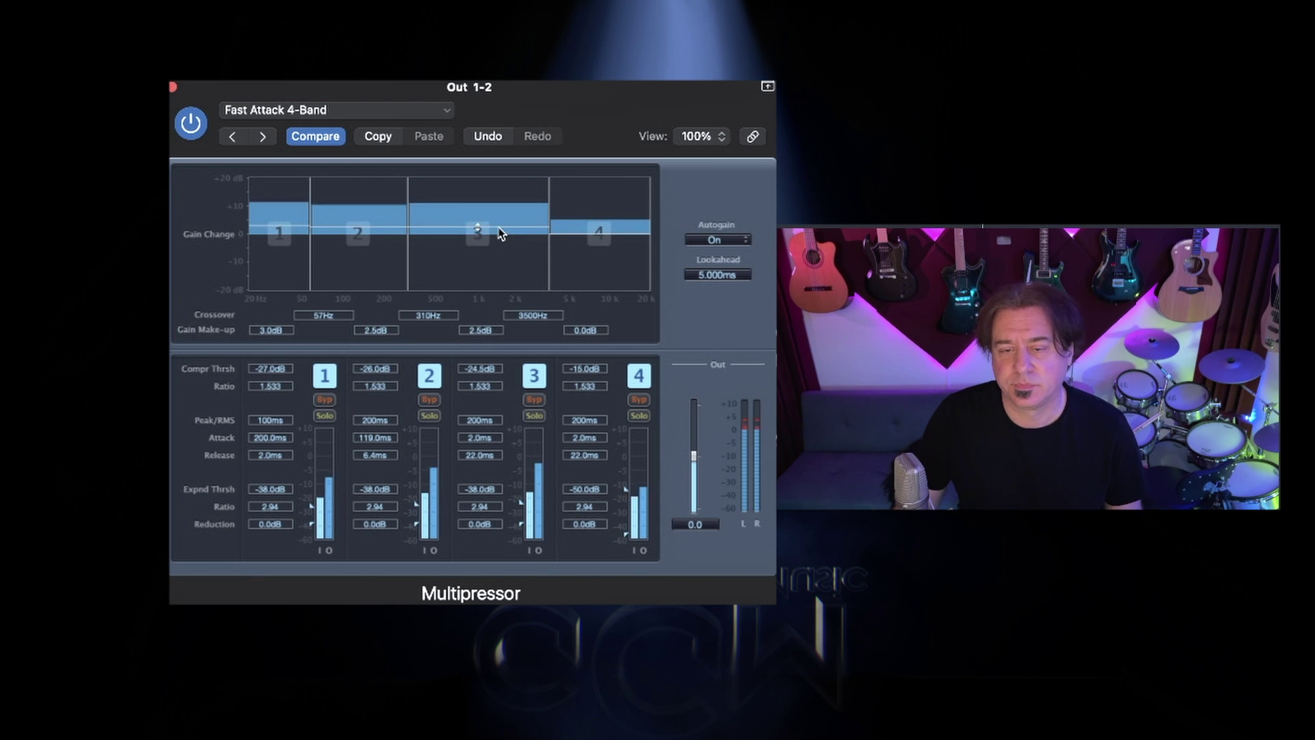
pyautogui.moveTo(548, 252); pyautogui.dragTo(572, 253)
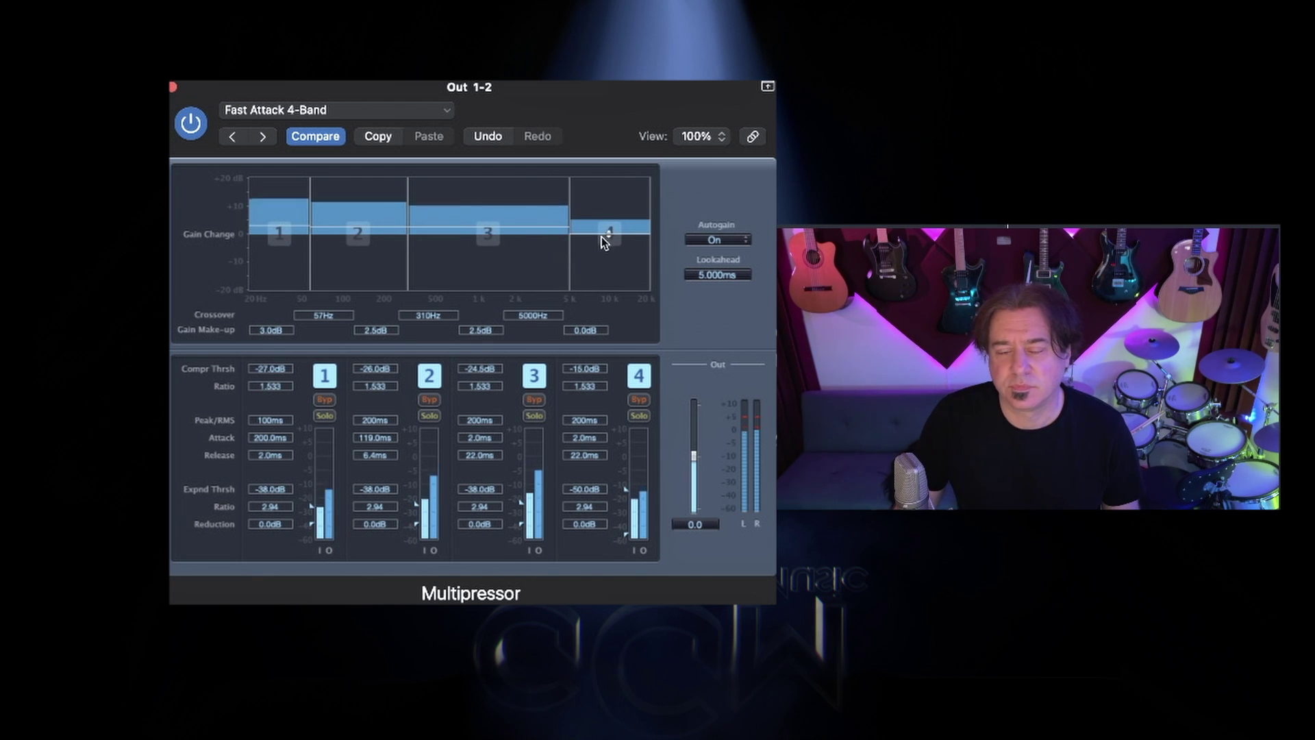
# Solo band 4, set it to 4.5 dB gain make-up, -25 dB compressor threshold and -41 dB expander threshold, and end its solo
pyautogui.click(638, 415)
pyautogui.moveTo(611, 235); pyautogui.dragTo(609, 226)
pyautogui.moveTo(625, 491); pyautogui.dragTo(627, 530)
pyautogui.click(639, 416)
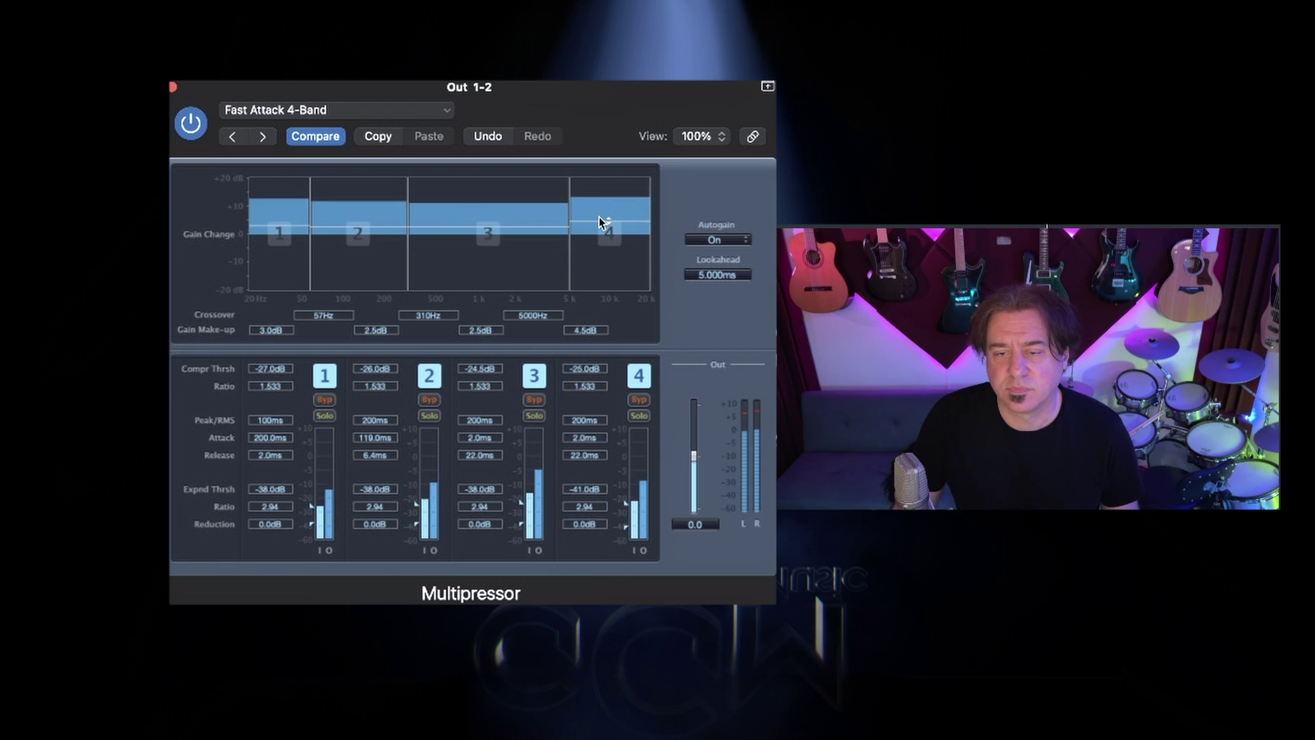
# Lower the gain make-up of band 3 to 1.5 dB and of band 2 to 2 dB
pyautogui.moveTo(599, 217); pyautogui.dragTo(539, 237)
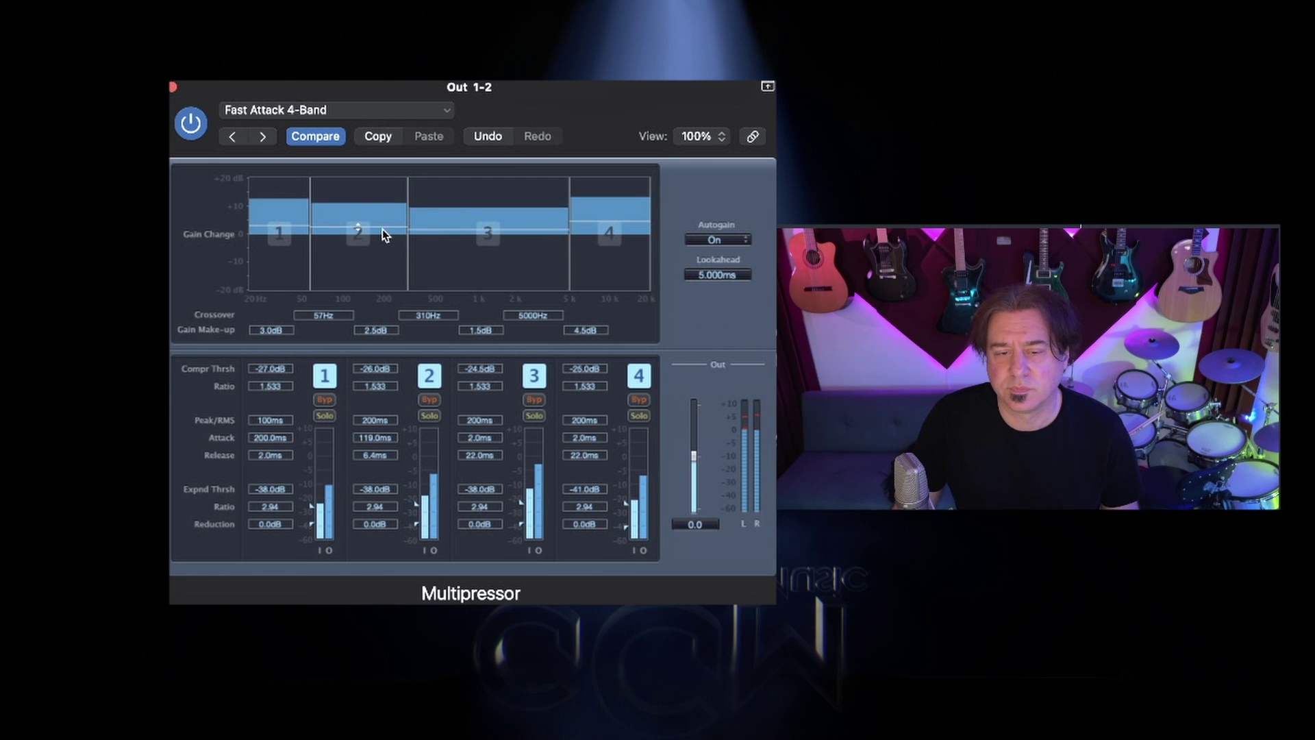
pyautogui.moveTo(382, 229); pyautogui.dragTo(335, 229)
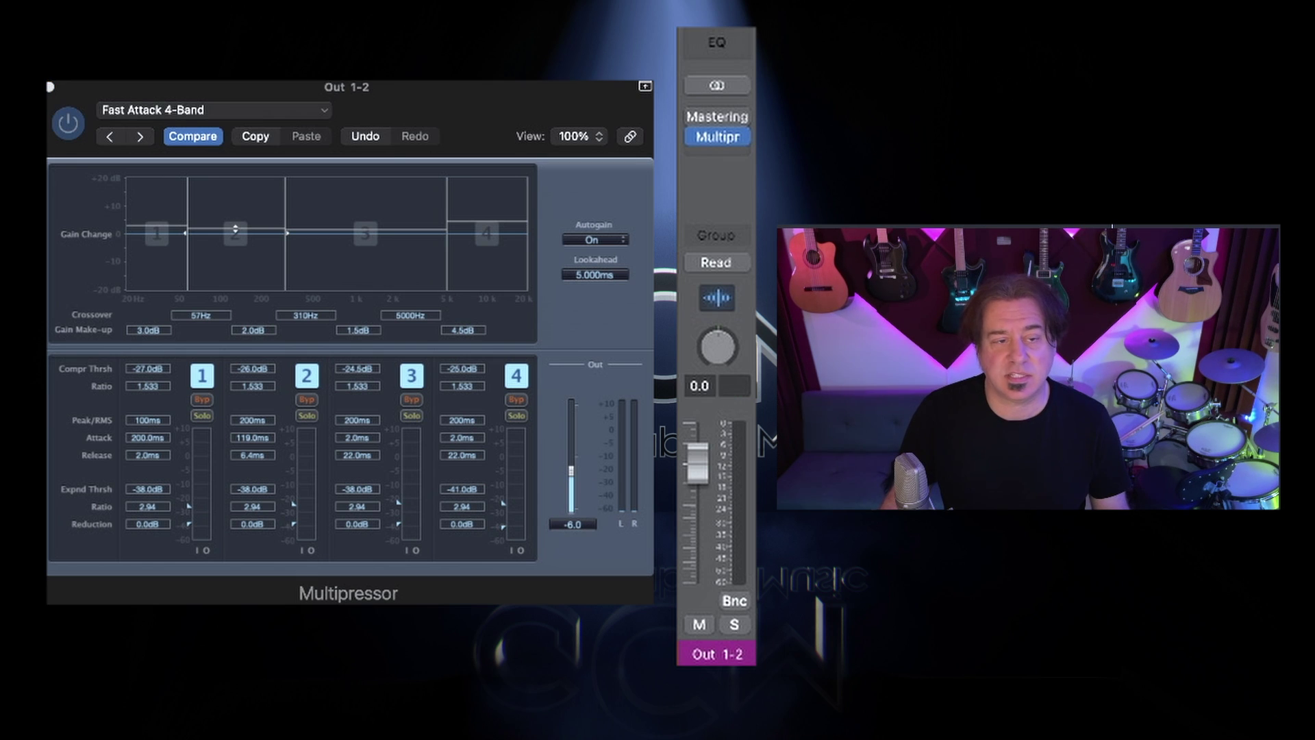
# Check the Out 1-2 peak level during playback, lower the Multipressor output to -7.2 dB, and recheck after resetting the peak readout
pyautogui.press('space')
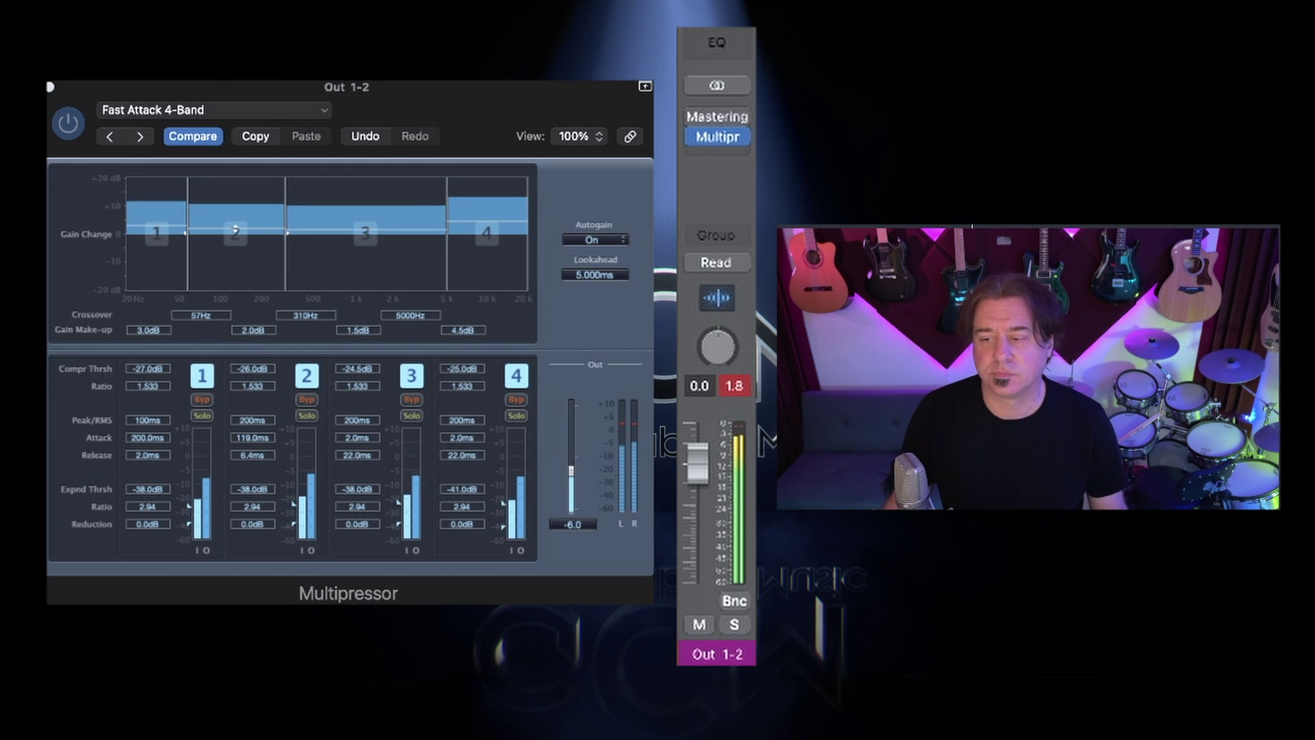
pyautogui.click(740, 388)
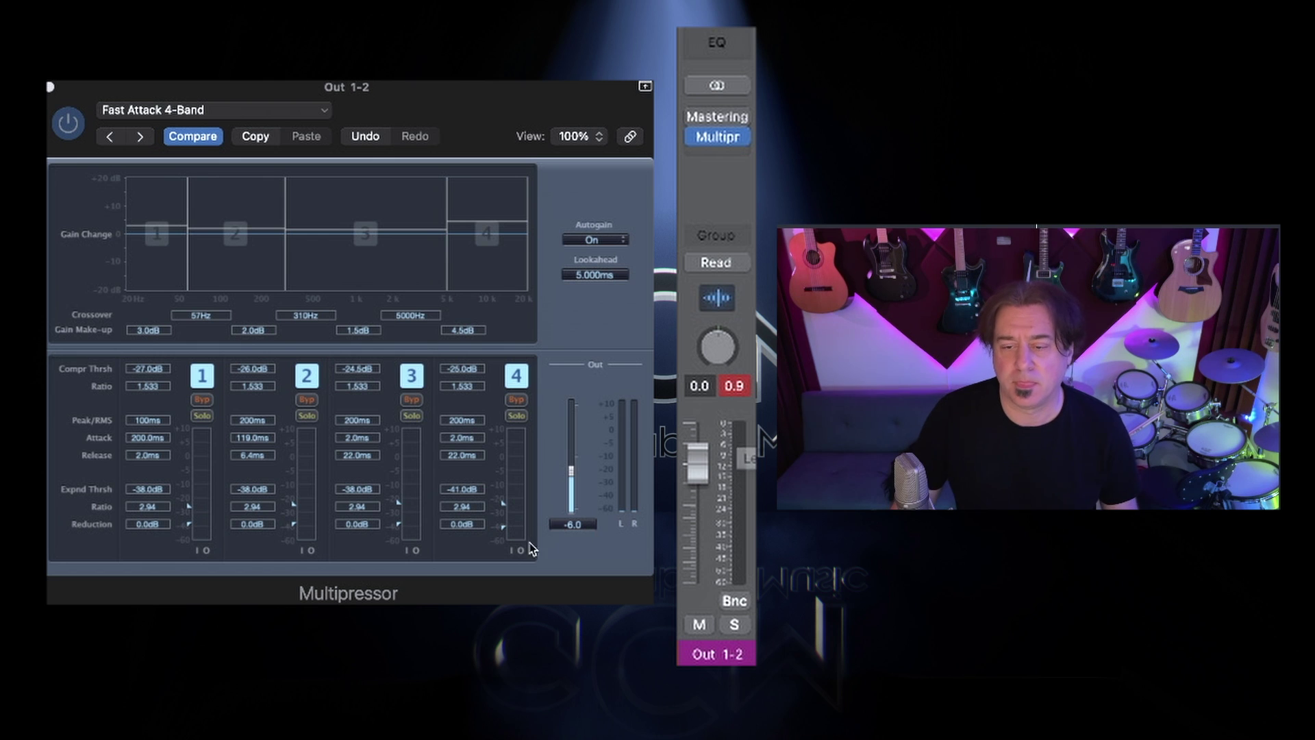
pyautogui.click(573, 474)
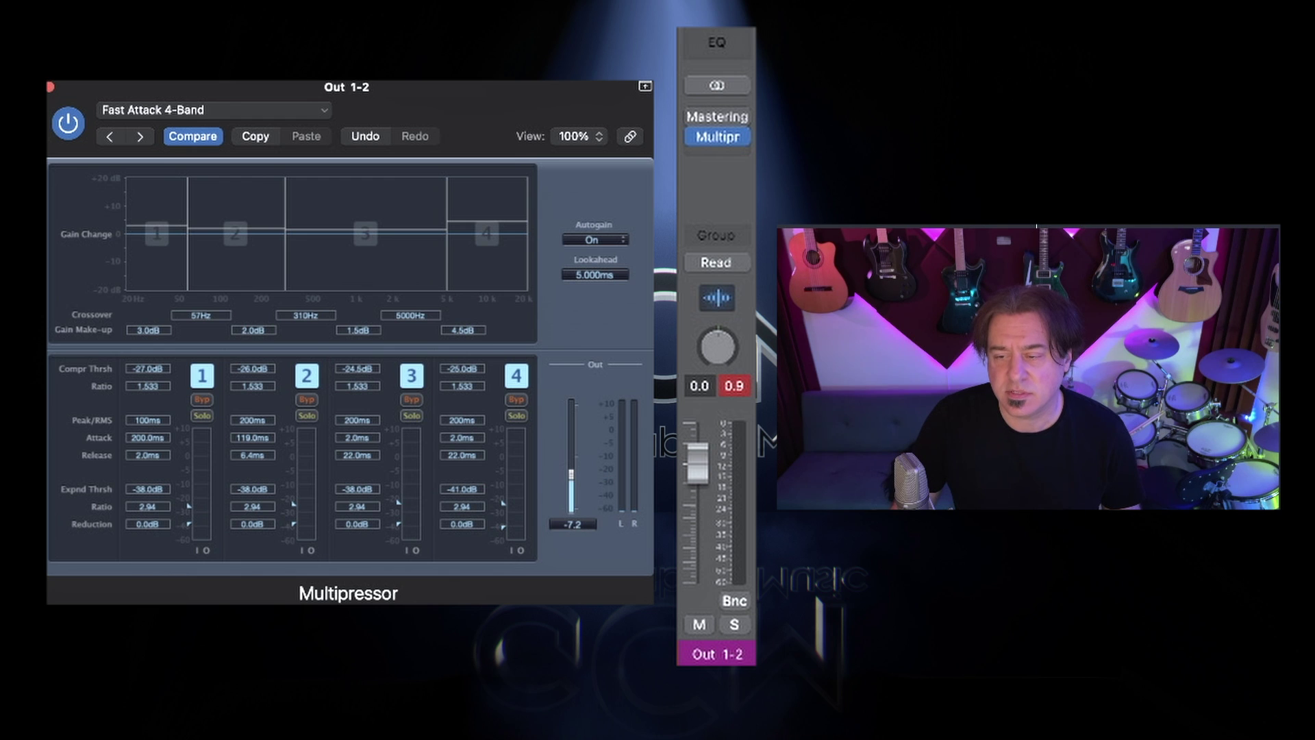
pyautogui.click(715, 383)
pyautogui.press('space')
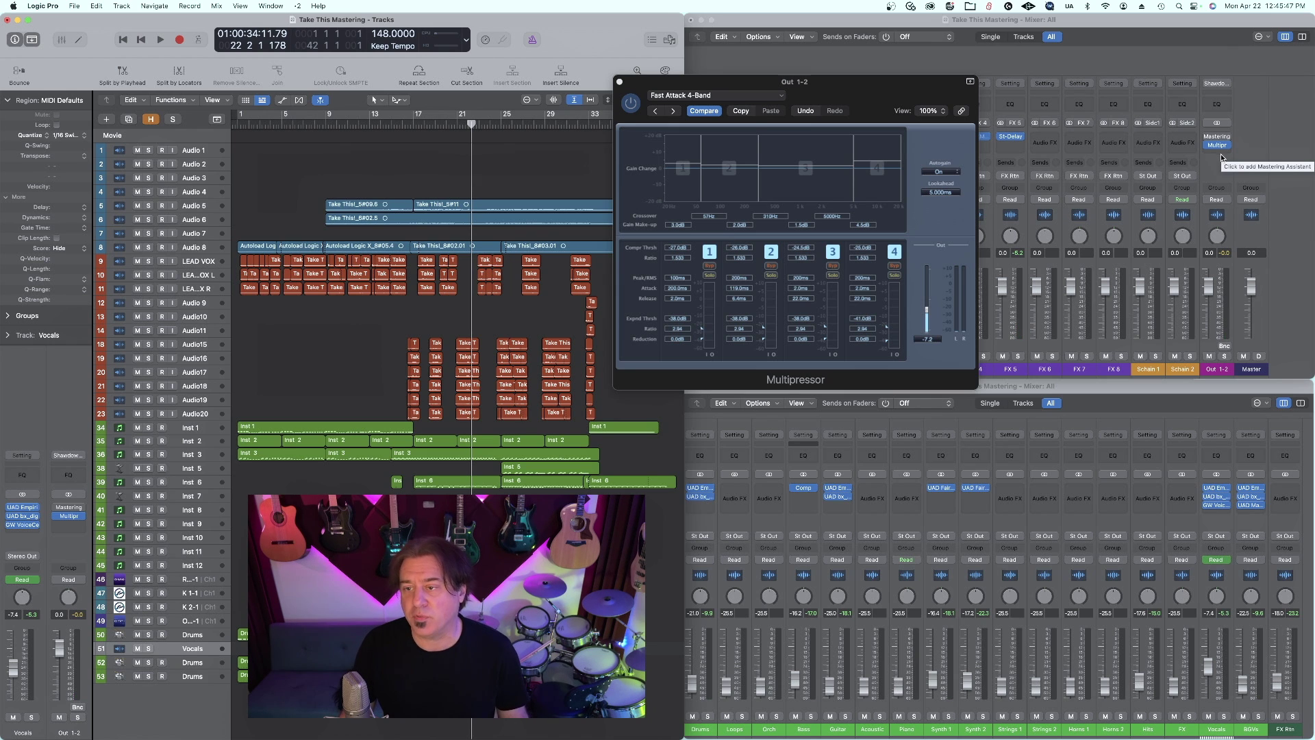
# Insert a stereo Channel EQ after the Multipressor on the Out 1-2 channel
pyautogui.click(1223, 155)
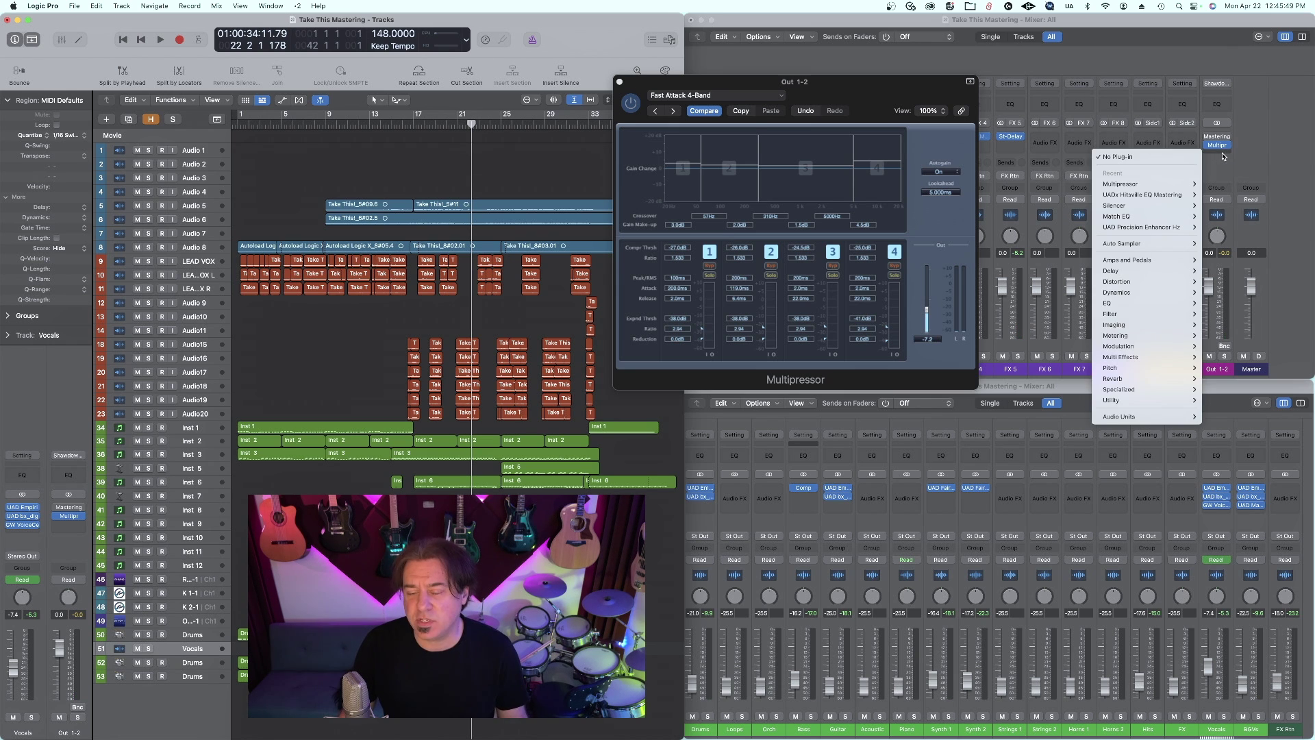
pyautogui.moveTo(1191, 303)
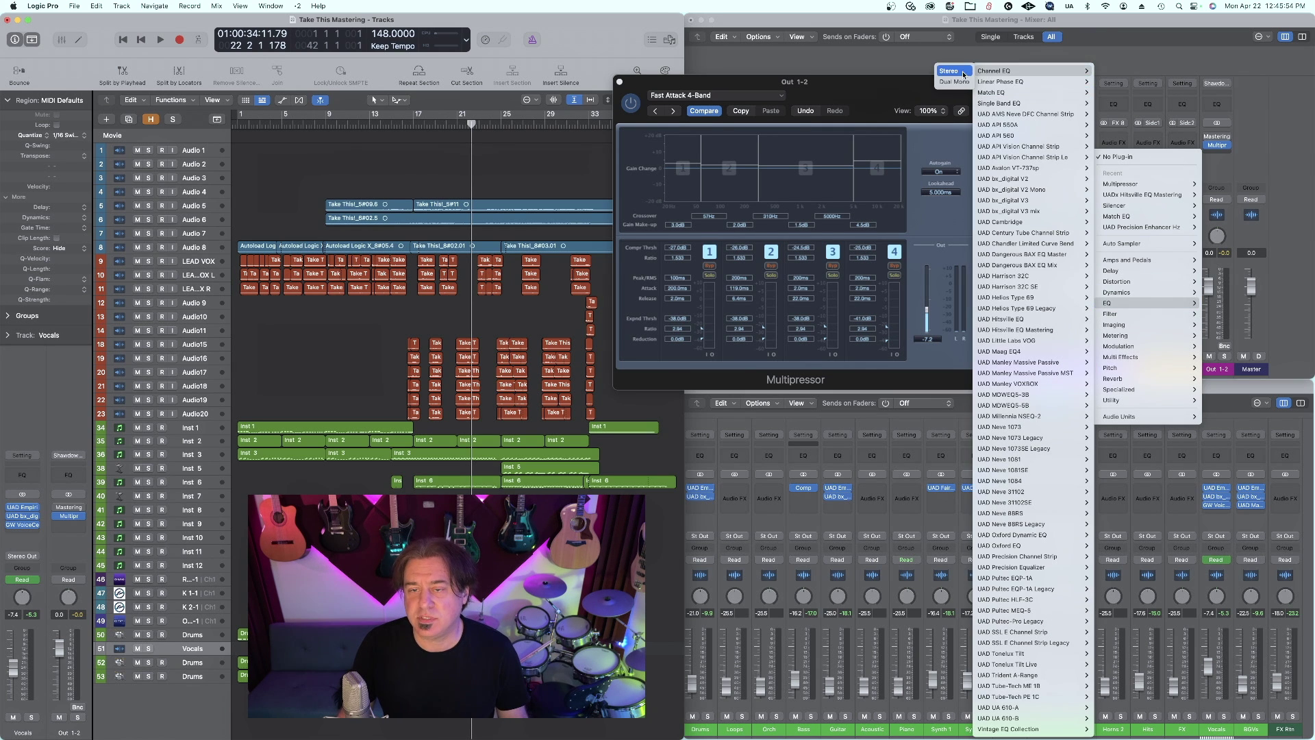
pyautogui.click(1044, 74)
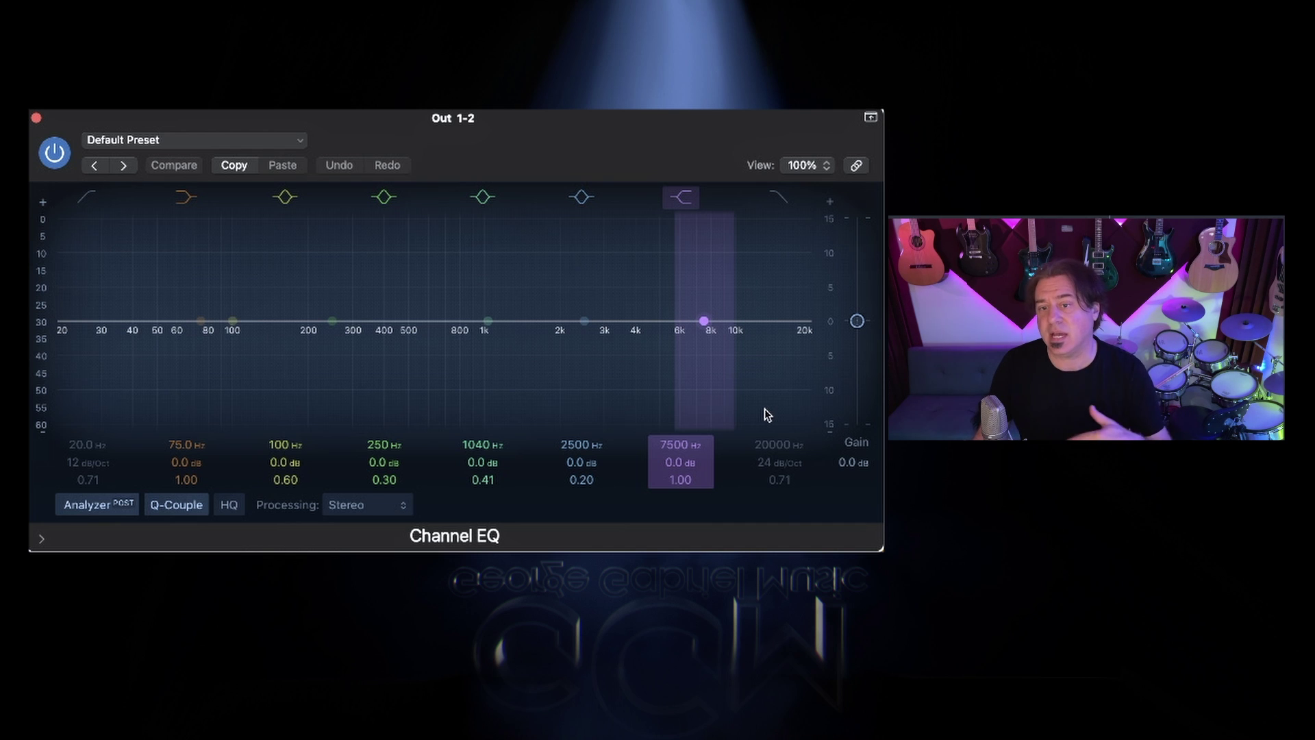
# Boost the 7500 Hz high shelf by 1.2 dB, keep the 75 Hz shelf flat, and set the 100 Hz bell to 65.5 Hz and +1.7 dB
pyautogui.moveTo(673, 462); pyautogui.dragTo(673, 458)
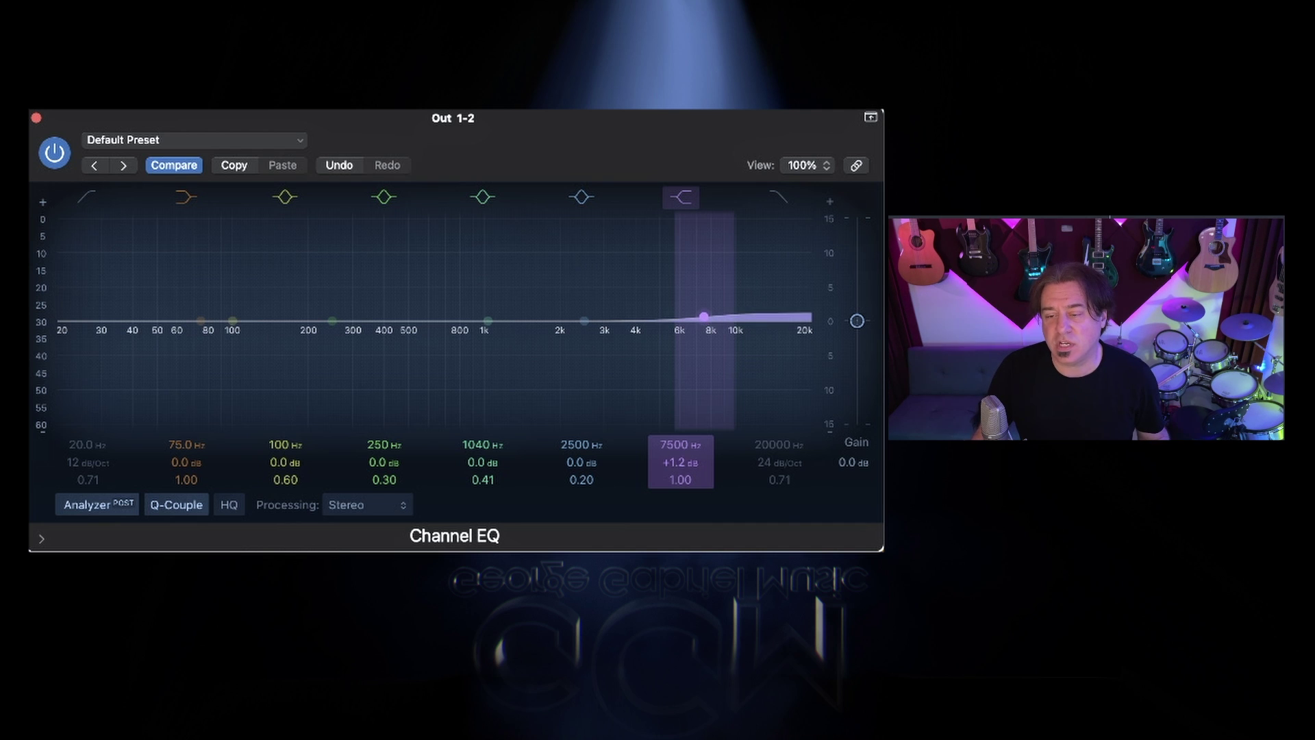
pyautogui.moveTo(186, 462); pyautogui.dragTo(186, 455)
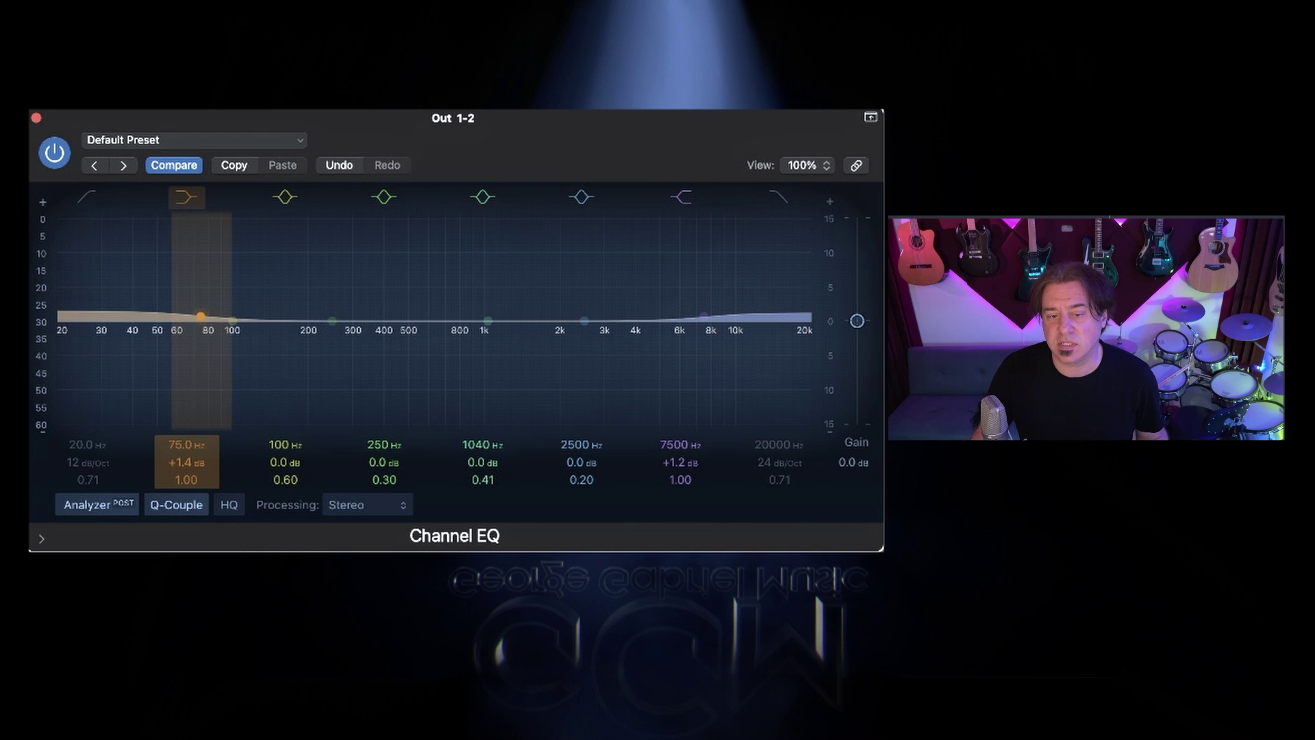
pyautogui.moveTo(187, 462); pyautogui.dragTo(187, 475)
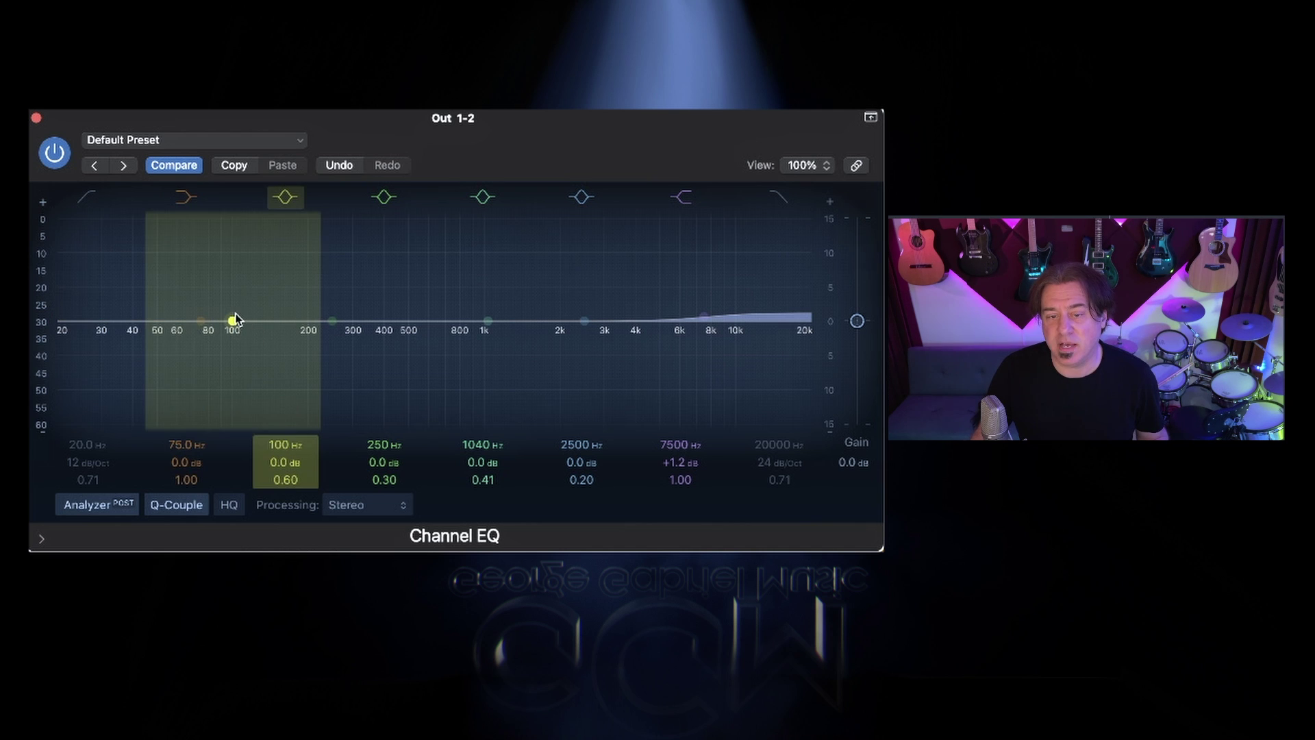
pyautogui.moveTo(286, 444); pyautogui.dragTo(284, 452)
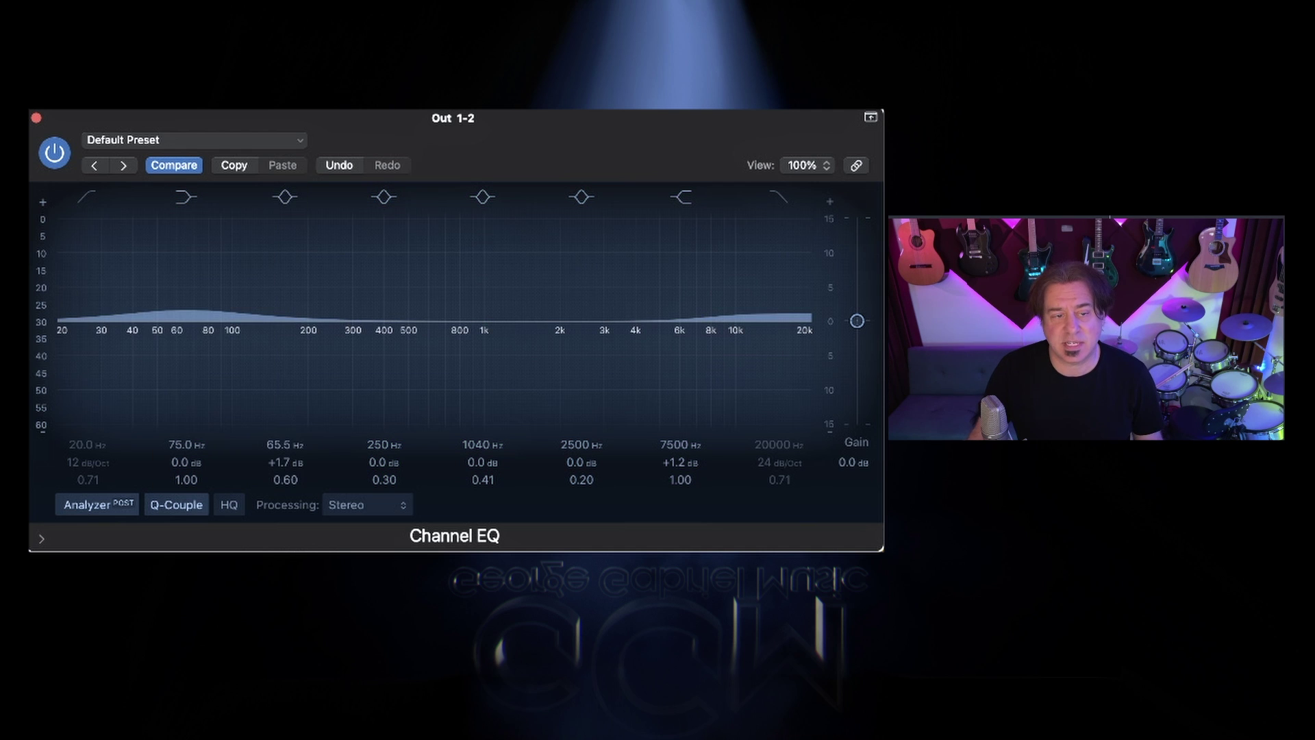
# Play the song, move the high shelf to 8350 Hz, and compare the sound with the EQ bypassed and active
pyautogui.press('space')
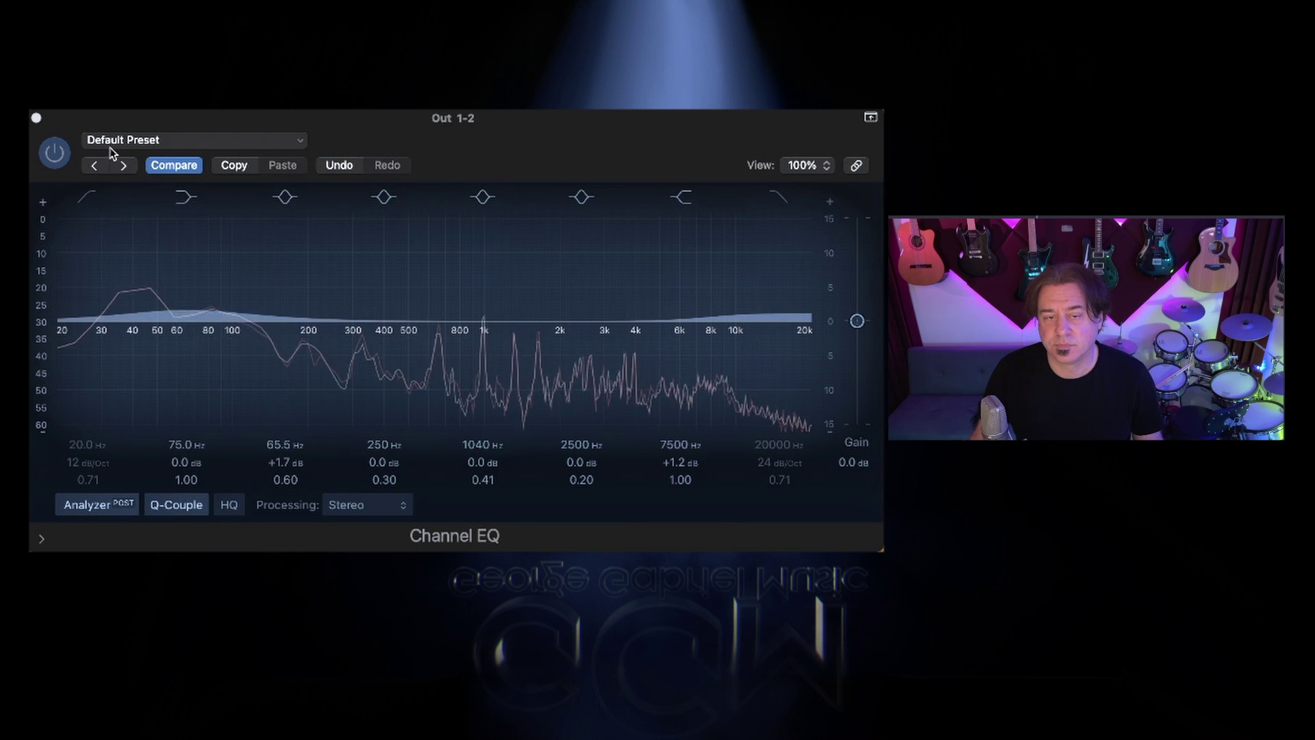
pyautogui.click(54, 153)
pyautogui.click(56, 157)
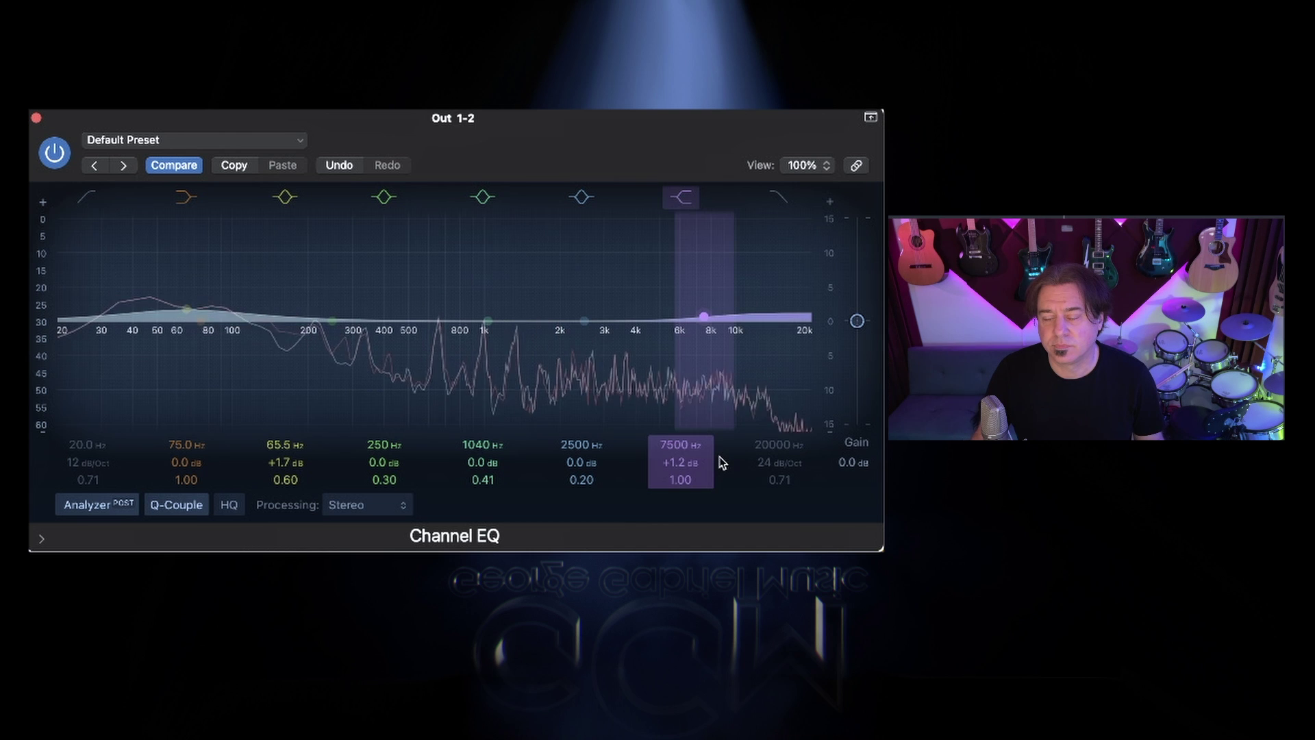
pyautogui.moveTo(706, 316); pyautogui.dragTo(715, 317)
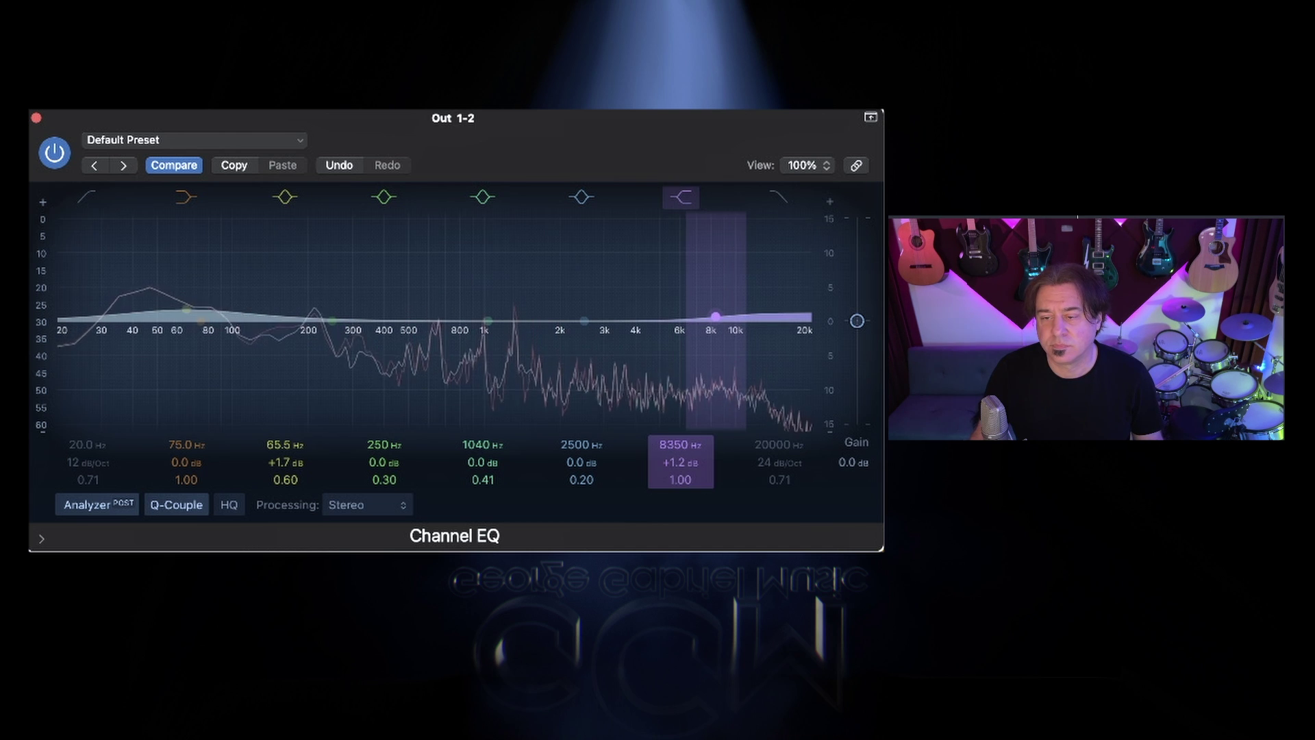
pyautogui.click(55, 153)
pyautogui.click(56, 157)
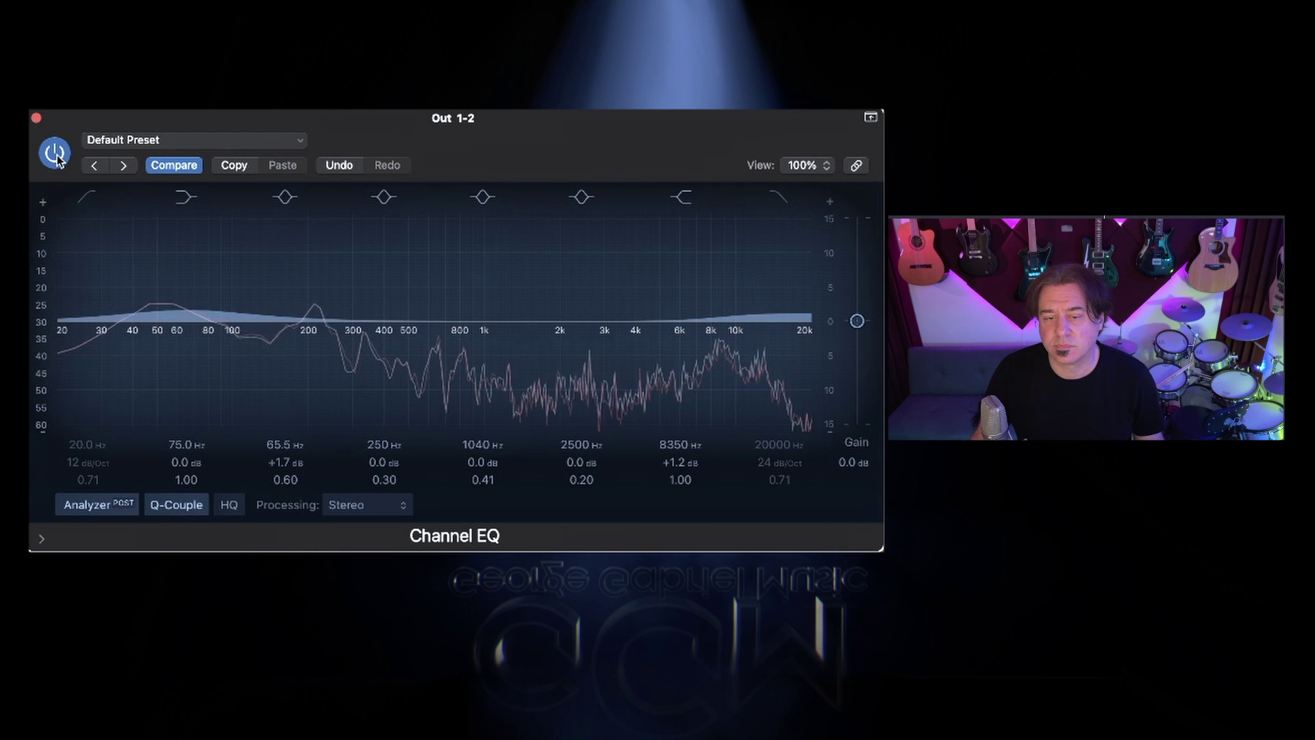
# Set the low bell at 65.5 Hz to +1.9 dB gain and 80 Hz
pyautogui.moveTo(284, 462); pyautogui.dragTo(284, 434)
pyautogui.moveTo(186, 239); pyautogui.dragTo(186, 300)
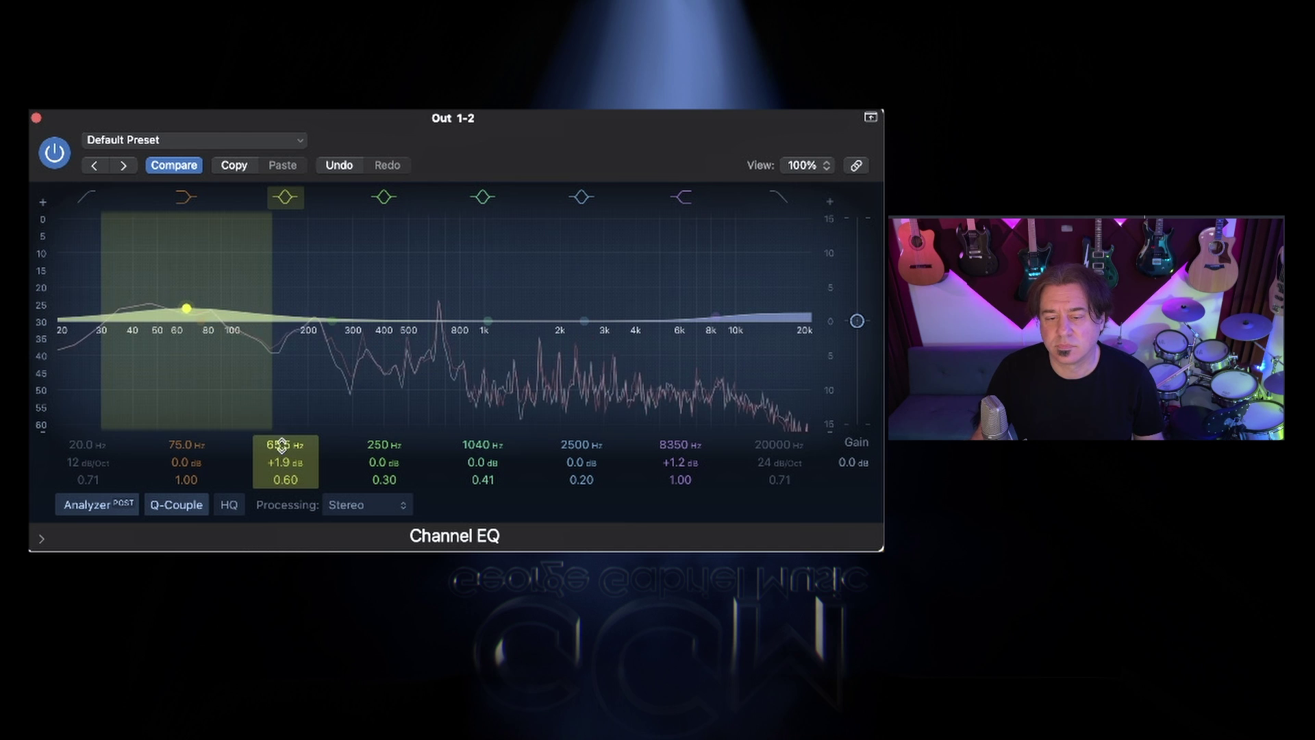
pyautogui.moveTo(282, 445)
pyautogui.mouseDown()
pyautogui.moveTo(281, 414)
pyautogui.moveTo(281, 452)
pyautogui.mouseUp()
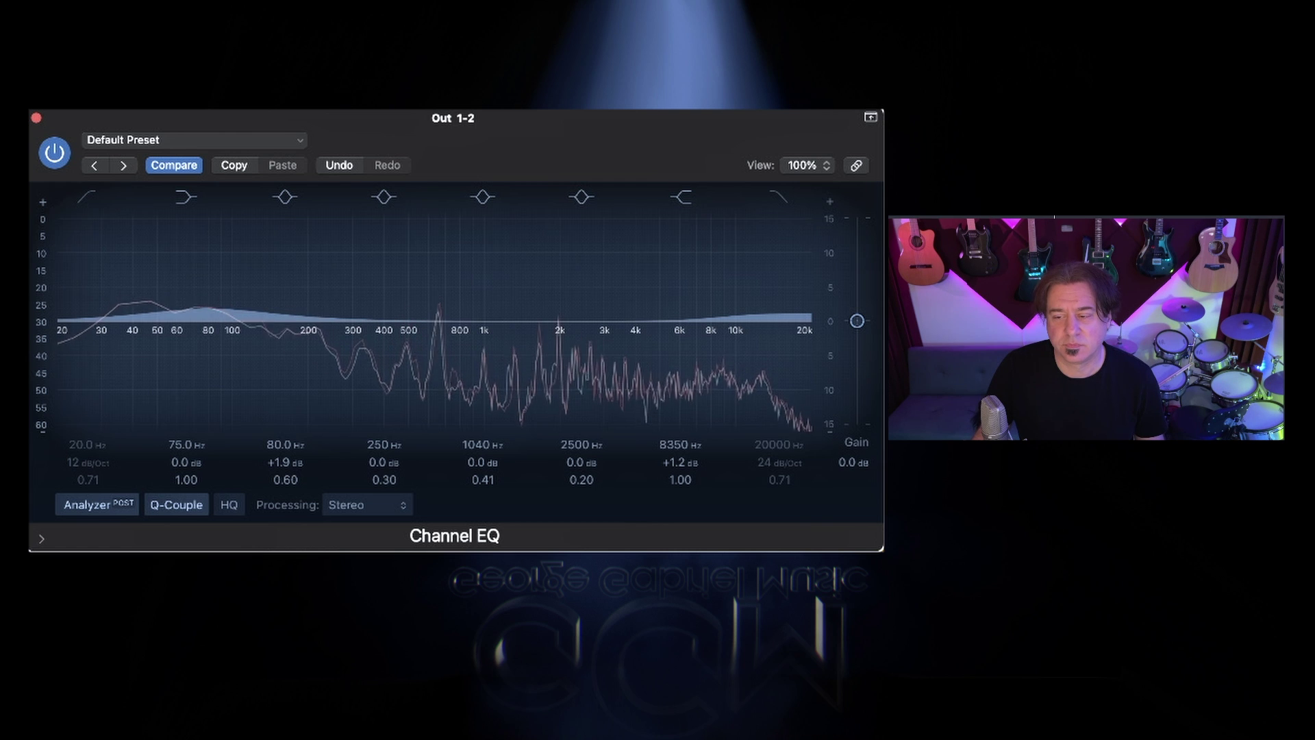
# Compare the master with the Channel EQ bypassed and active
pyautogui.click(59, 157)
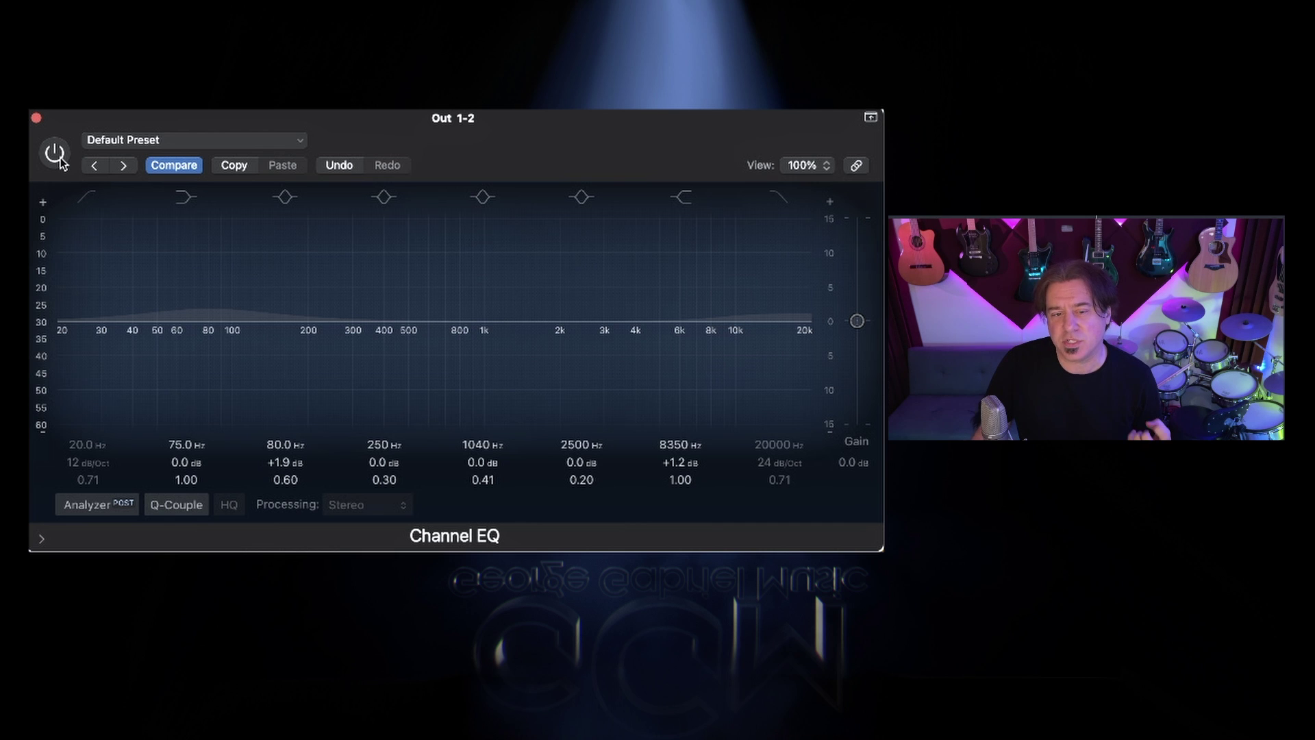
pyautogui.click(59, 158)
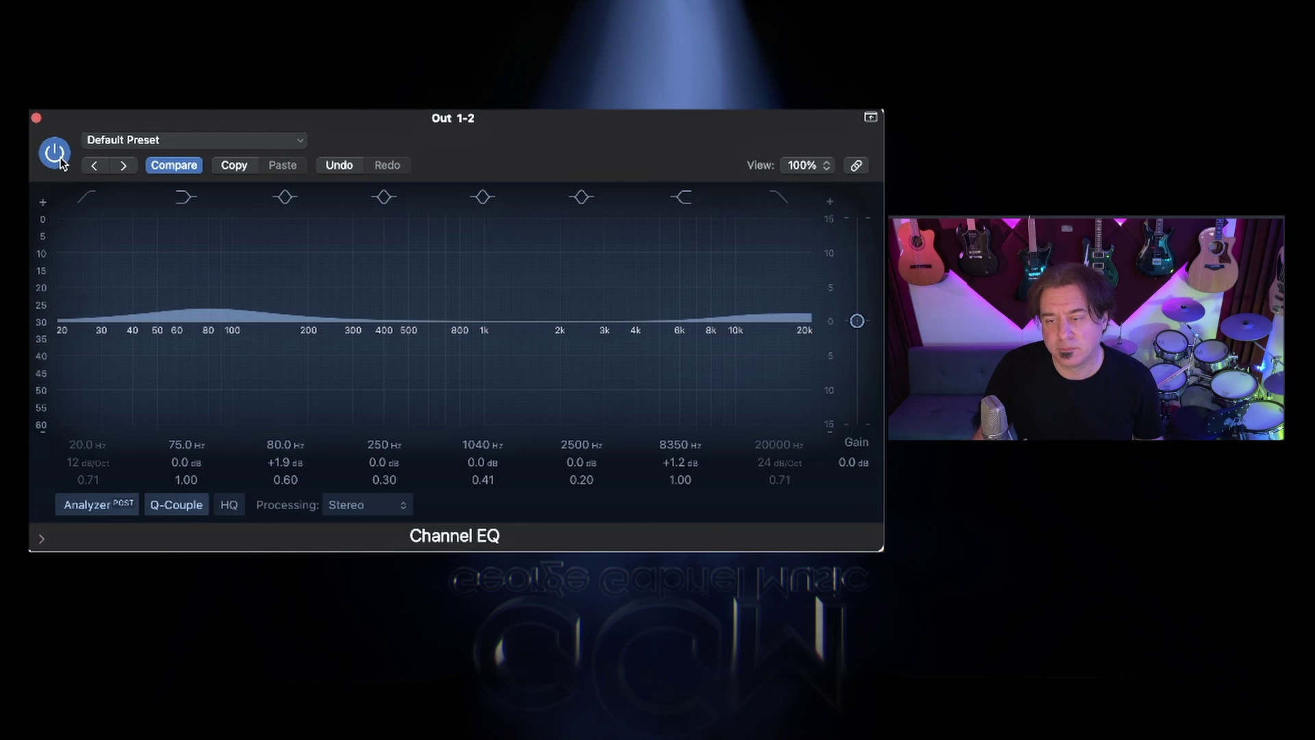
pyautogui.click(59, 158)
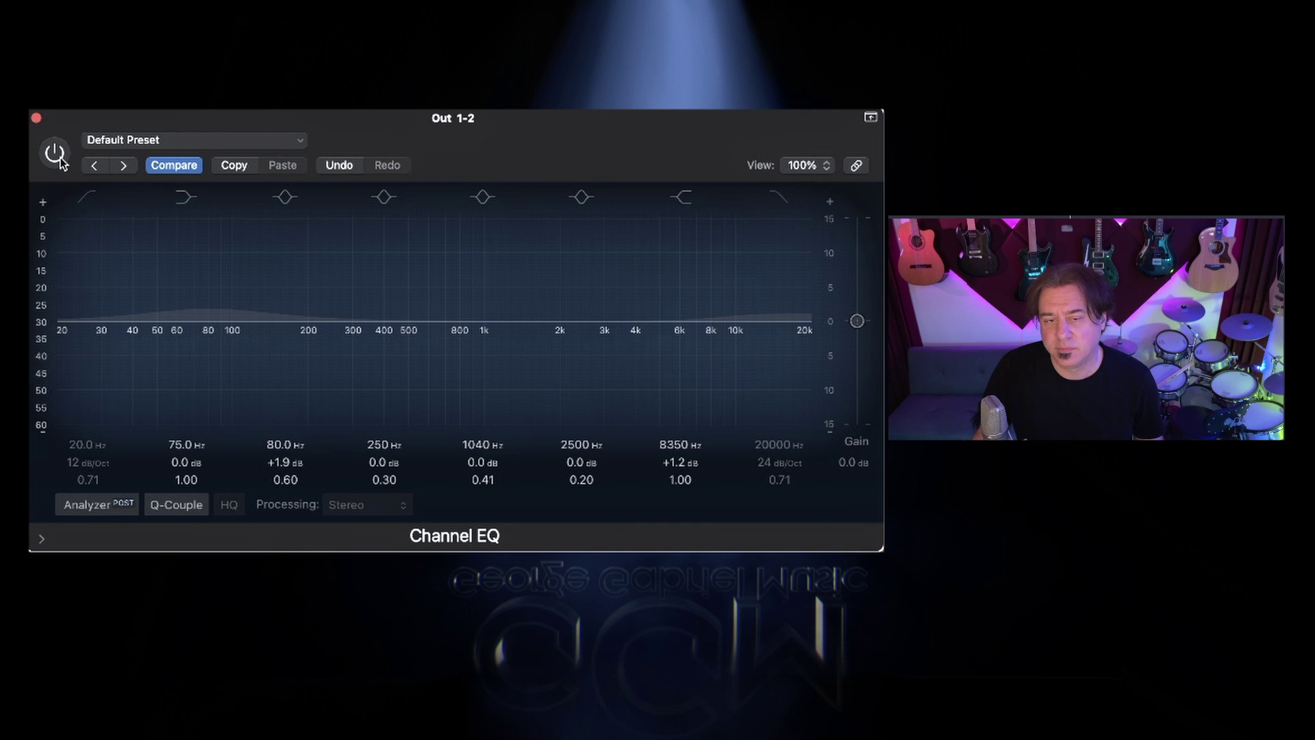
pyautogui.click(59, 157)
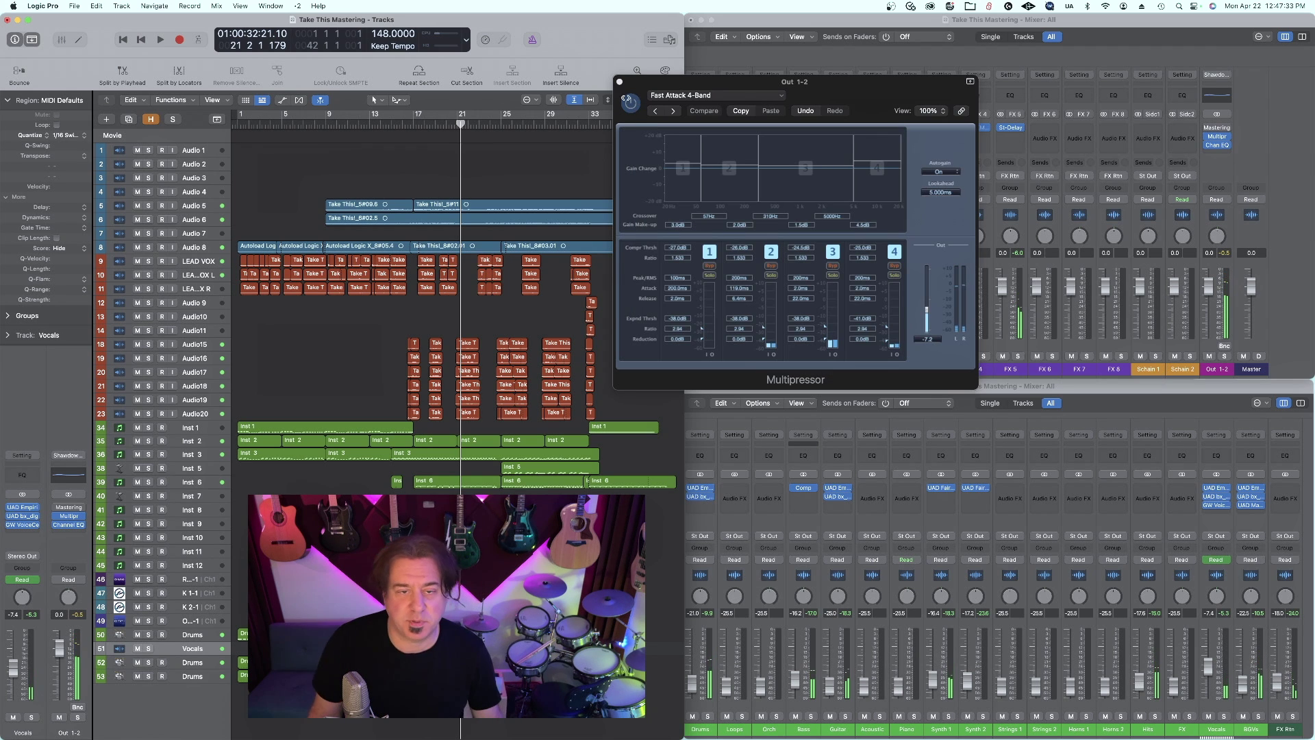
# Close the Multipressor window and insert a stereo Adaptive Limiter after the Channel EQ on the Out 1-2 channel
pyautogui.click(619, 83)
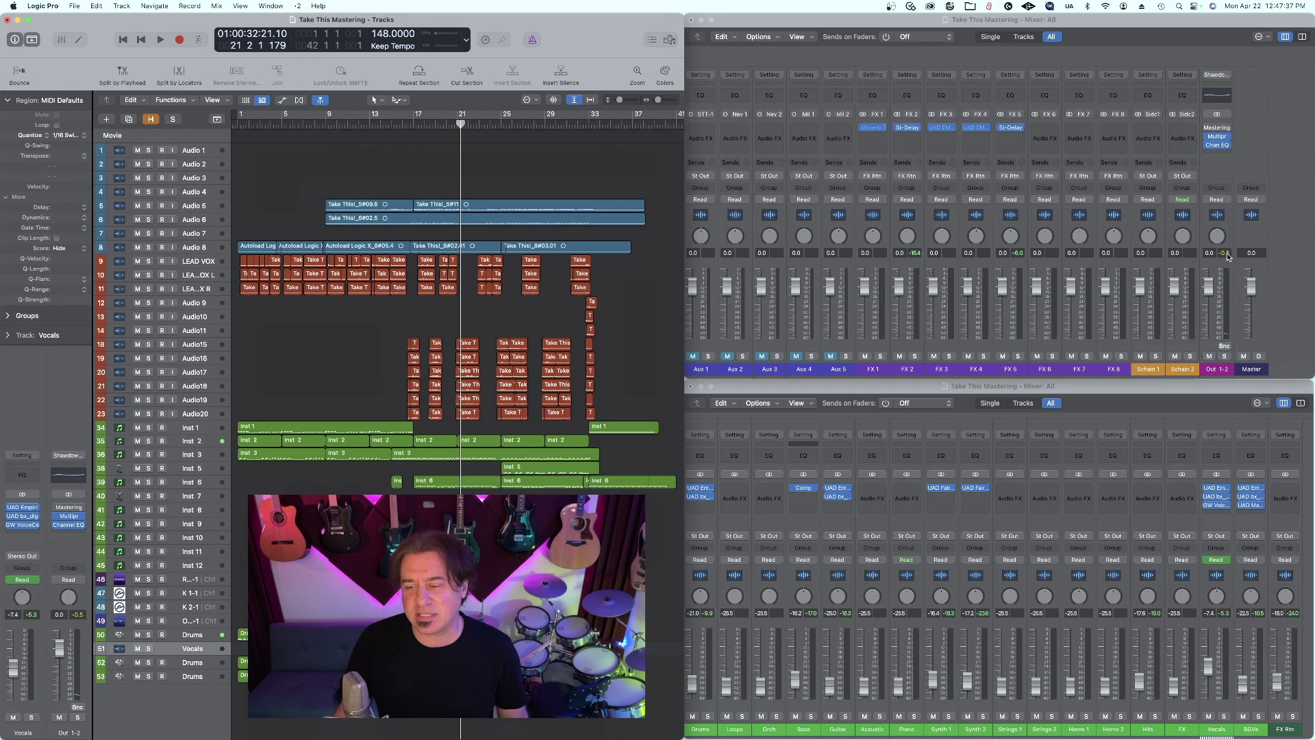
pyautogui.click(1224, 156)
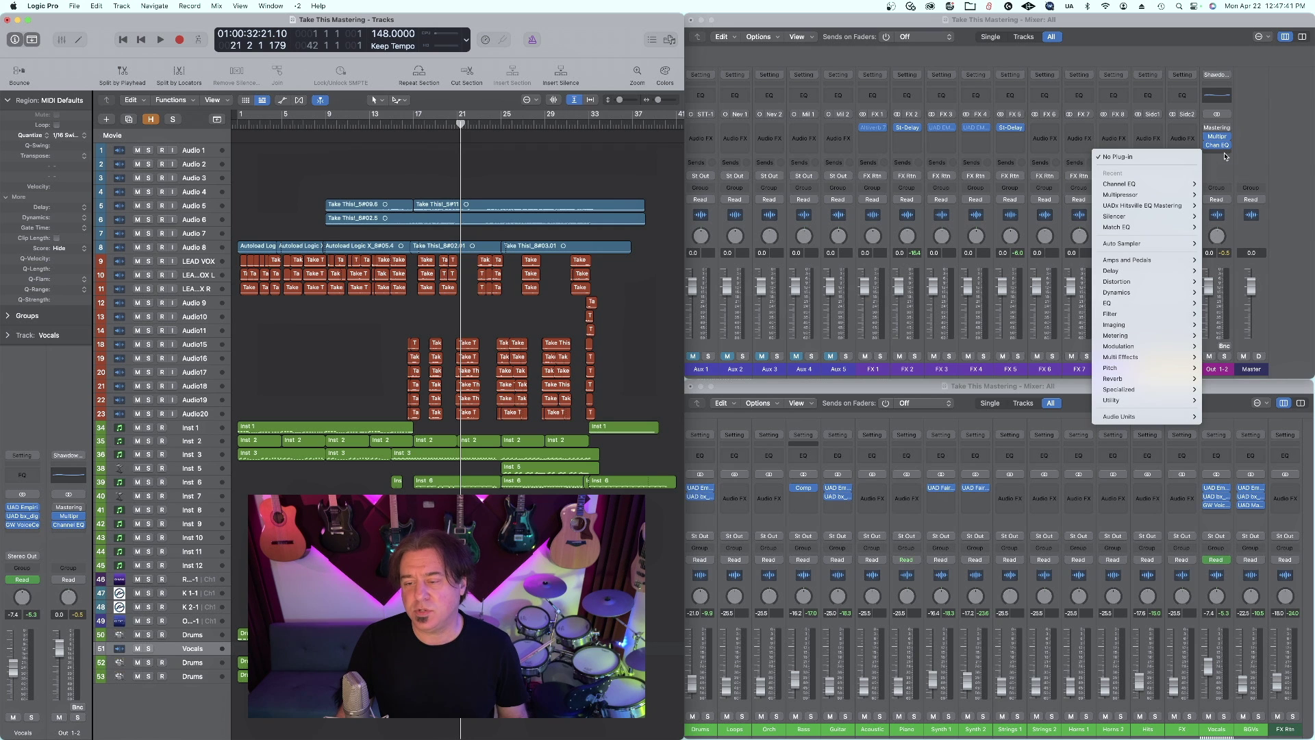
pyautogui.moveTo(1189, 282)
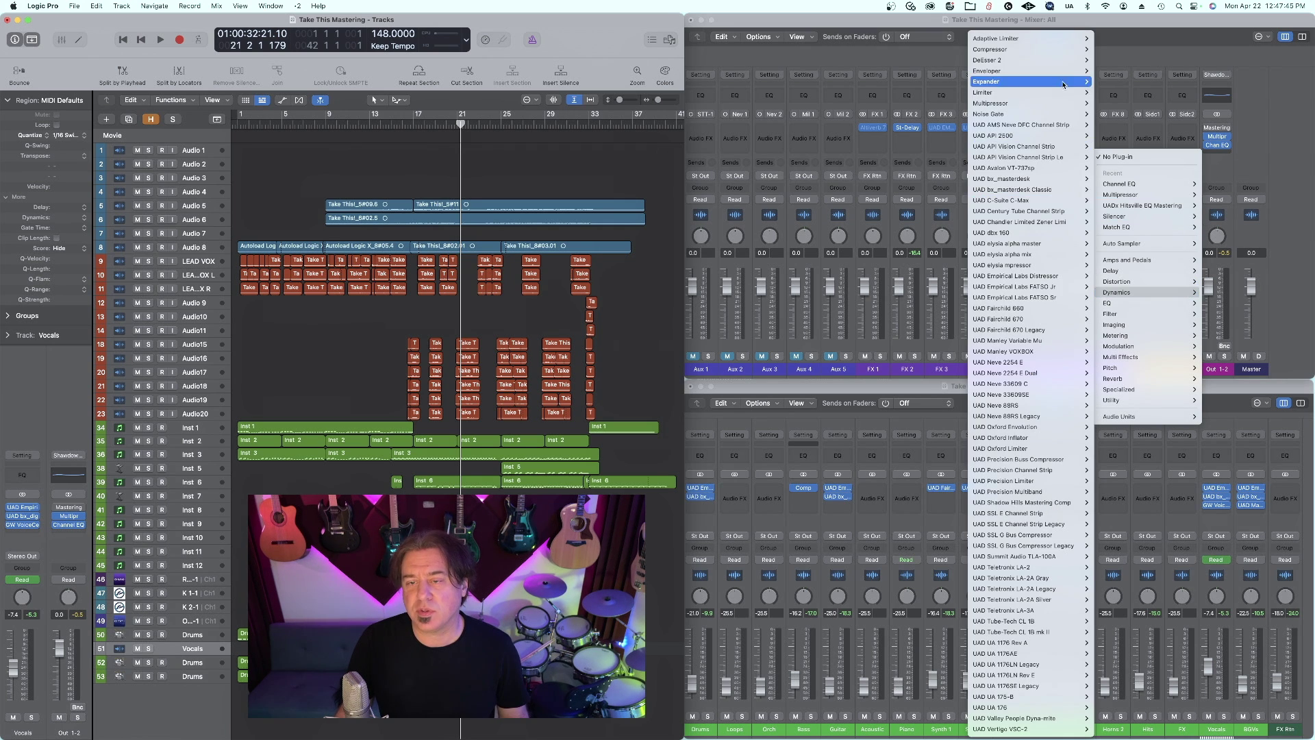
pyautogui.moveTo(1067, 39)
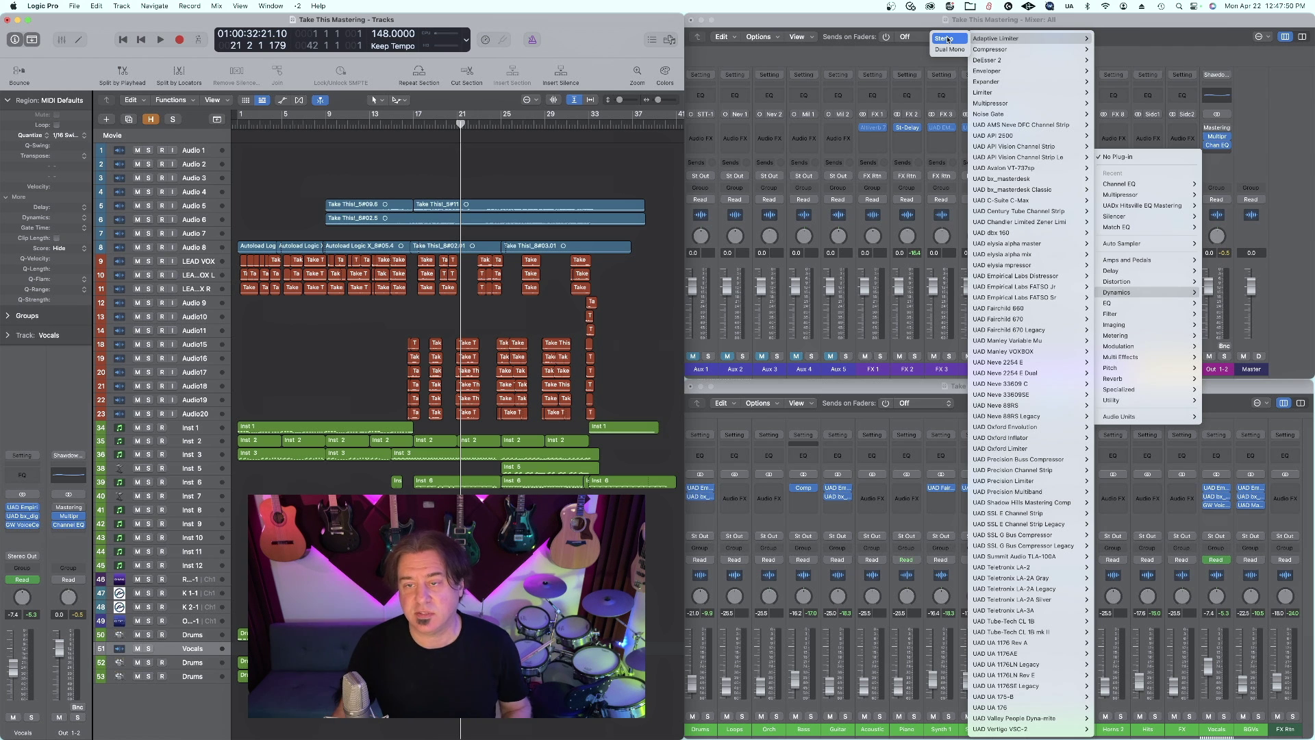
pyautogui.click(948, 40)
pyautogui.moveTo(608, 147); pyautogui.dragTo(899, 151)
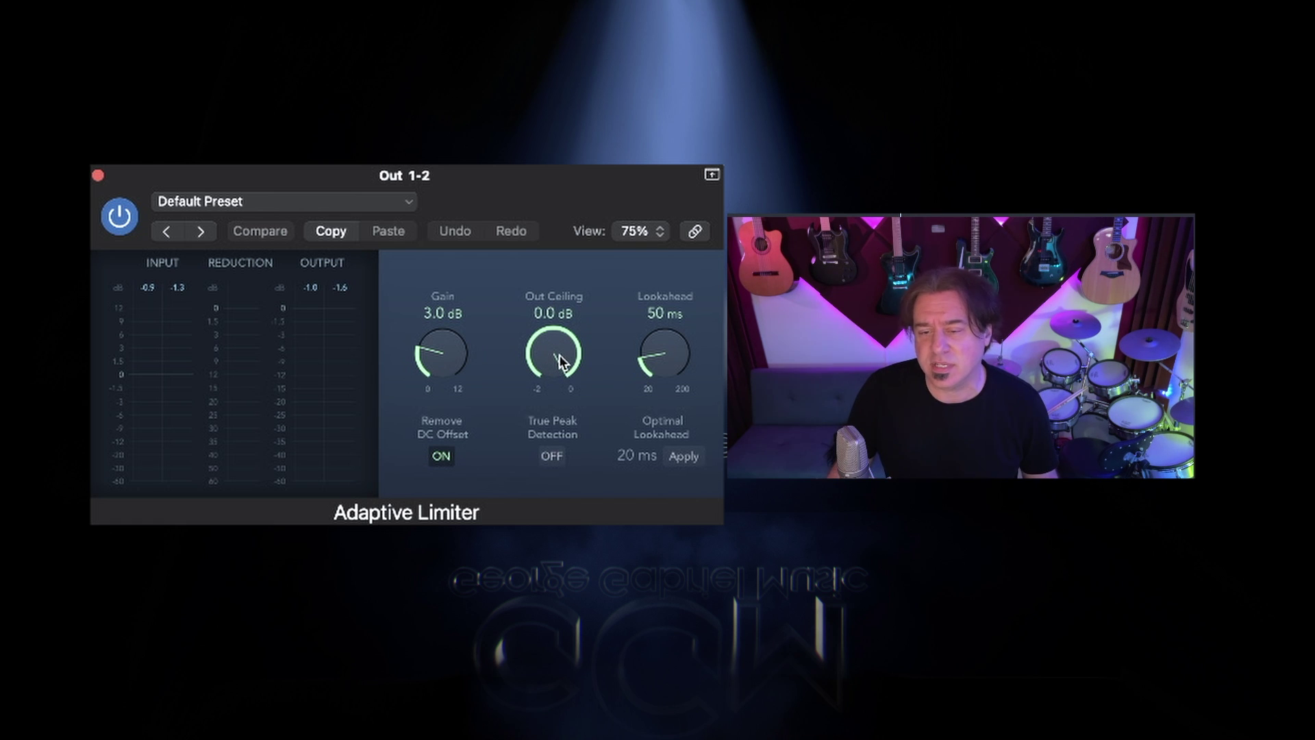
# Set the limiter's Out Ceiling to -0.1 dB, apply the optimal 20 ms lookahead, and play the song through it
pyautogui.scroll(-1, 560, 361)
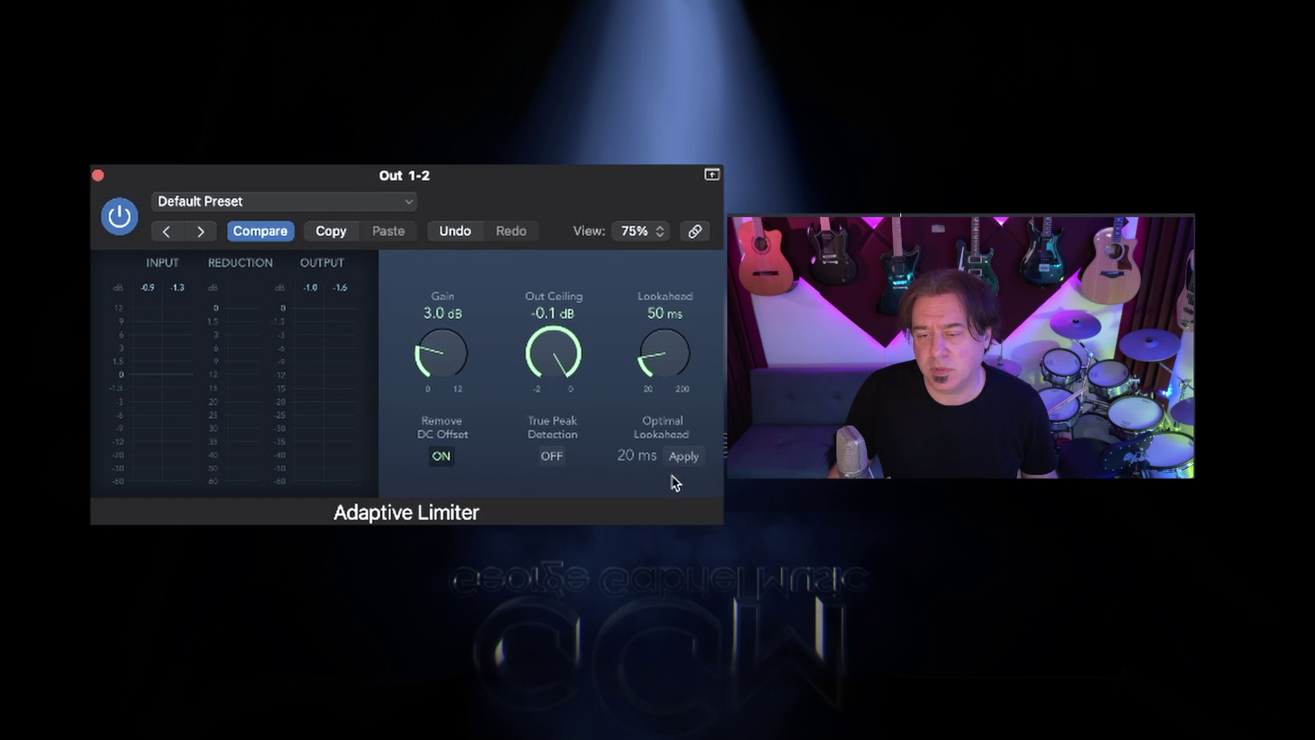
pyautogui.click(687, 458)
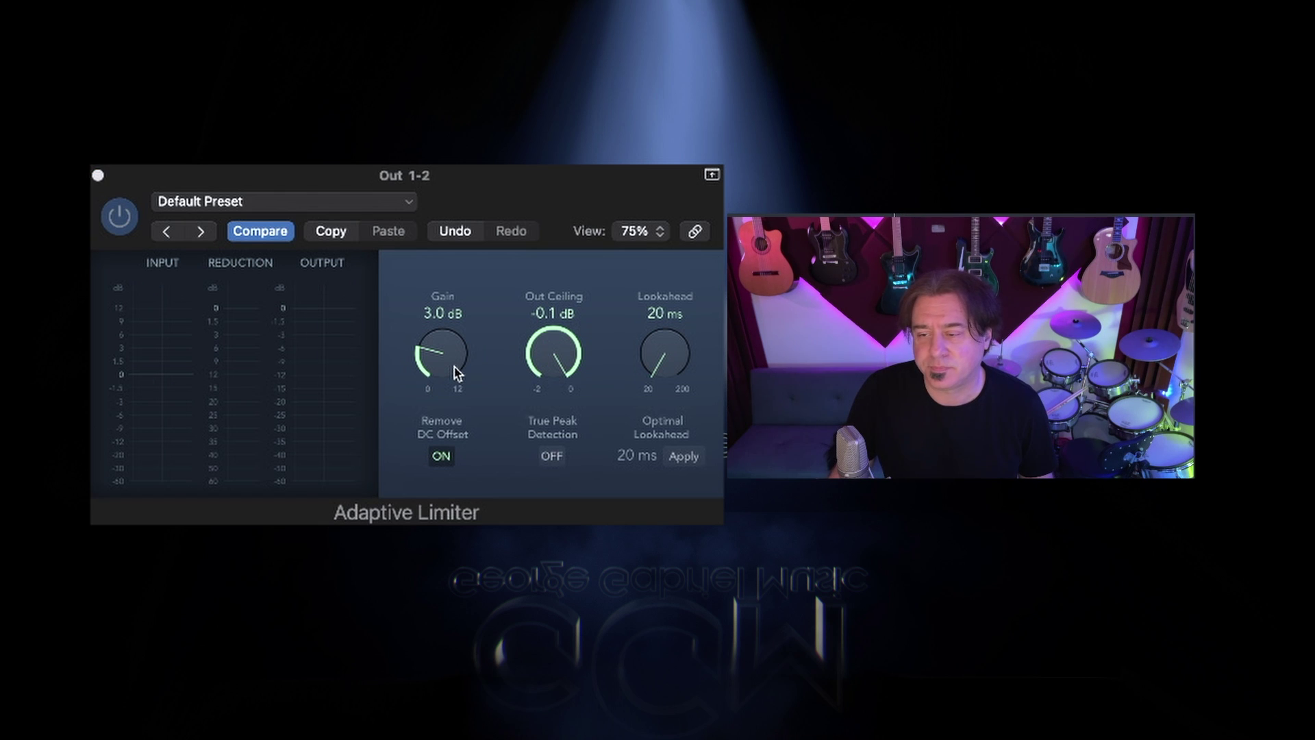
pyautogui.press('space')
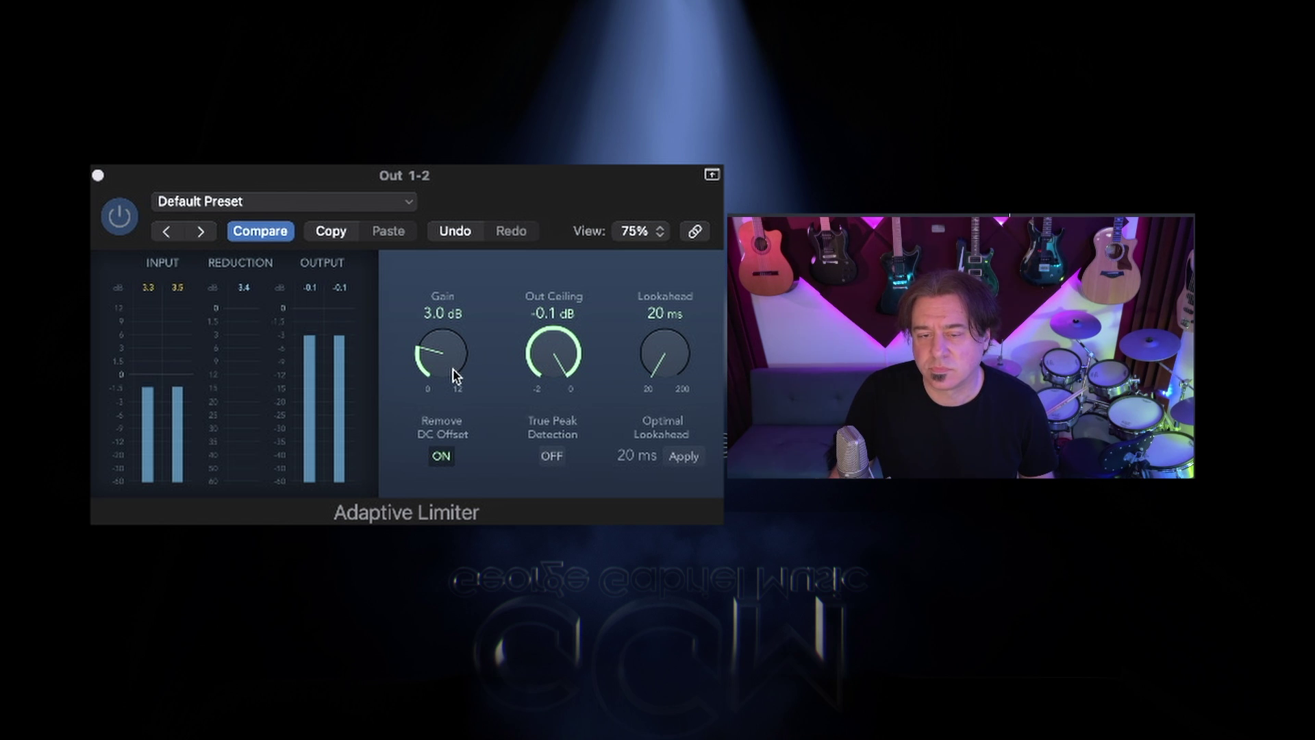
pyautogui.press('space')
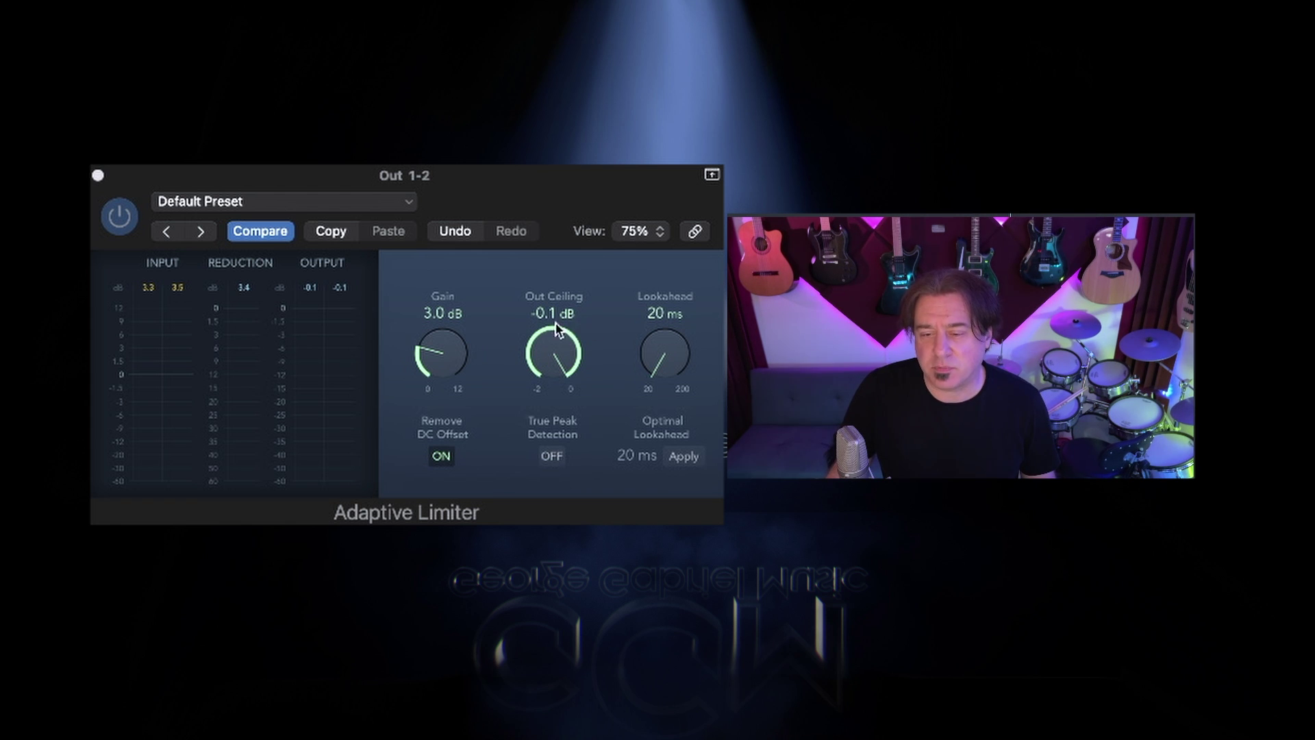
pyautogui.press('space')
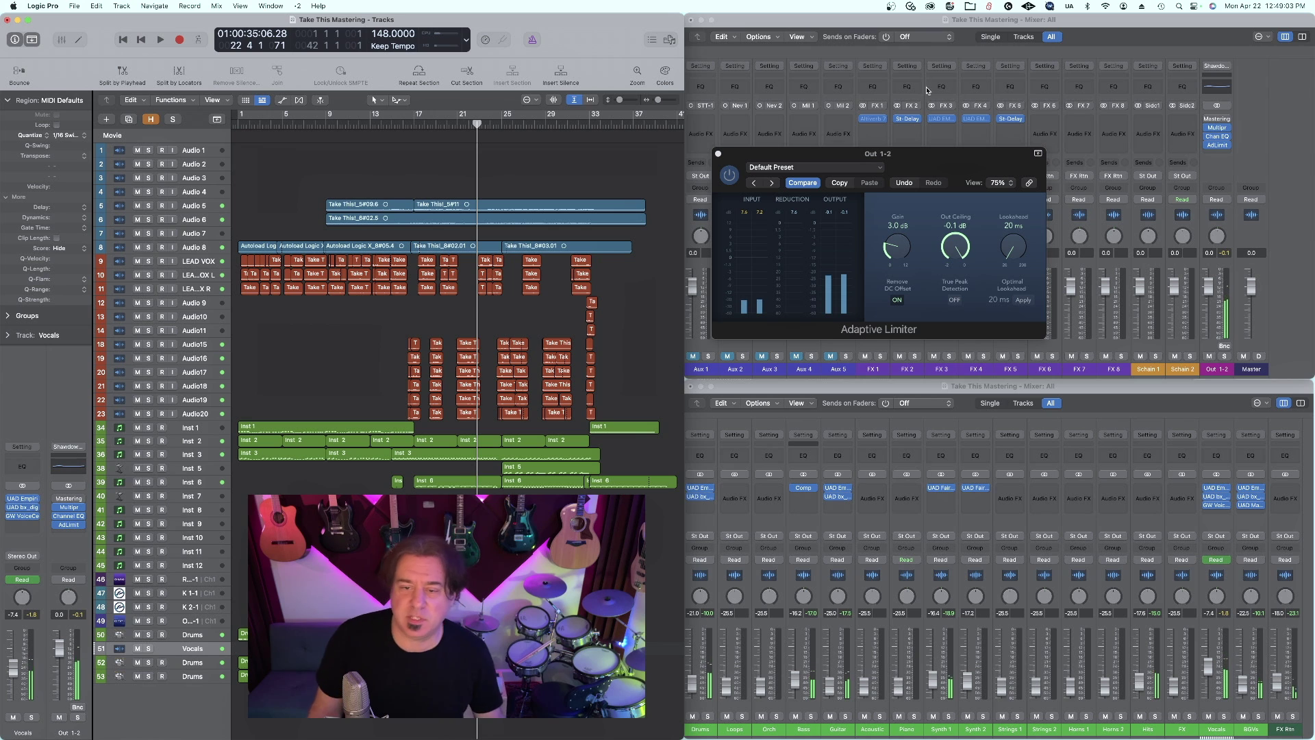
# Close the limiter window, insert a MultiMeter after it on Out 1-2, and set the meter's detection to LRmax
pyautogui.click(717, 154)
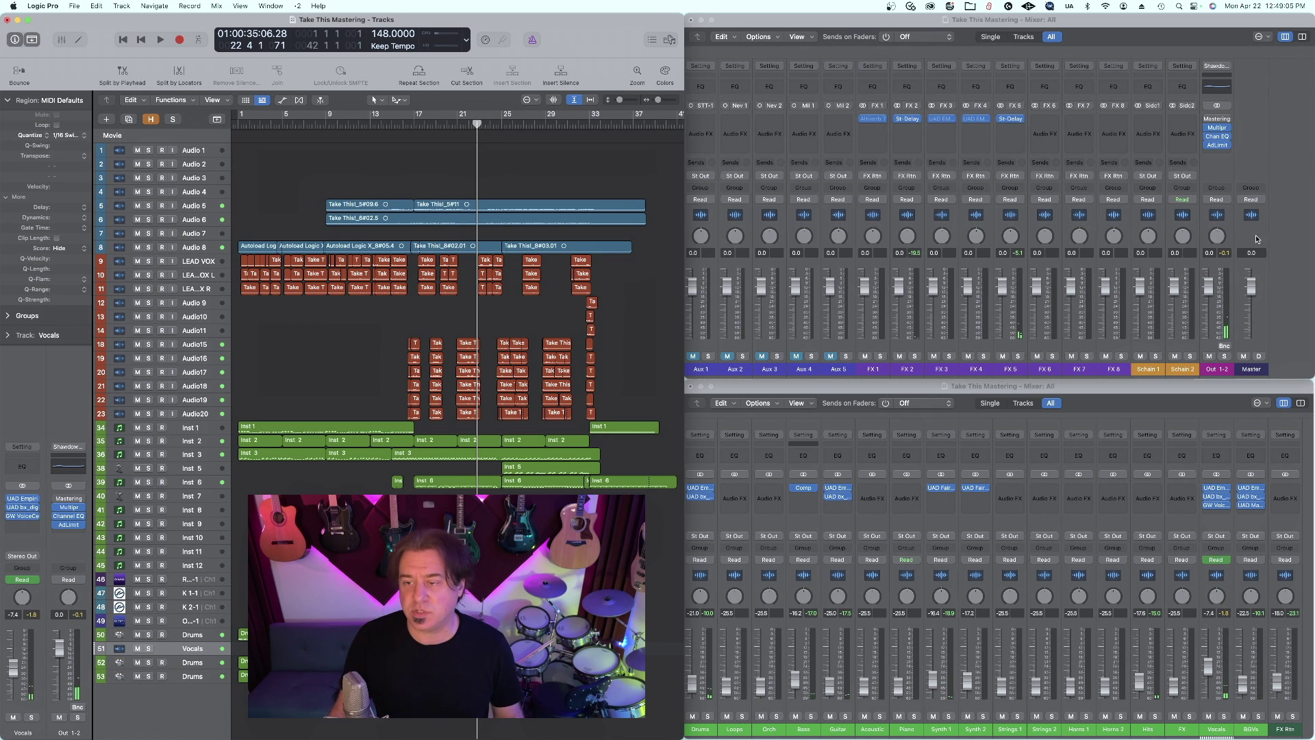
pyautogui.click(1226, 155)
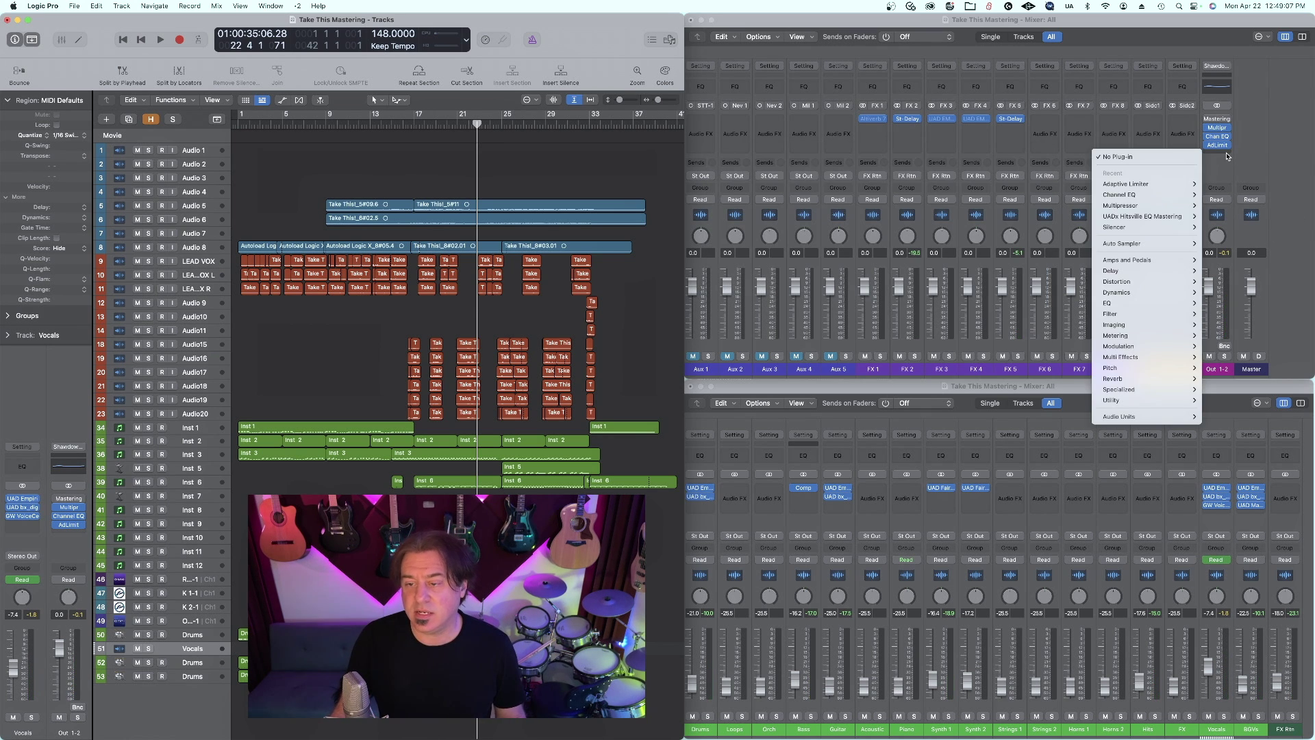
pyautogui.moveTo(1166, 337)
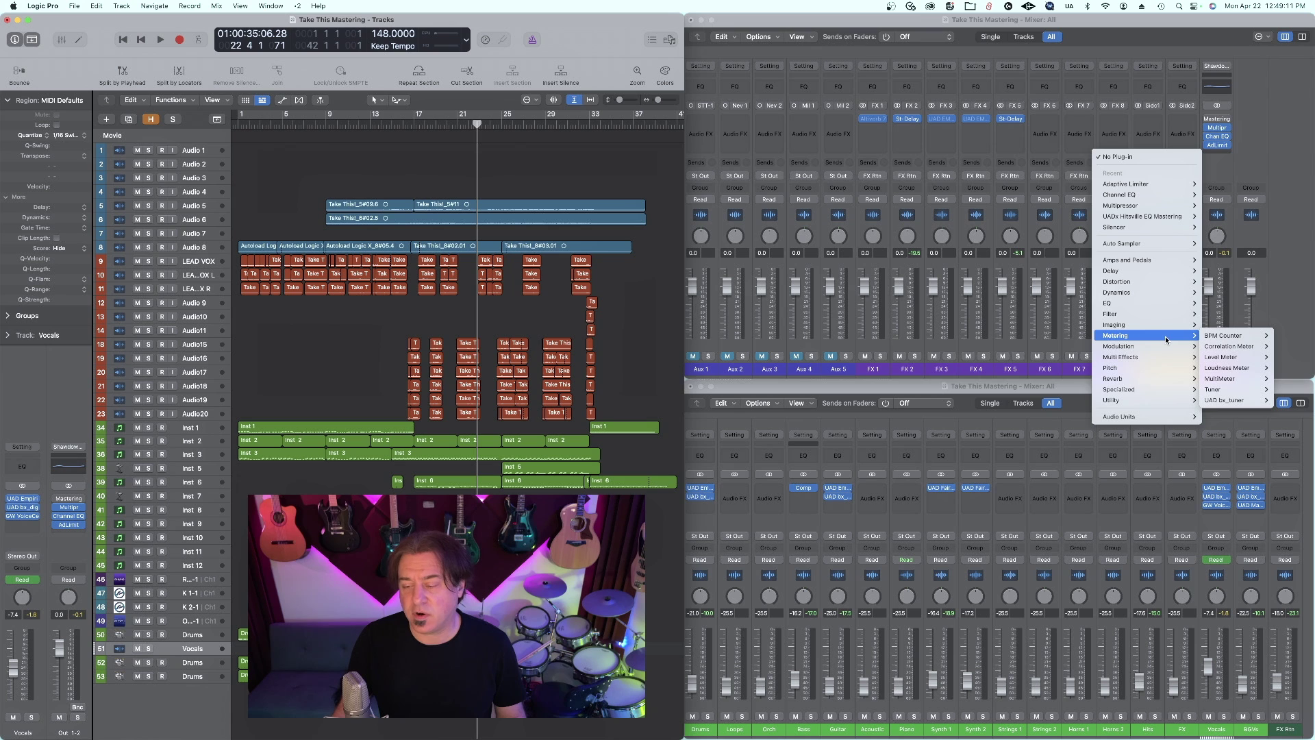
pyautogui.click(1291, 379)
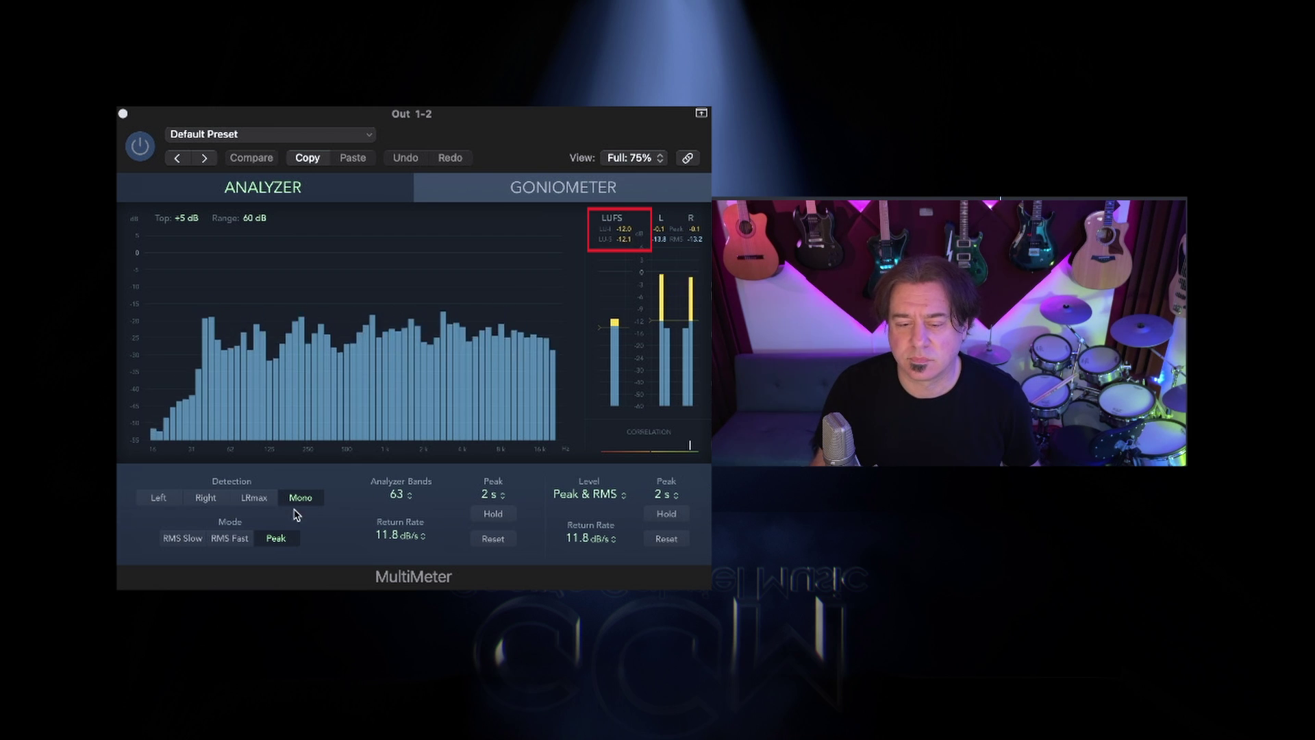
pyautogui.click(255, 499)
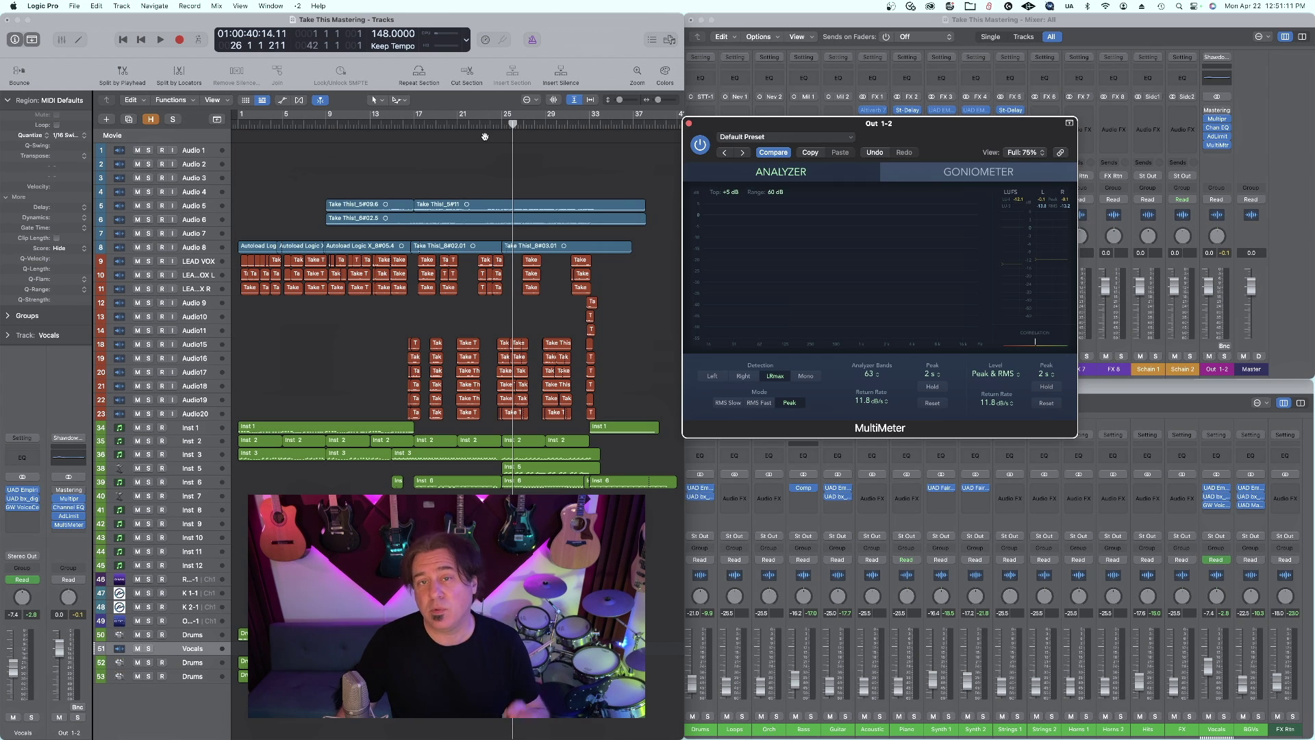
# Play the song from about bar 14 through the manual chain and check its loudness on the MultiMeter
pyautogui.click(388, 126)
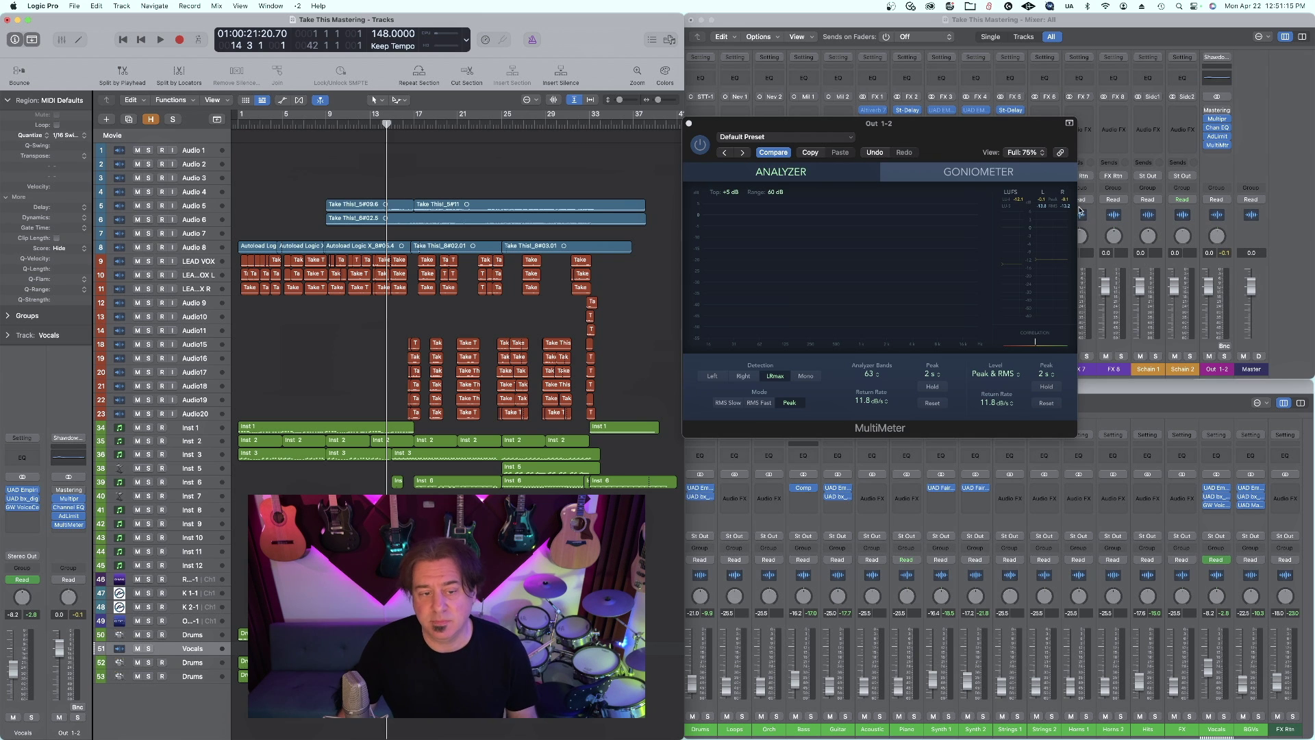
pyautogui.press('space')
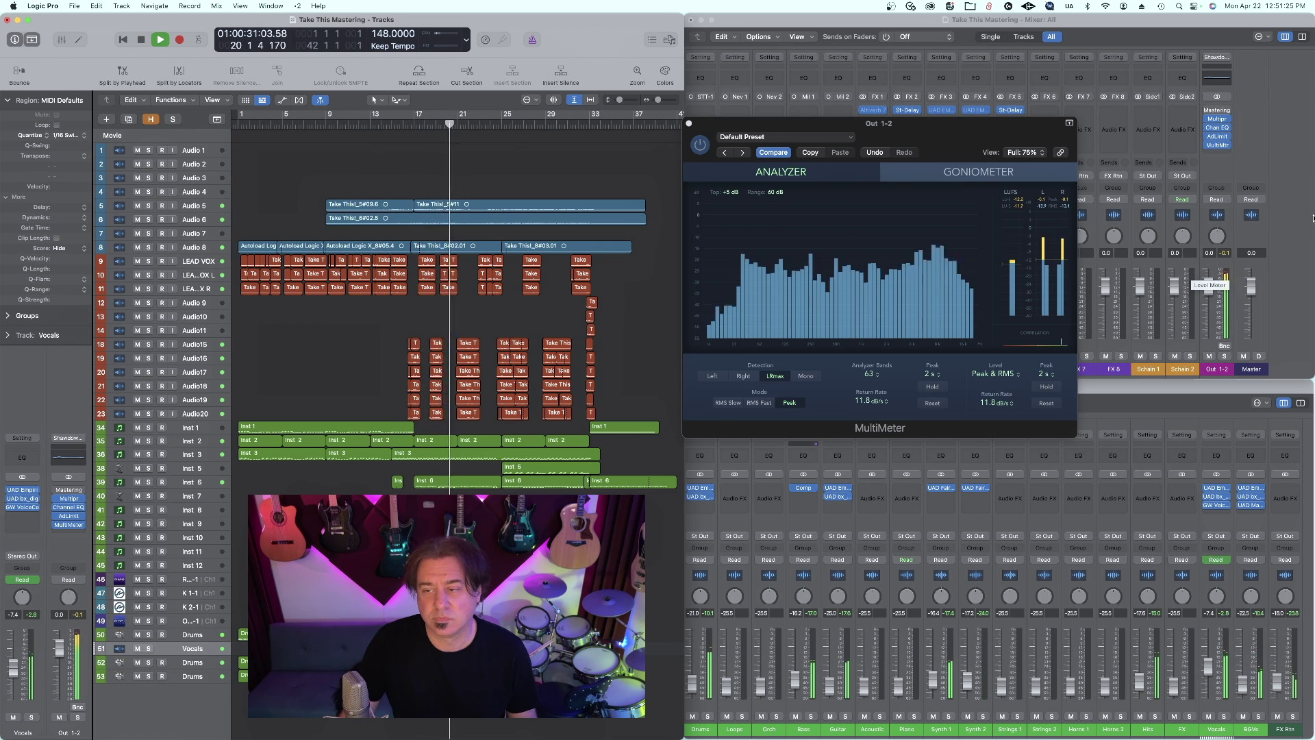
pyautogui.press('space')
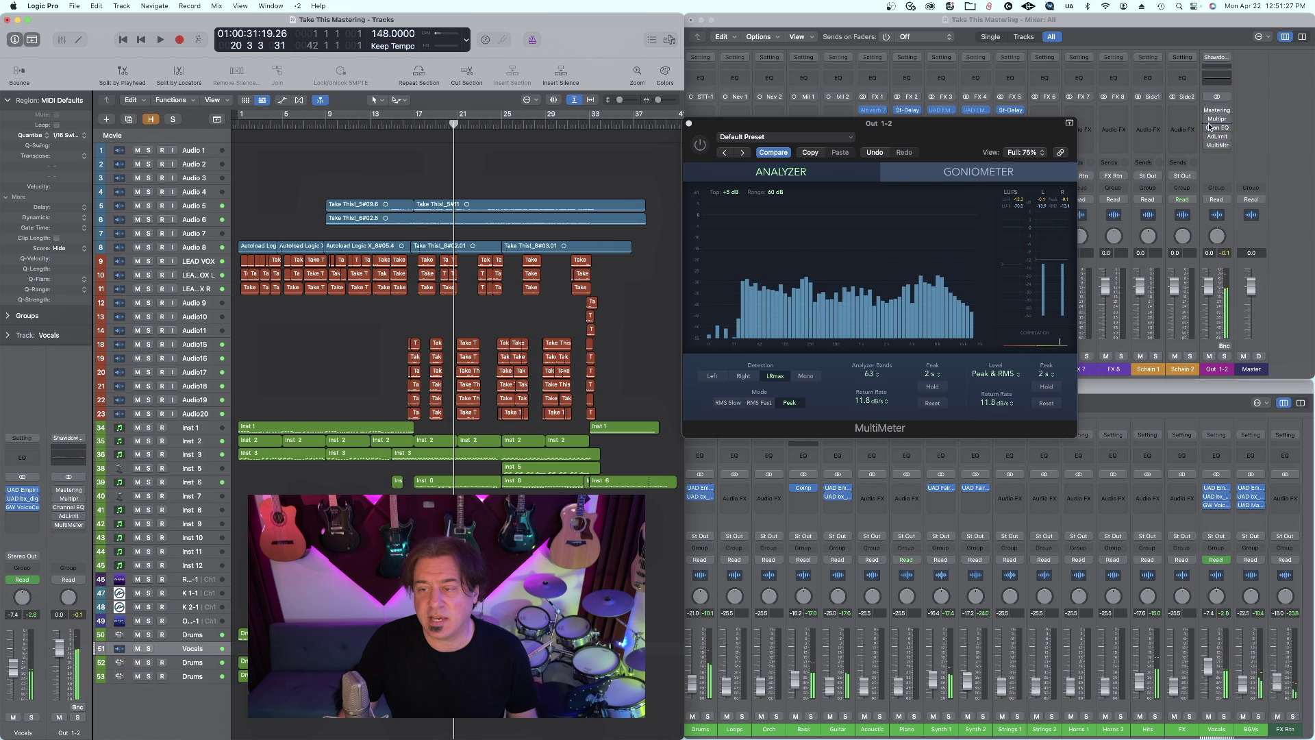
# Bypass the manual plug-ins, activate Mastering Assistant, and listen to the same passage from about bar 15
pyautogui.click(1207, 110)
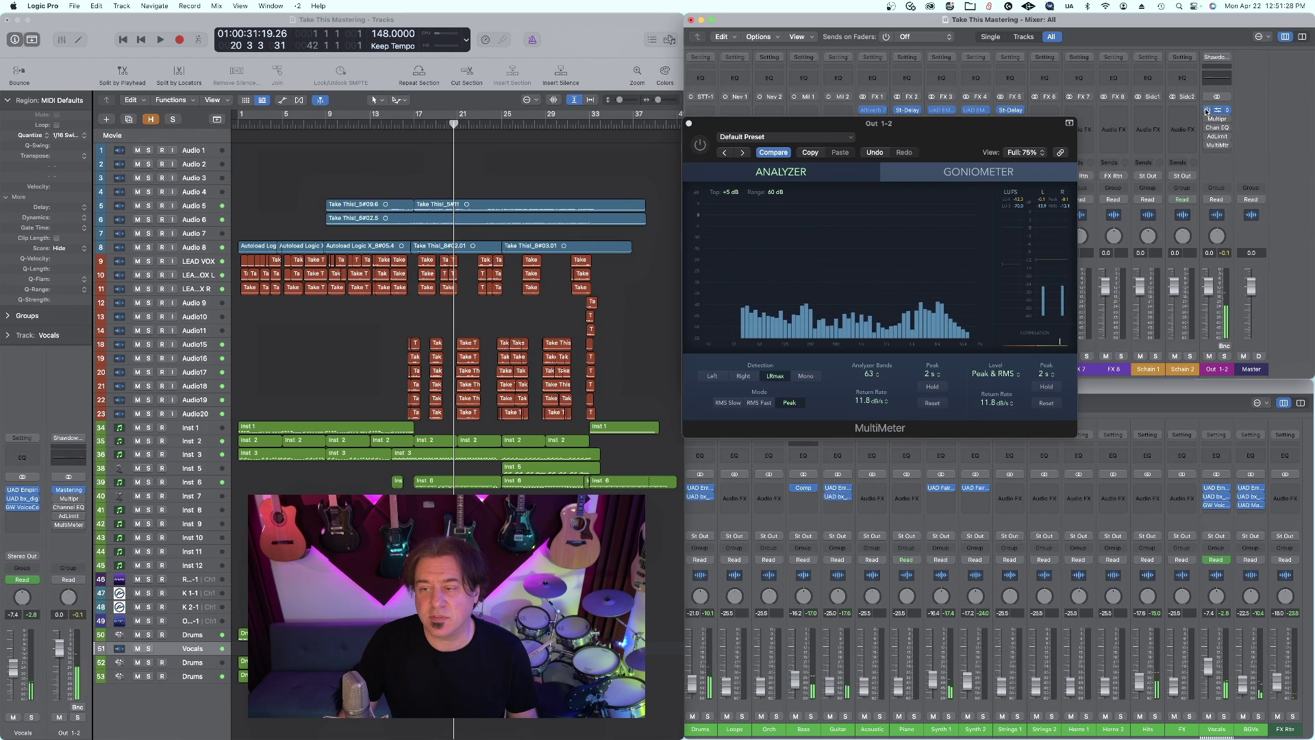
pyautogui.click(398, 126)
pyautogui.press('space')
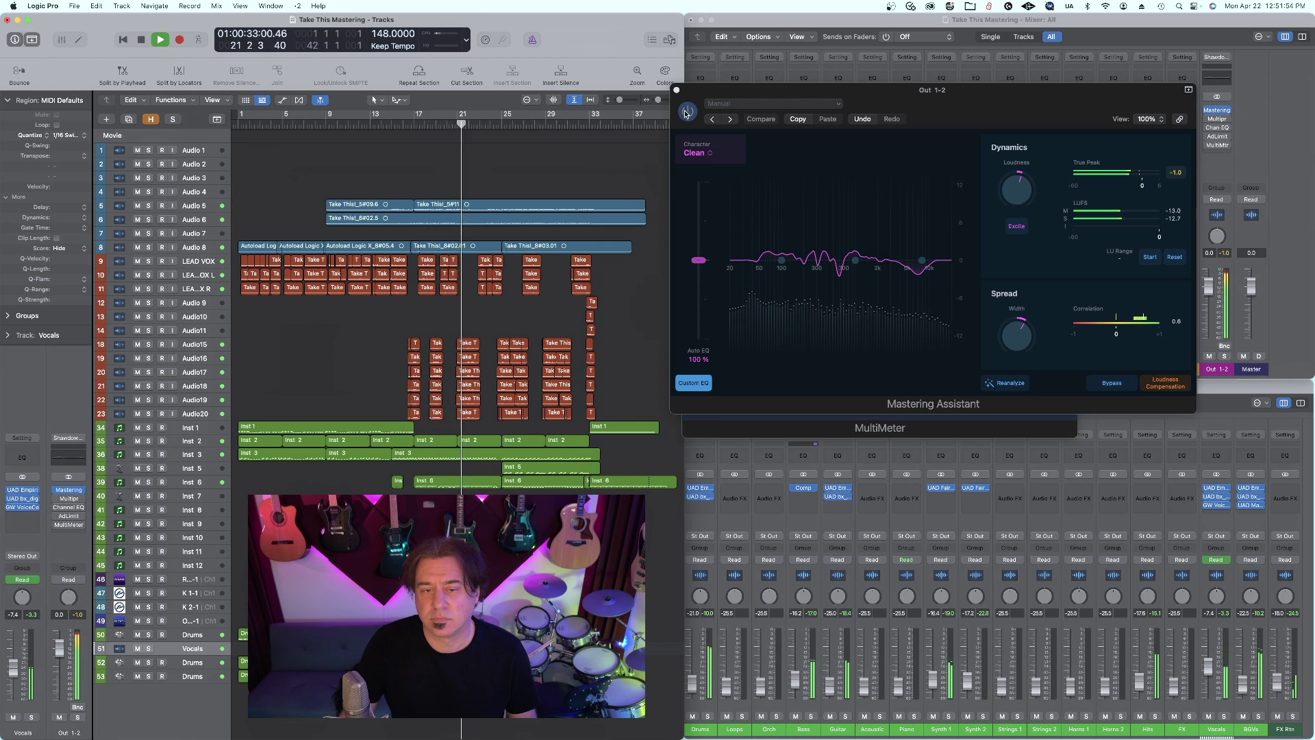
pyautogui.moveTo(1207, 114)
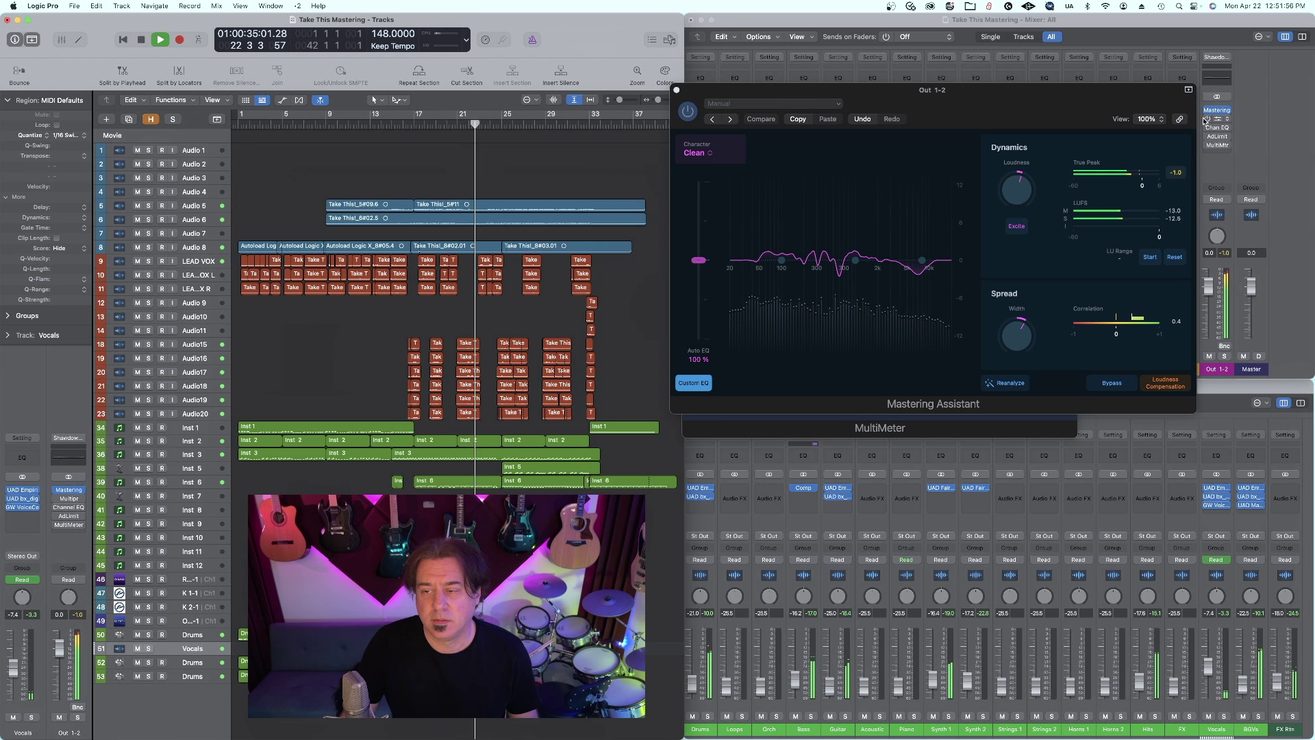
pyautogui.press('space')
# Bypass Mastering Assistant, reactivate the four manual plug-ins, and play the passage again
pyautogui.click(1208, 110)
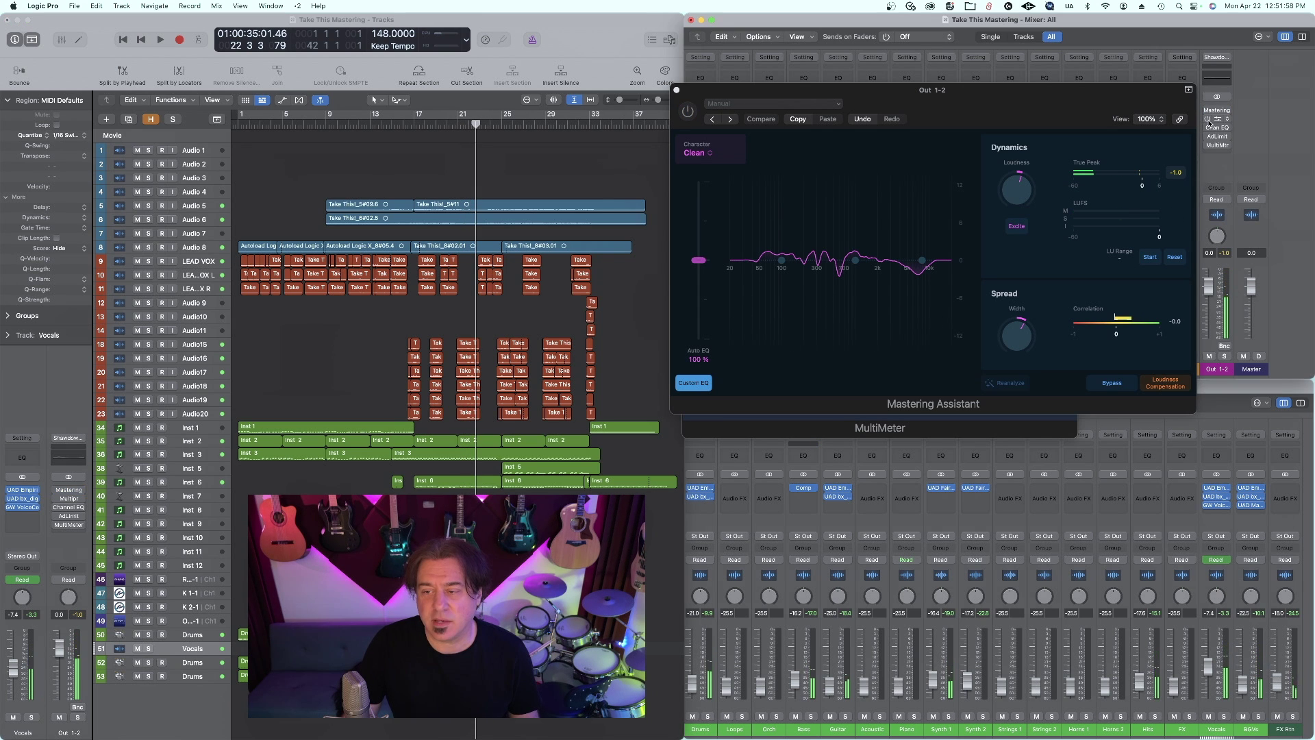
pyautogui.click(401, 124)
pyautogui.press('space')
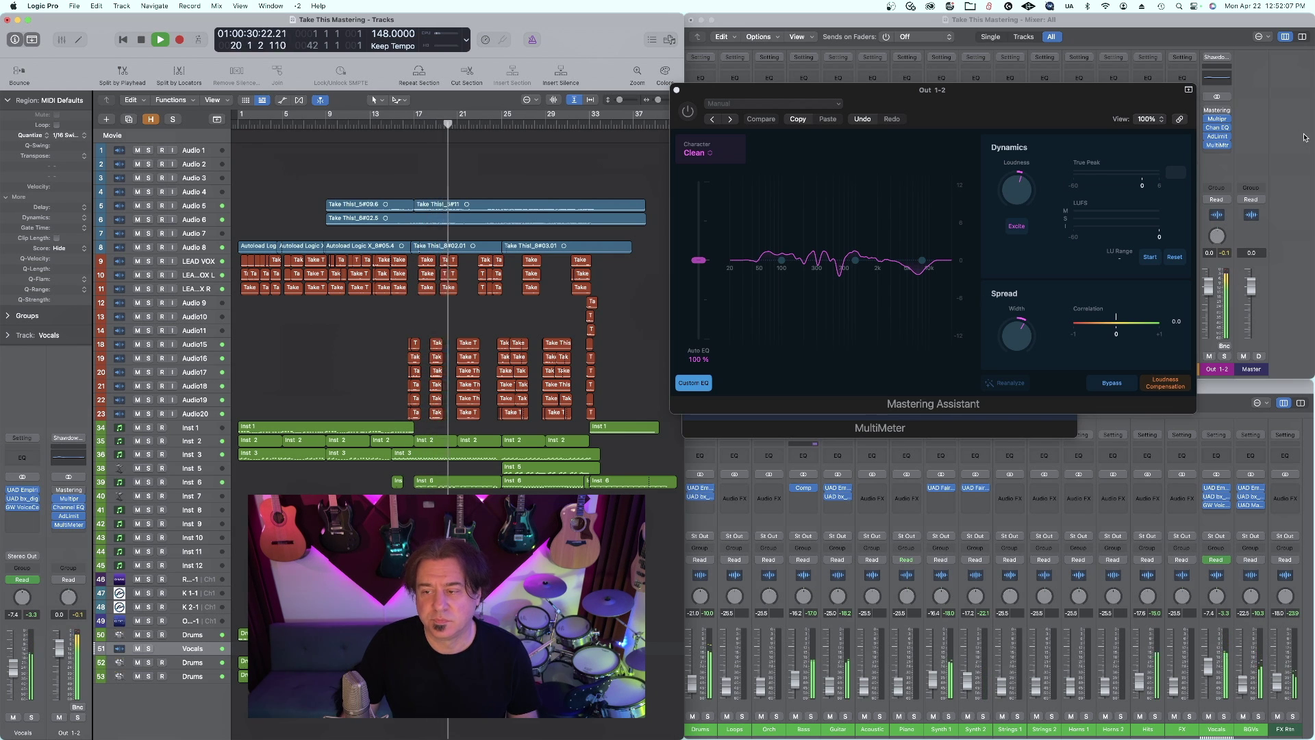
# Alternate between Mastering Assistant and the manual chain during playback, ending with the manual chain active
pyautogui.click(1209, 110)
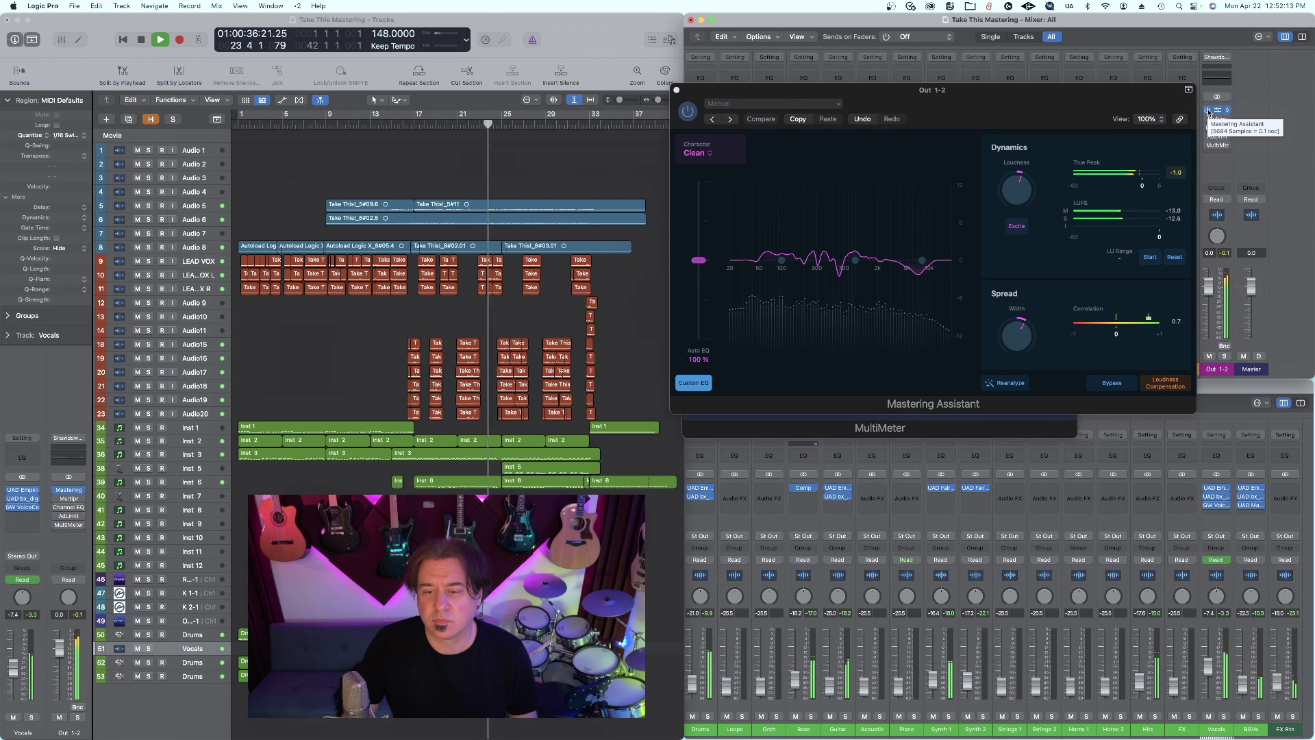
pyautogui.click(1209, 110)
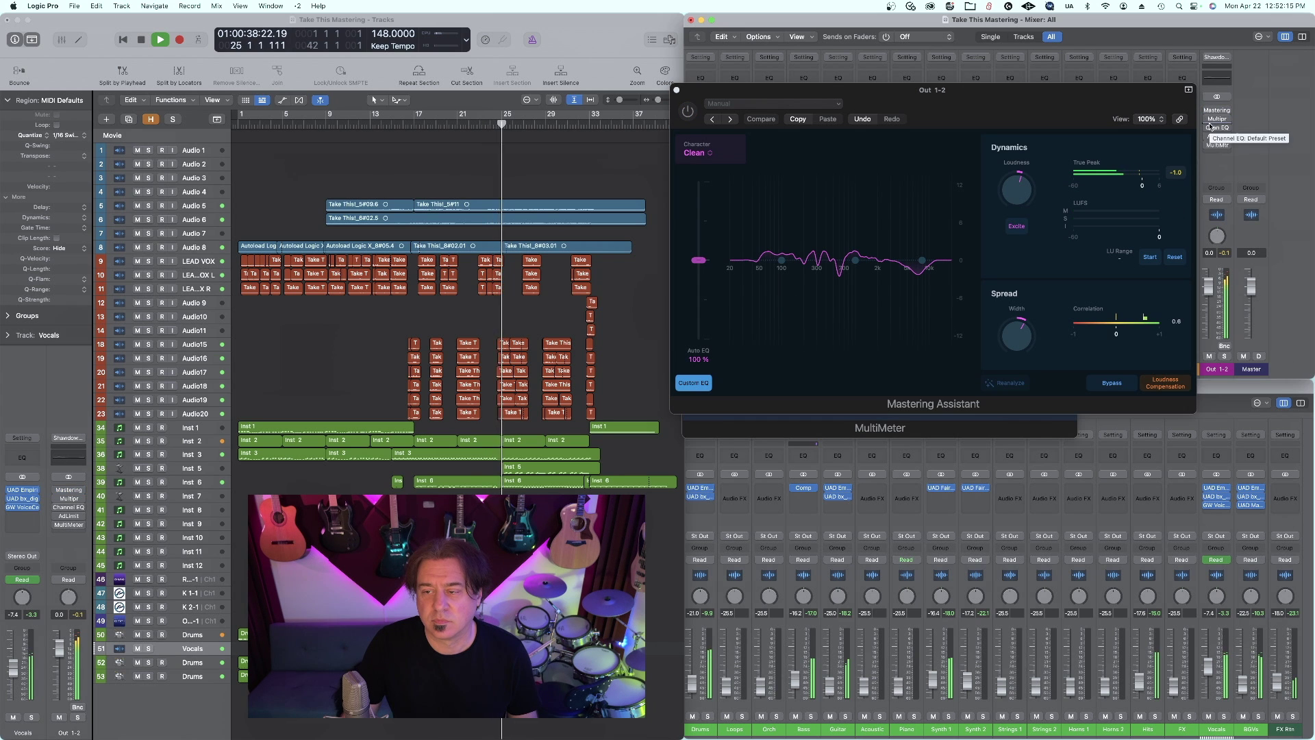
pyautogui.click(1207, 145)
pyautogui.click(1208, 137)
pyautogui.click(1208, 119)
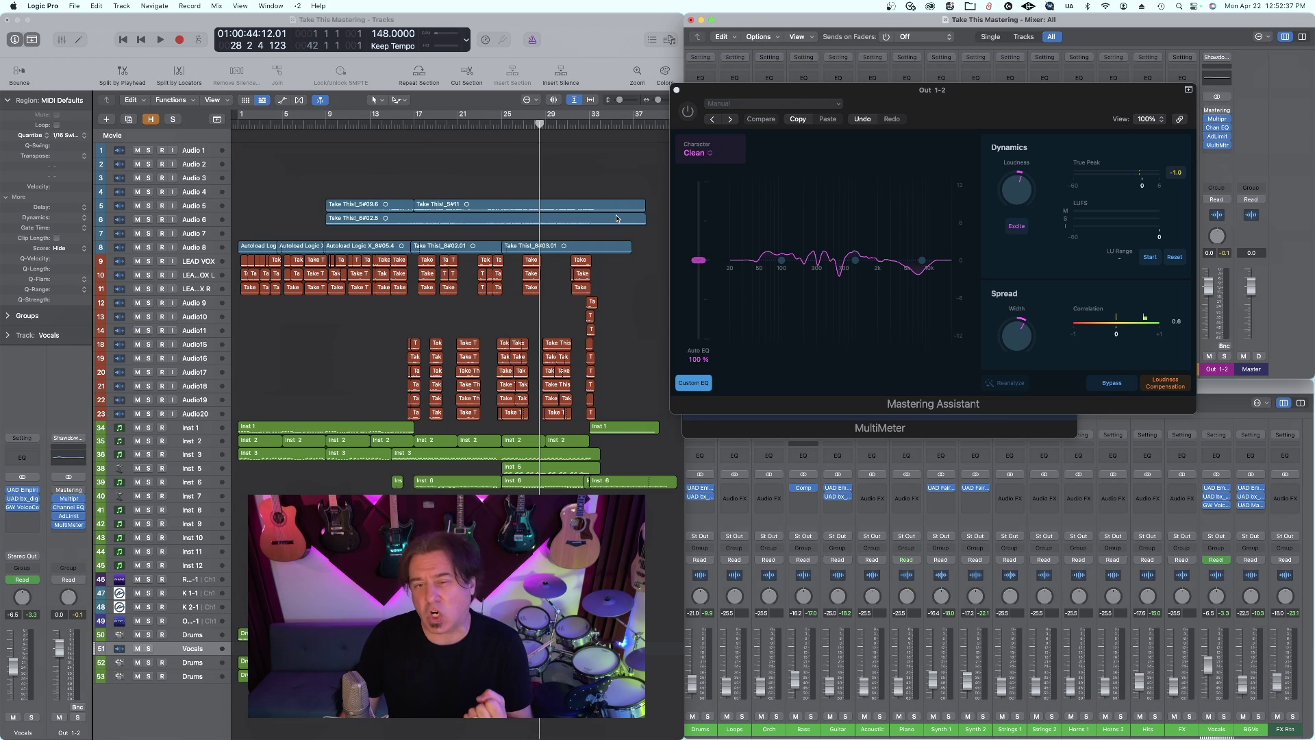
# Replay the passage from about bar 14 with only Mastering Assistant active, and continue it with only the manual chain active
pyautogui.click(393, 129)
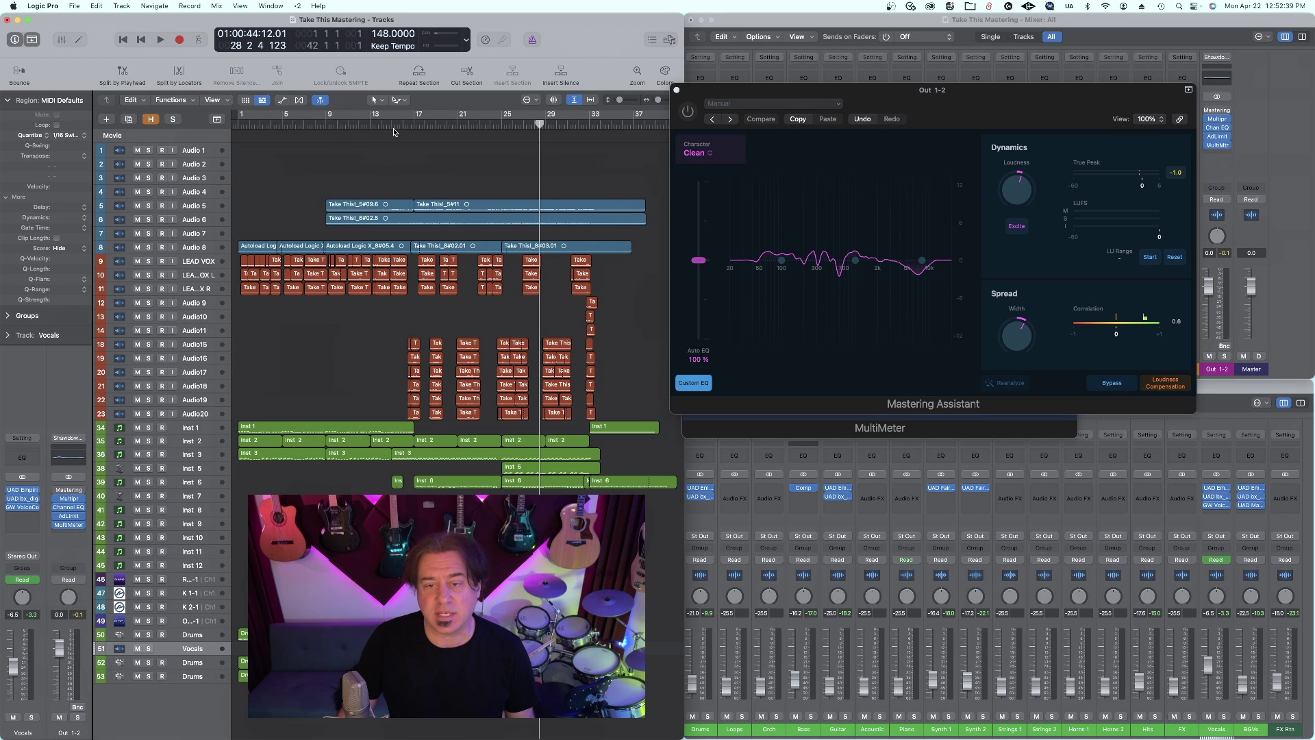
pyautogui.click(1210, 122)
pyautogui.press('space')
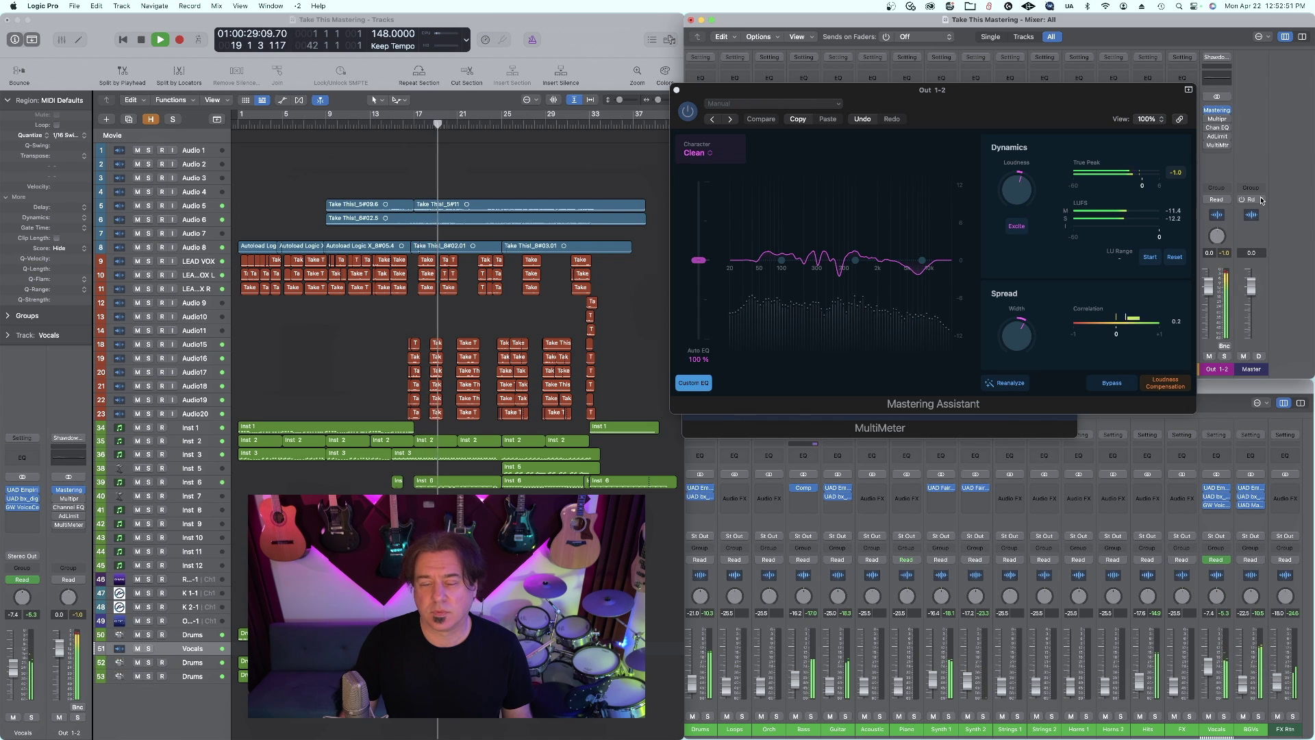
pyautogui.press('space')
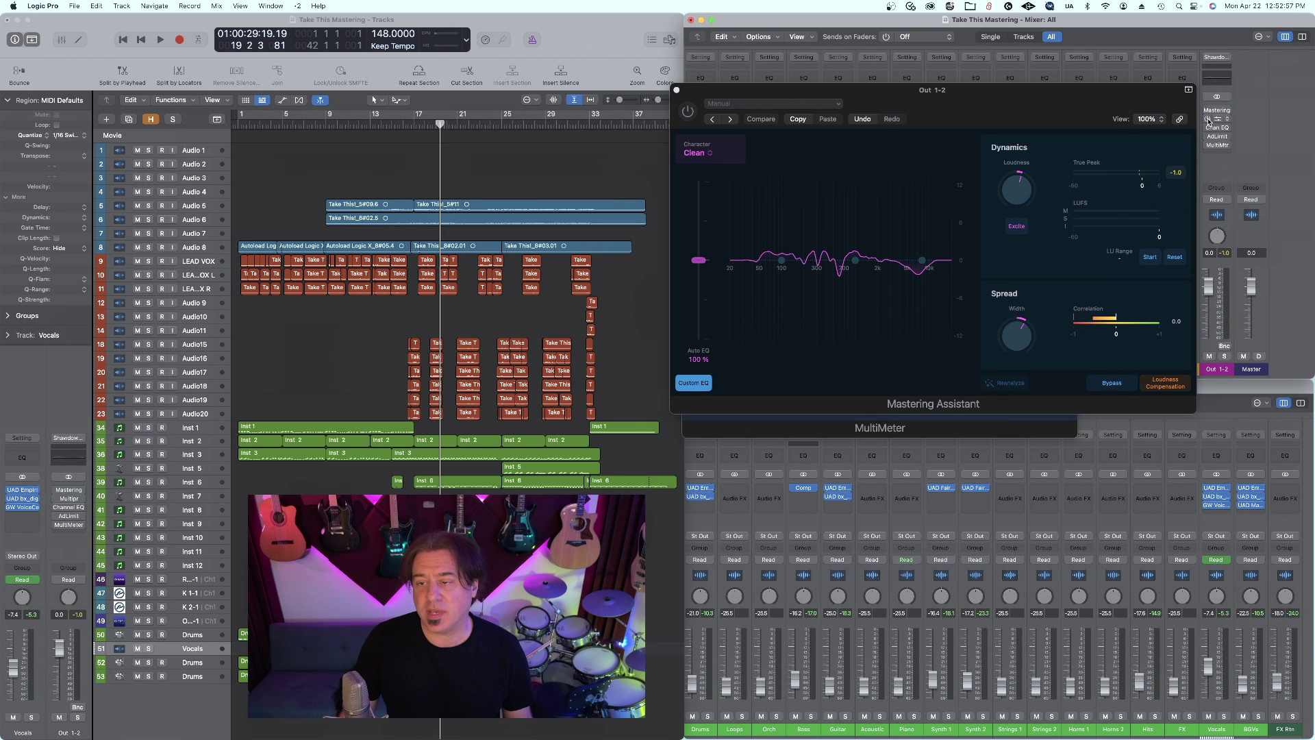
pyautogui.press('space')
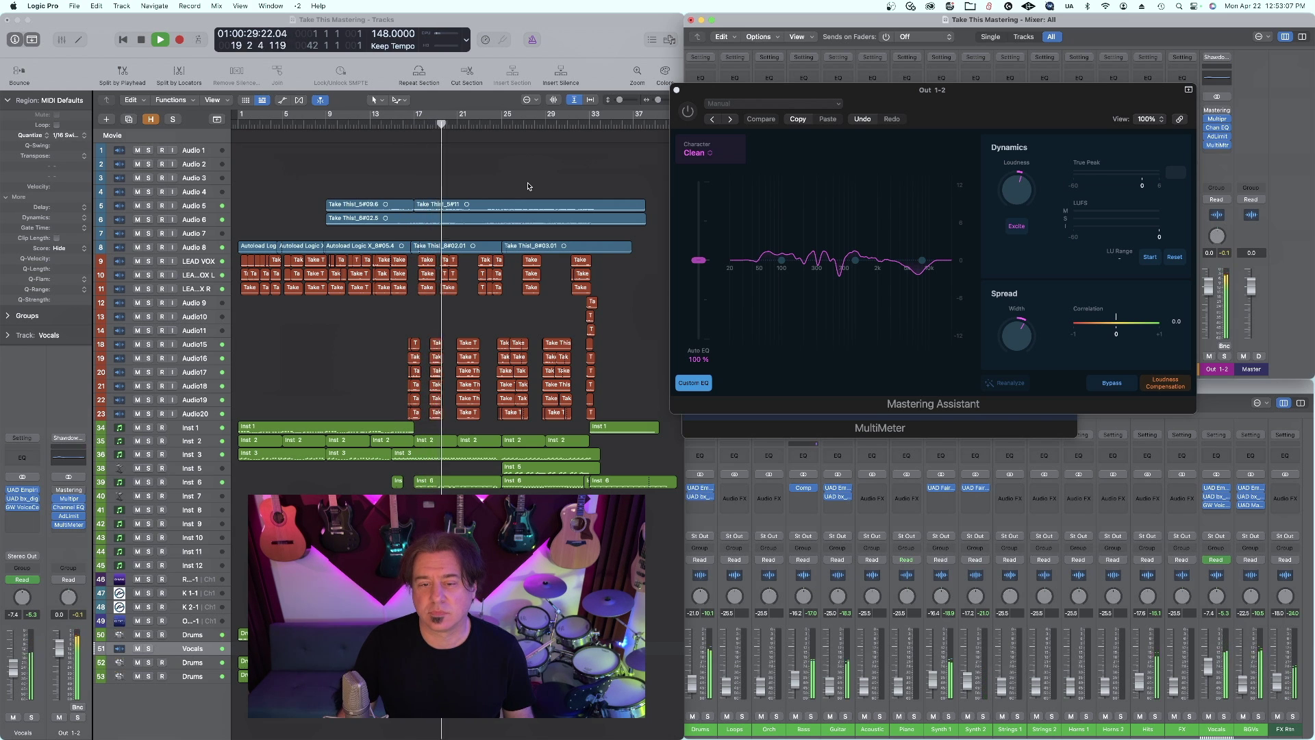
pyautogui.press('space')
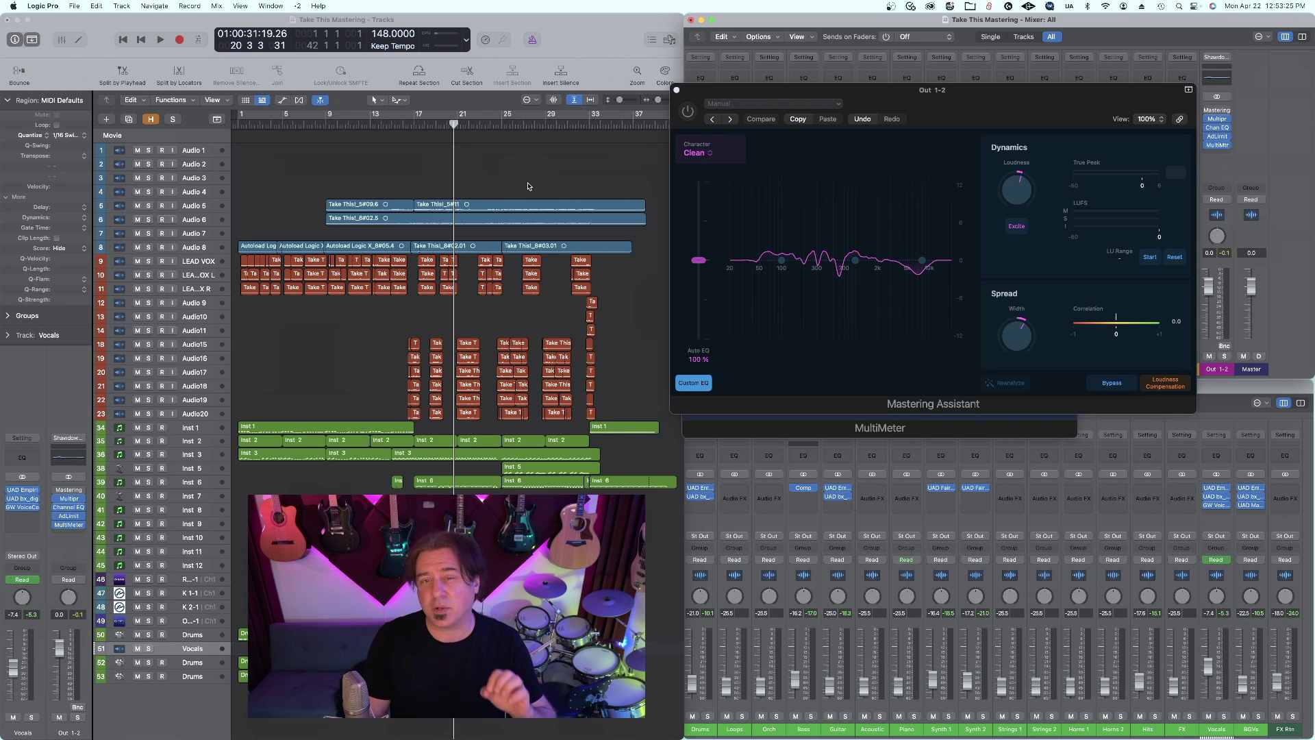
# Play the passage once more through the manual chain and close the open plug-in windows
pyautogui.click(394, 124)
pyautogui.press('space')
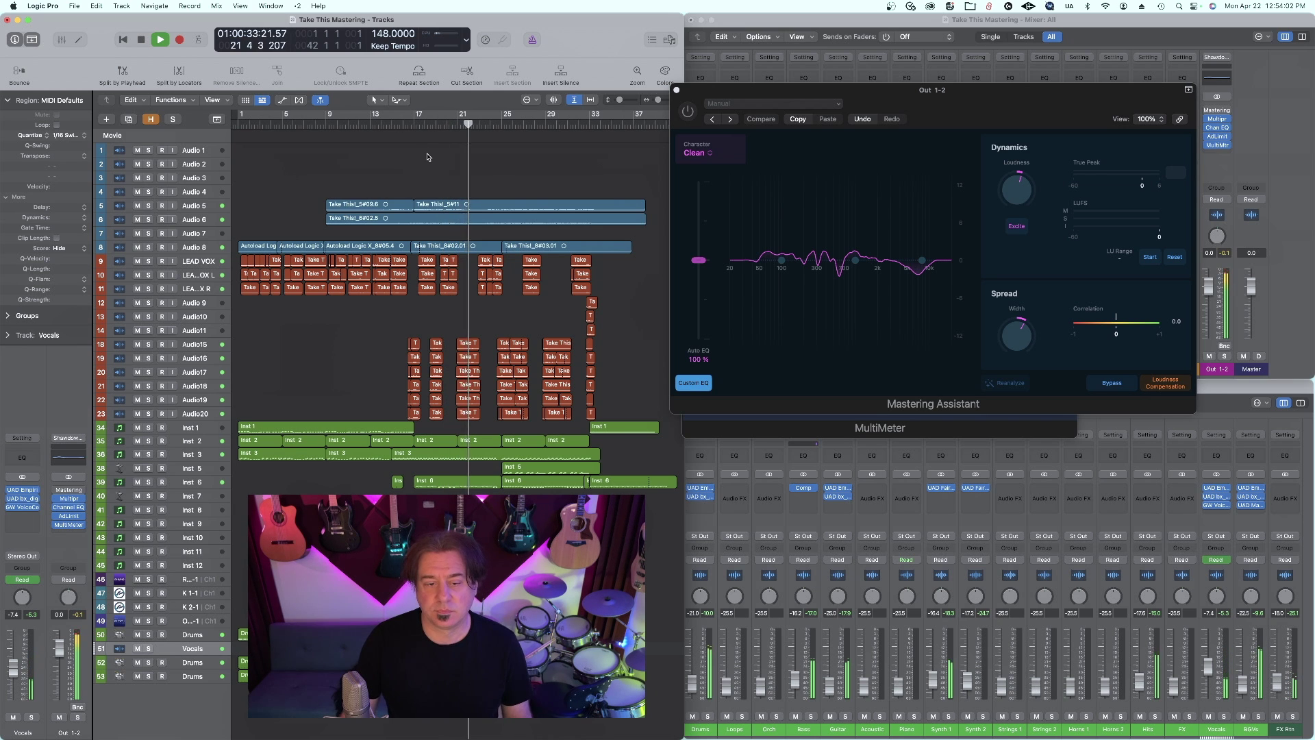
pyautogui.press('space')
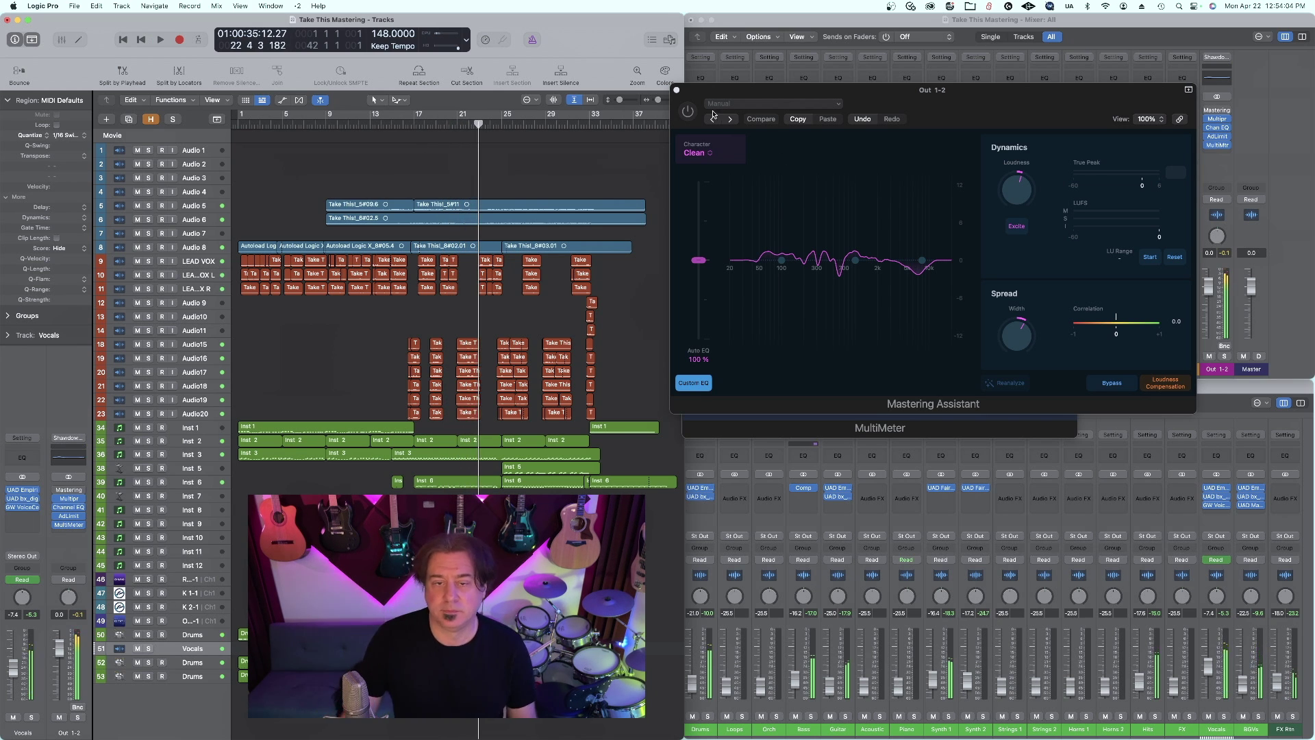
pyautogui.click(676, 90)
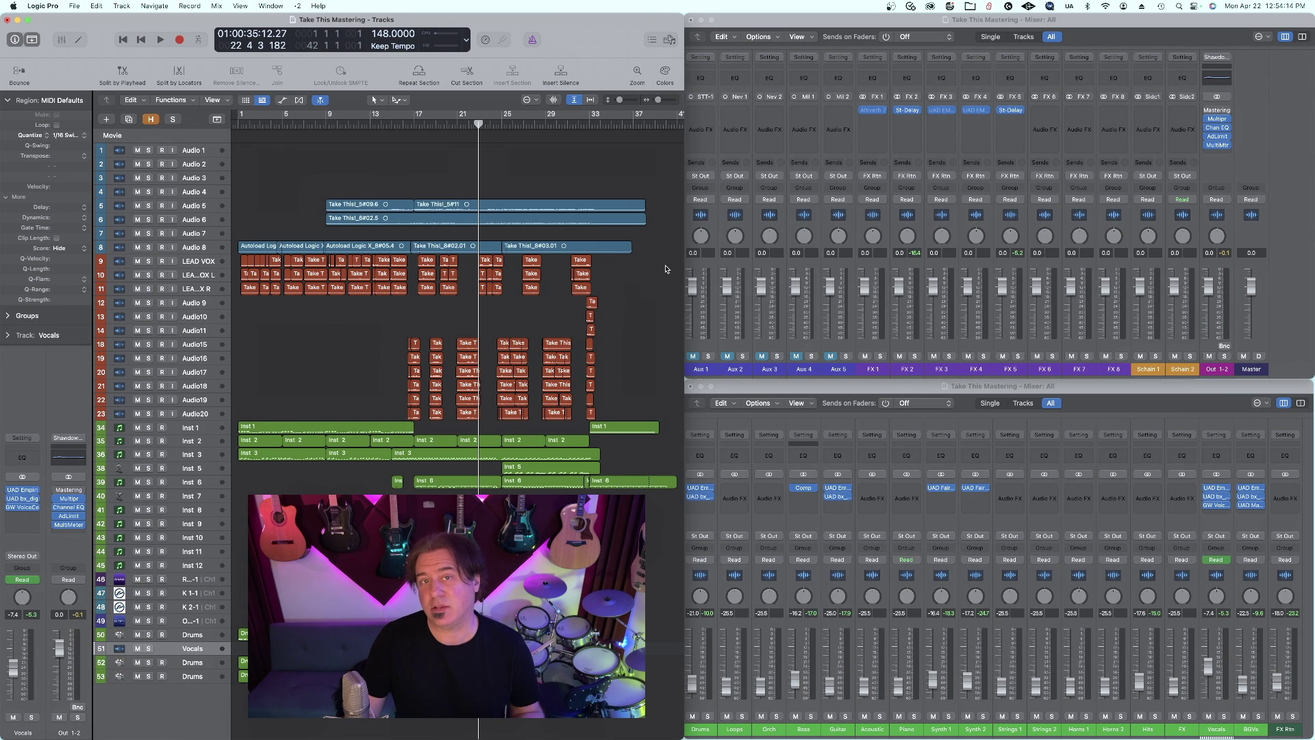